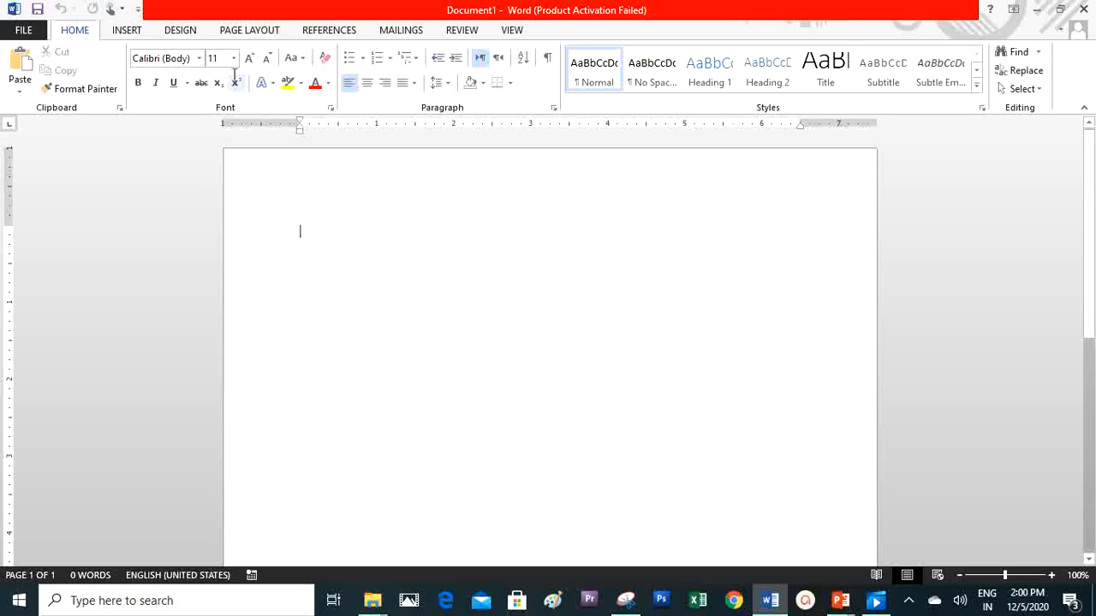
- Add blank lines to the empty document until it extends to four pages
left_click(128, 32)
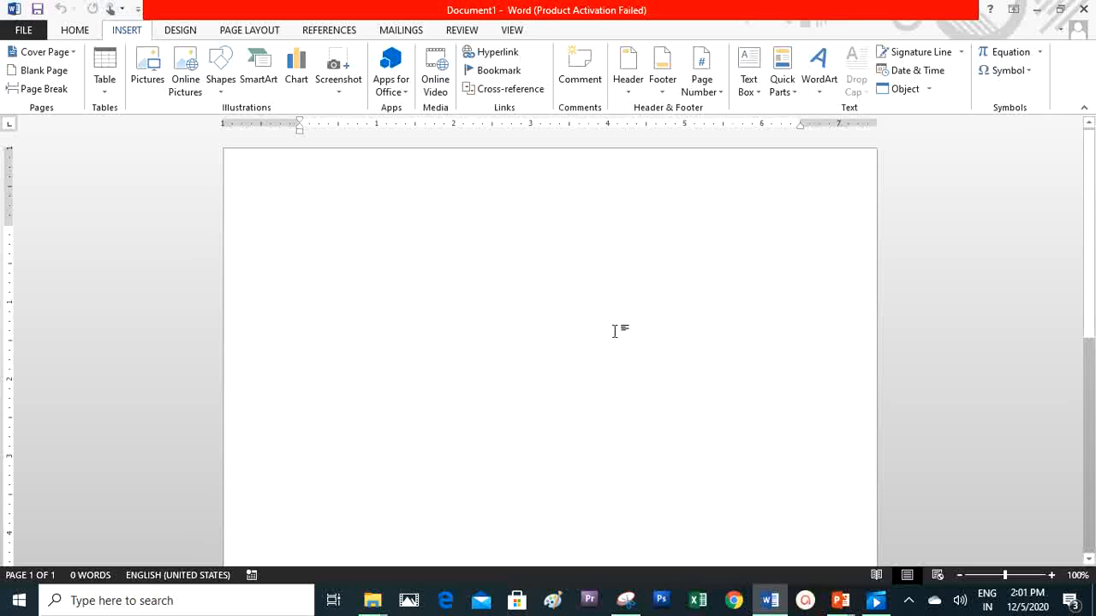
left_click_drag(1089, 236, 1093, 449)
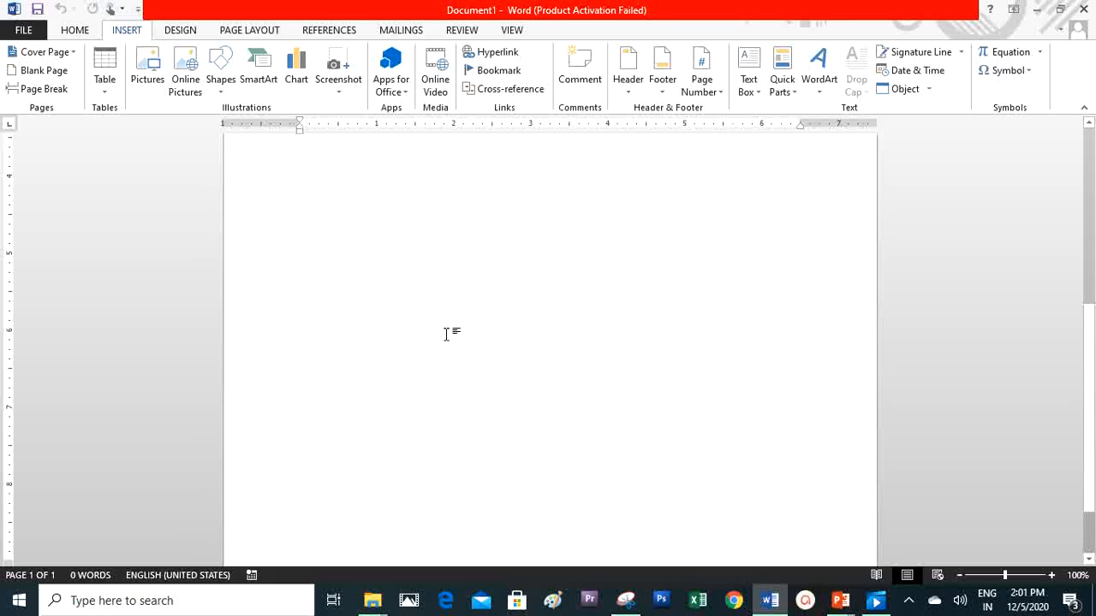
key("Return")
key("Return")
key("Return")
key("Return")
key("Return")
key("Return")
key("Return")
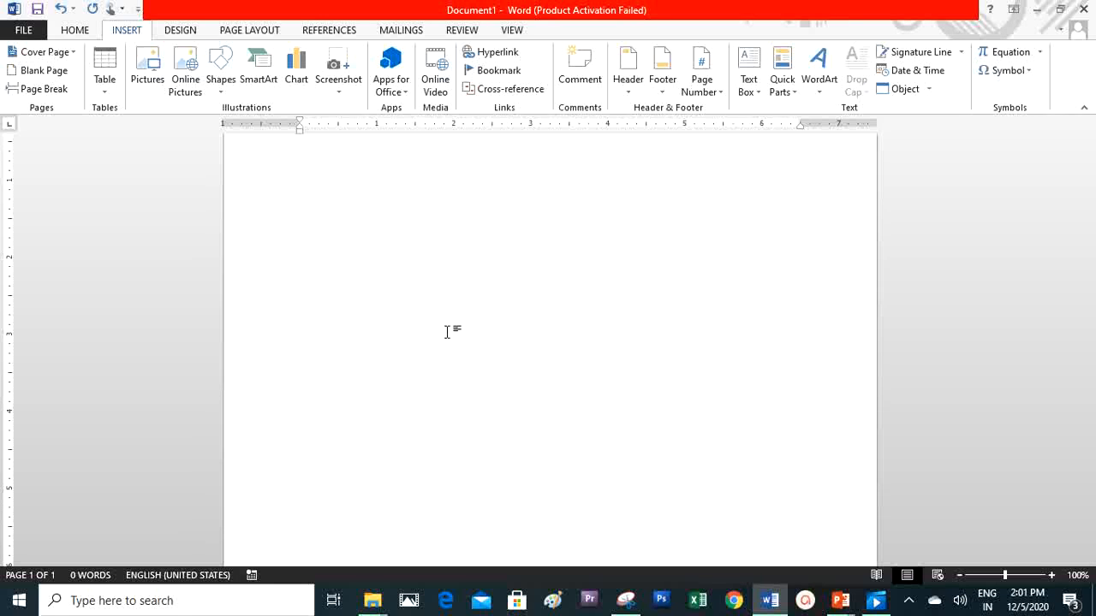
key("Return")
key("Return")
key("Return")
key("Return")
key("Return")
key("Return")
key("Return")
key("Return")
key("Return")
key("Return")
key("Return")
key("Return")
key("Return")
key("Return")
key("Return")
key("Return")
key("Return")
key("Return")
key("Return")
key("Return")
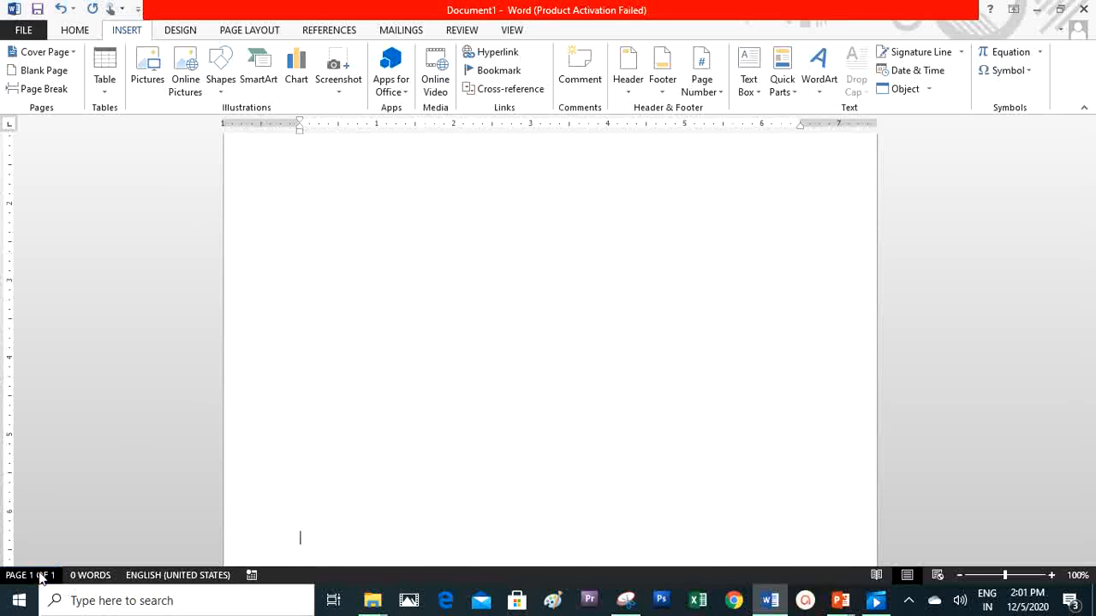
left_click(39, 575)
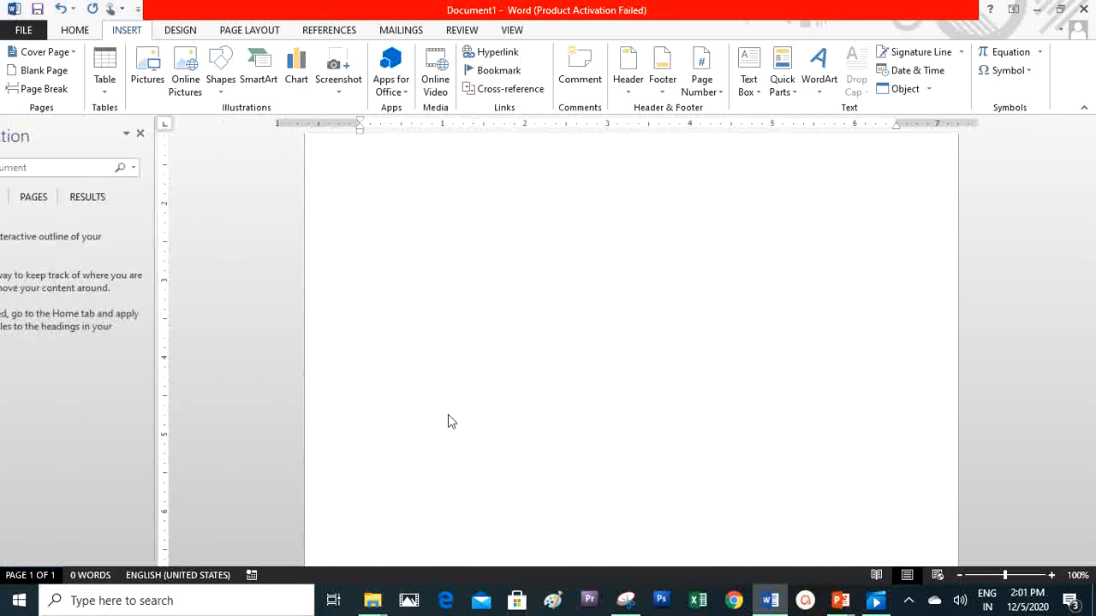
left_click(39, 575)
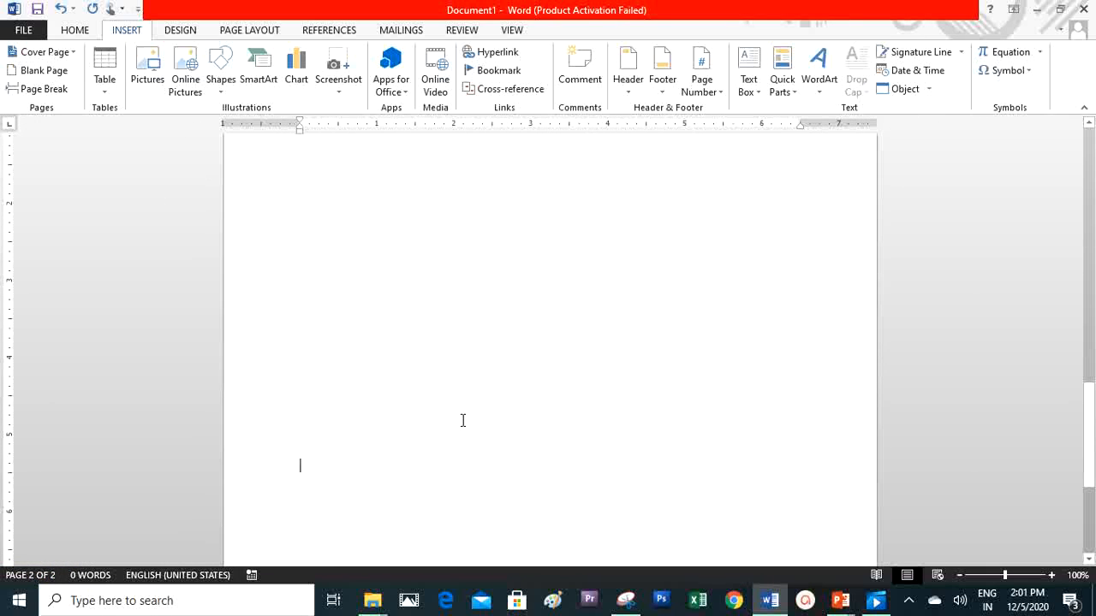
key("Return")
key("Return")
key("Return")
key("Return")
key("Return")
key("Return")
key("Return")
key("Return")
key("Return")
key("Return")
key("Return")
key("Return")
key("Return")
key("Return")
key("Return")
key("Return")
key("Return")
key("Return")
key("Return")
key("Return")
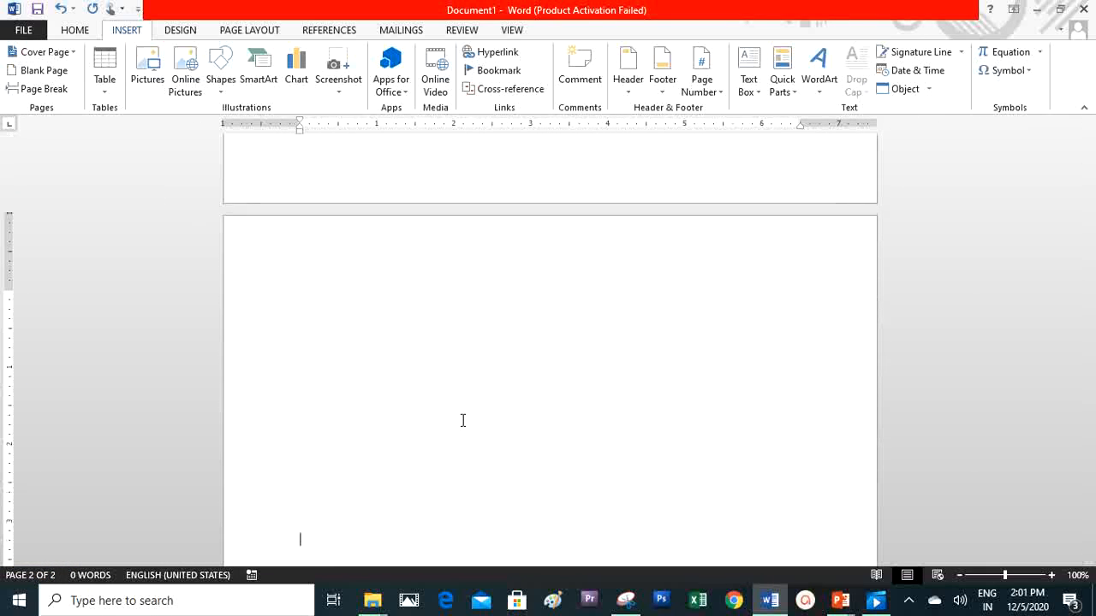
key("Return")
key("Return")
key("Return")
key("Return")
key("Return")
key("Return")
key("Return")
key("Return")
key("Return")
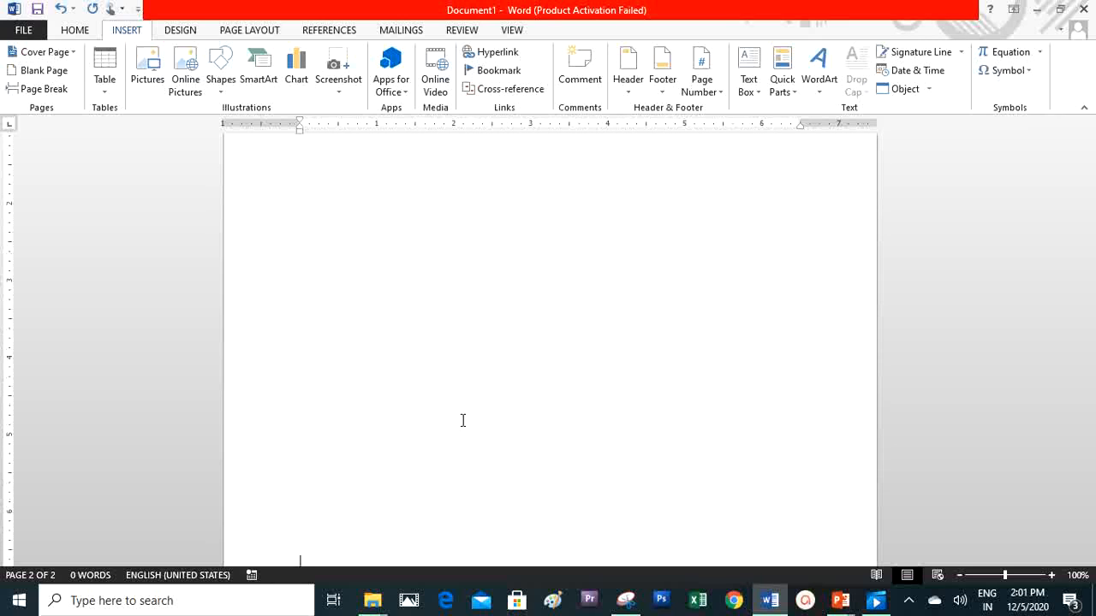
key("Return")
key("Return")
key("Return")
key("Return")
key("Return")
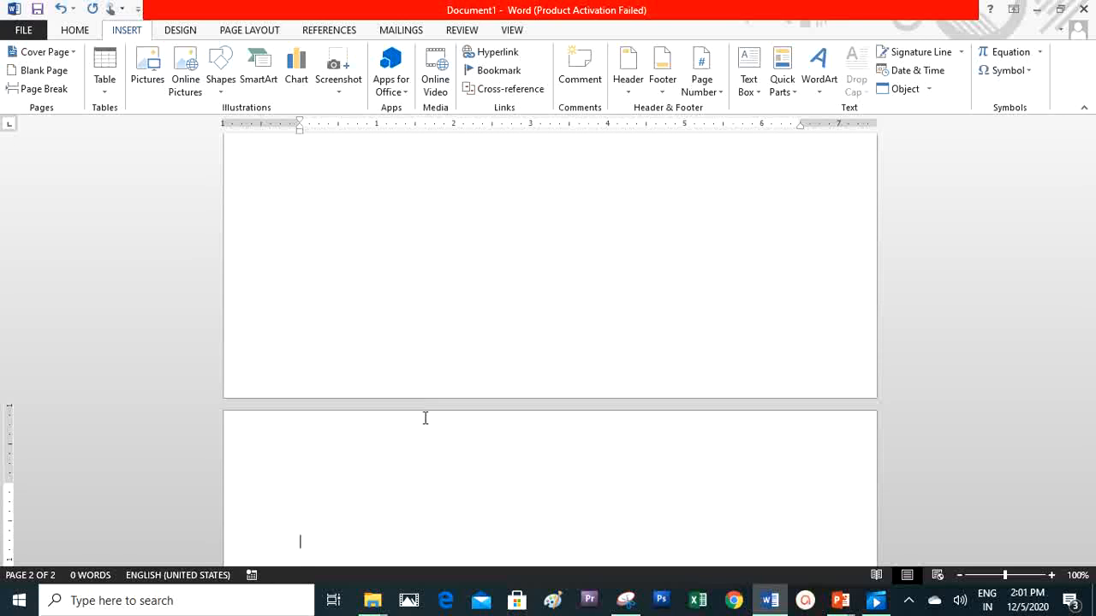
key("Return")
key("Return")
key("Return")
key("Return")
key("Return")
key("Return")
key("Return")
key("Return")
key("Return")
key("Return")
key("Return")
key("Return")
key("Return")
key("Return")
key("Return")
key("Return")
key("Return")
key("Return")
key("Return")
key("Return")
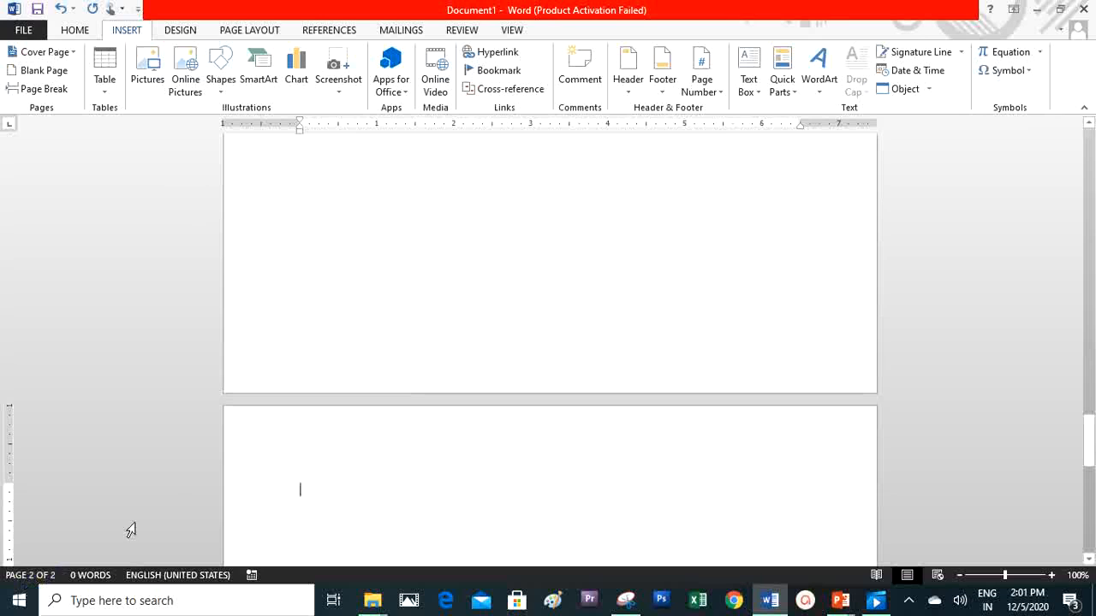
- Enter three lines of sample text on the first page: "Dsfsdfsd", "Gfdgfdgdfgfd" and "retre"
left_click(539, 250)
left_click_drag(1090, 439, 1092, 130)
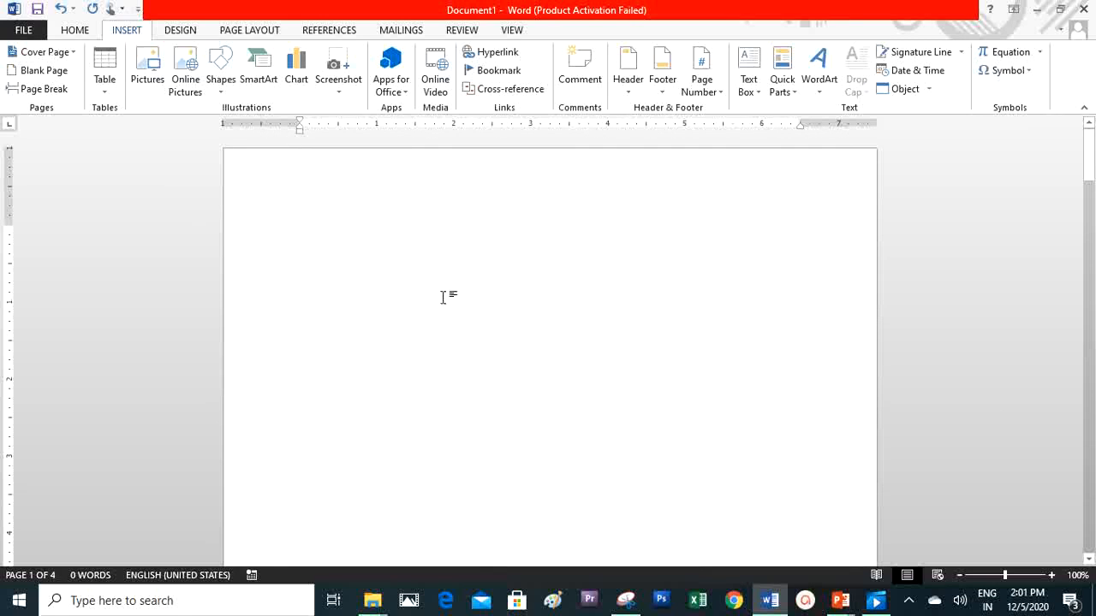
type("dsfsdfsd")
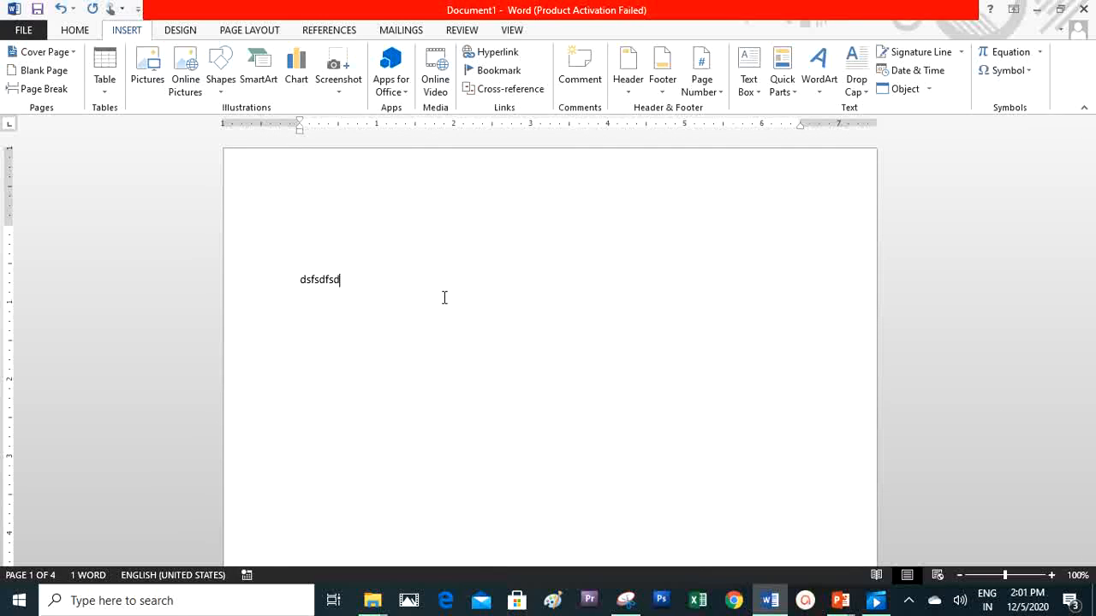
key("Return")
type("gfdgfdgdfgfd")
key("Return")
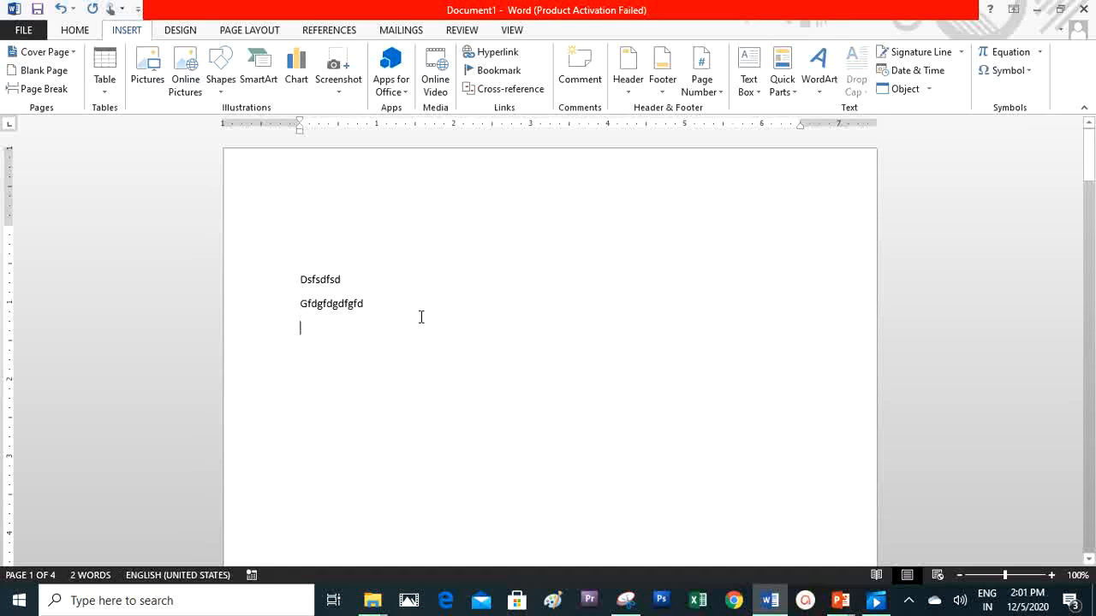
type("retre")
mouse_move(1091, 155)
left_mouse_down()
mouse_move(1092, 182)
mouse_move(1095, 108)
mouse_move(1094, 163)
mouse_move(1092, 144)
left_mouse_up()
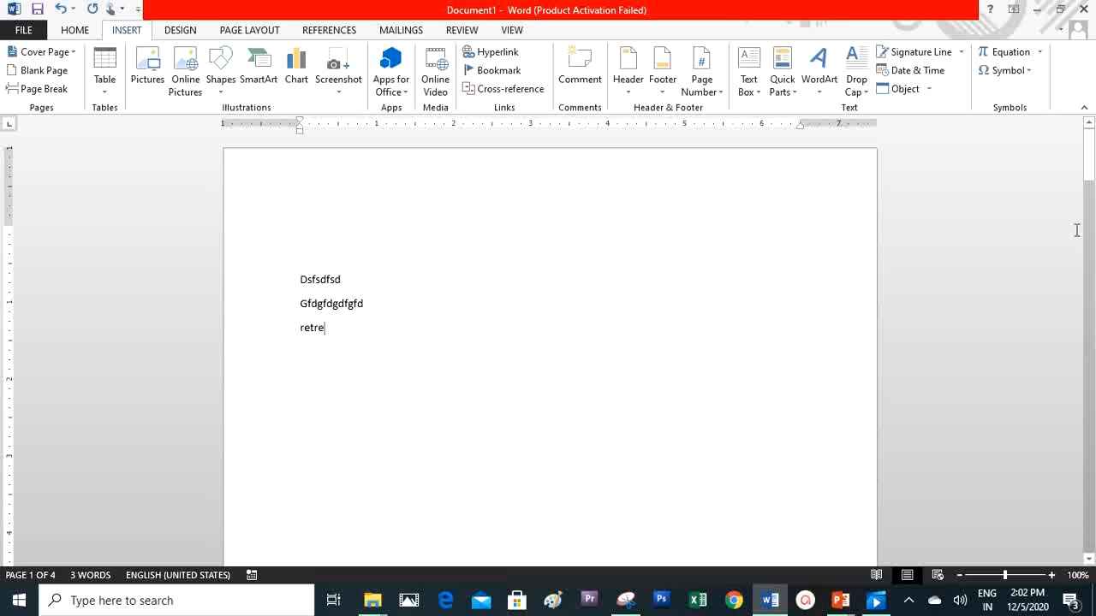
mouse_move(1089, 158)
left_mouse_down()
mouse_move(1092, 547)
mouse_move(1090, 146)
left_mouse_up()
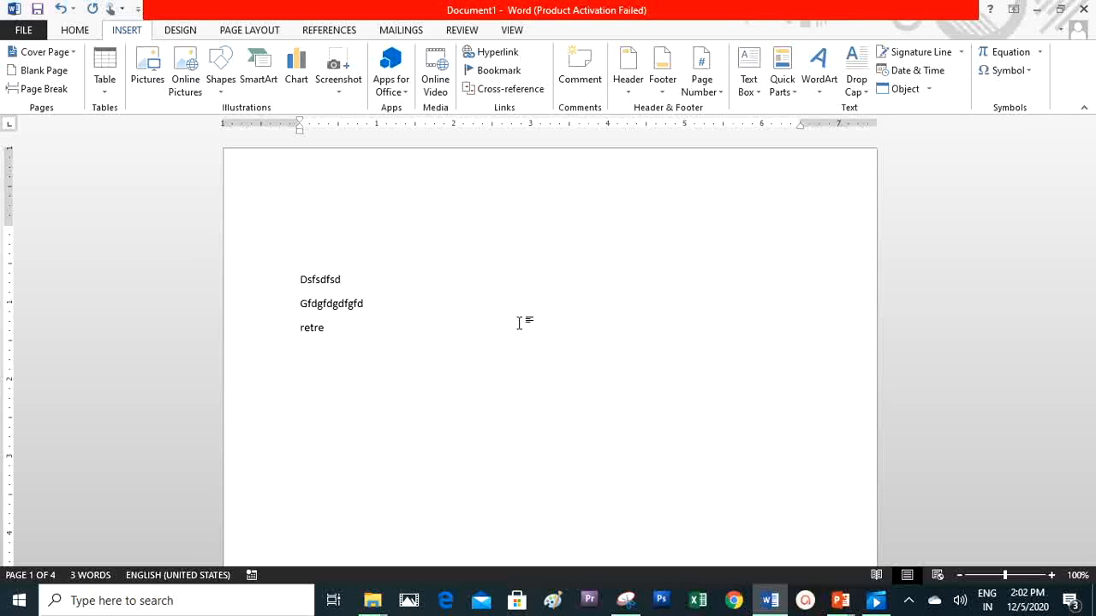
- Insert the Banded header, set its document title to "BIOLGY NOTES" and return to the body text
left_click(626, 69)
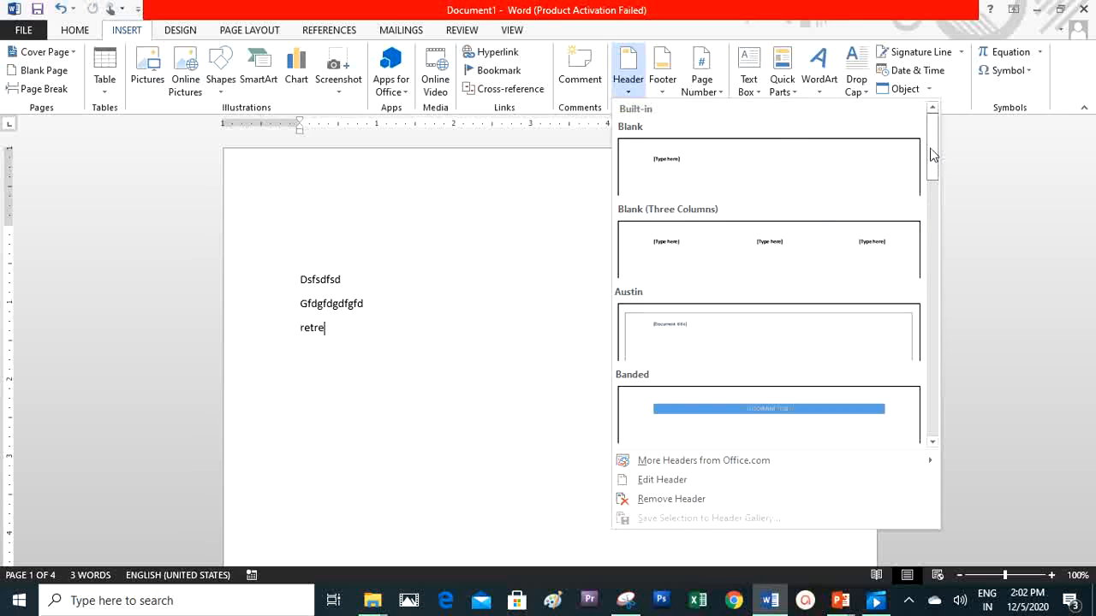
mouse_move(933, 155)
left_mouse_down()
mouse_move(937, 237)
mouse_move(934, 144)
left_mouse_up()
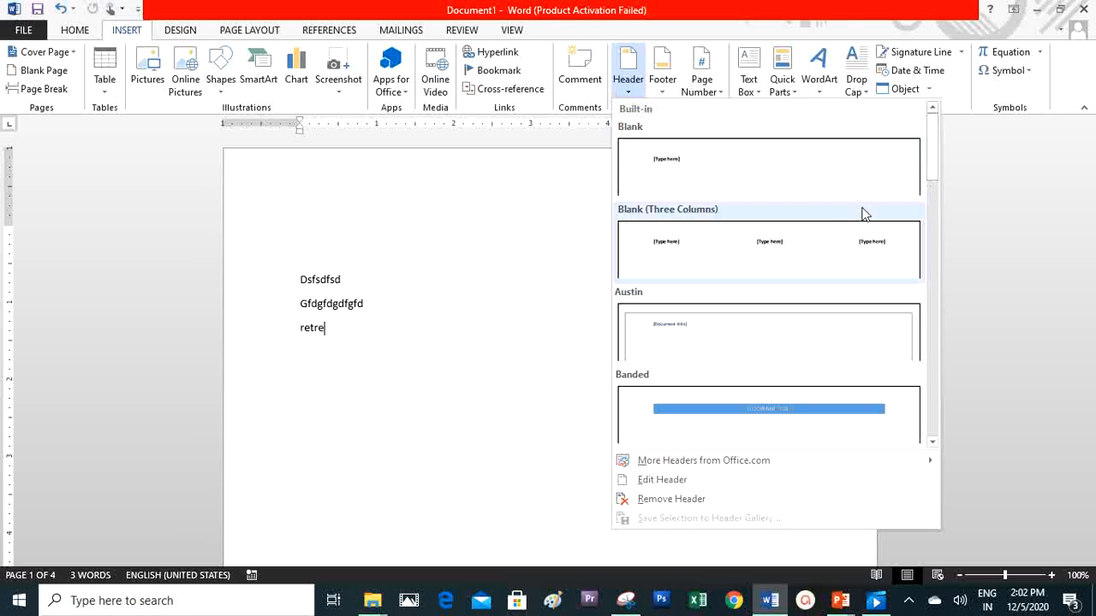
left_click(773, 413)
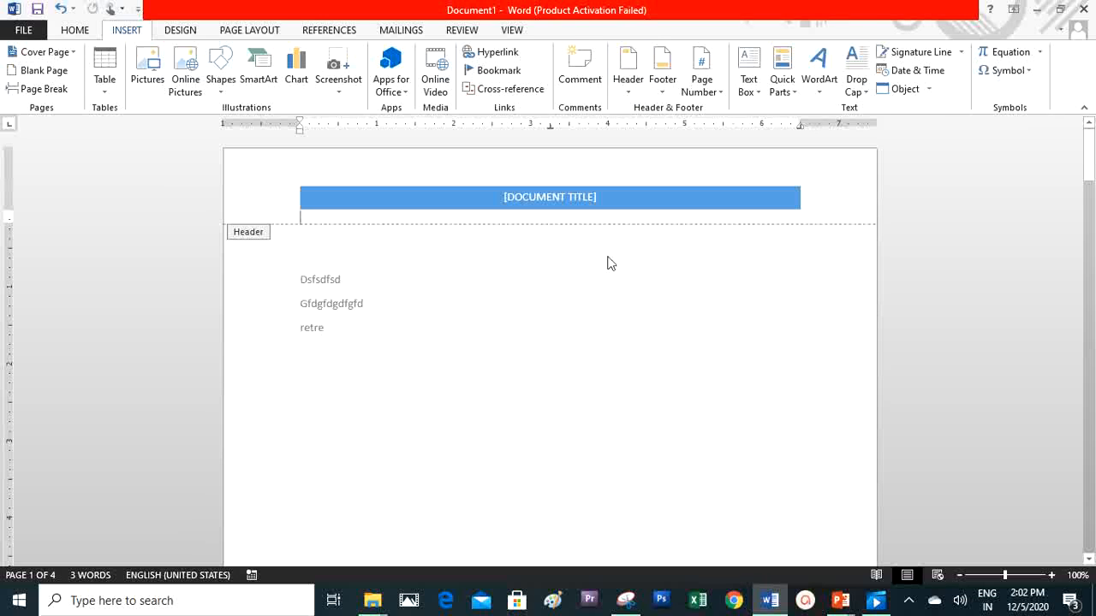
left_click(550, 197)
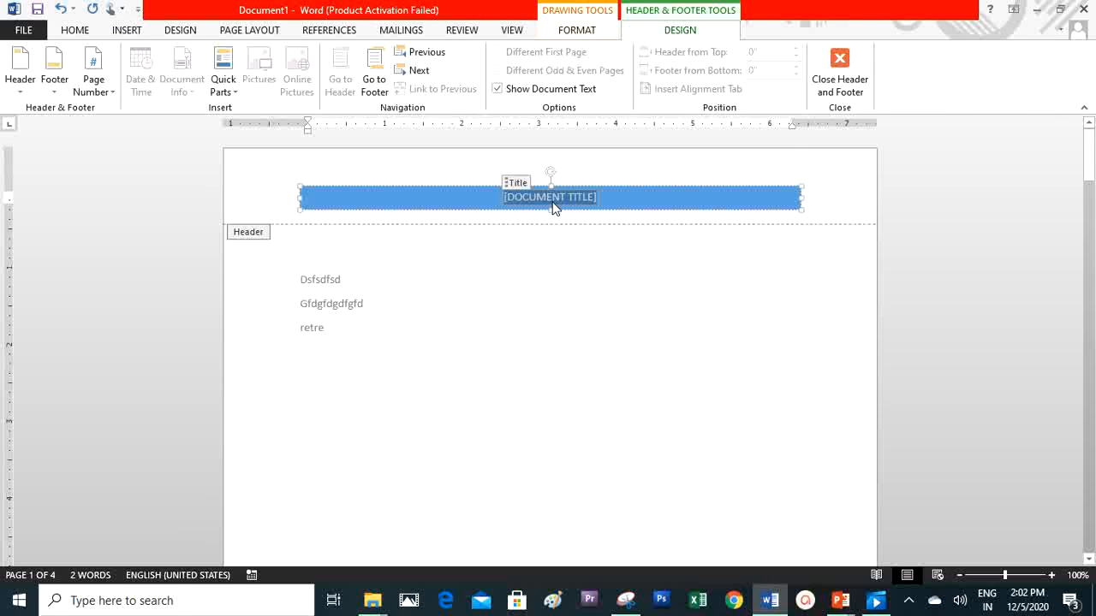
type("B")
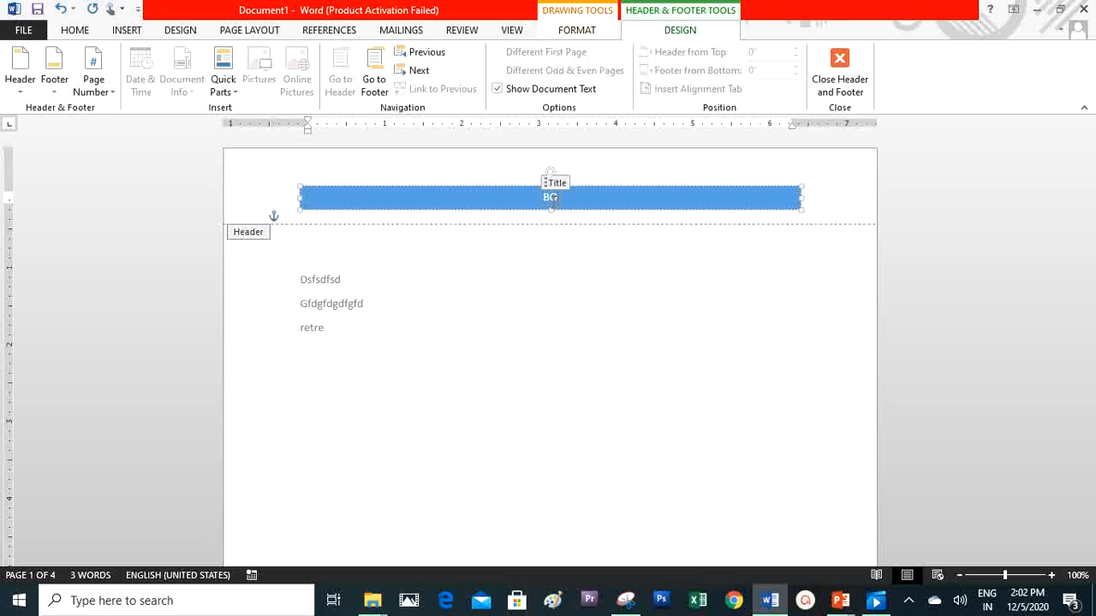
type("IOLOGY NOTES")
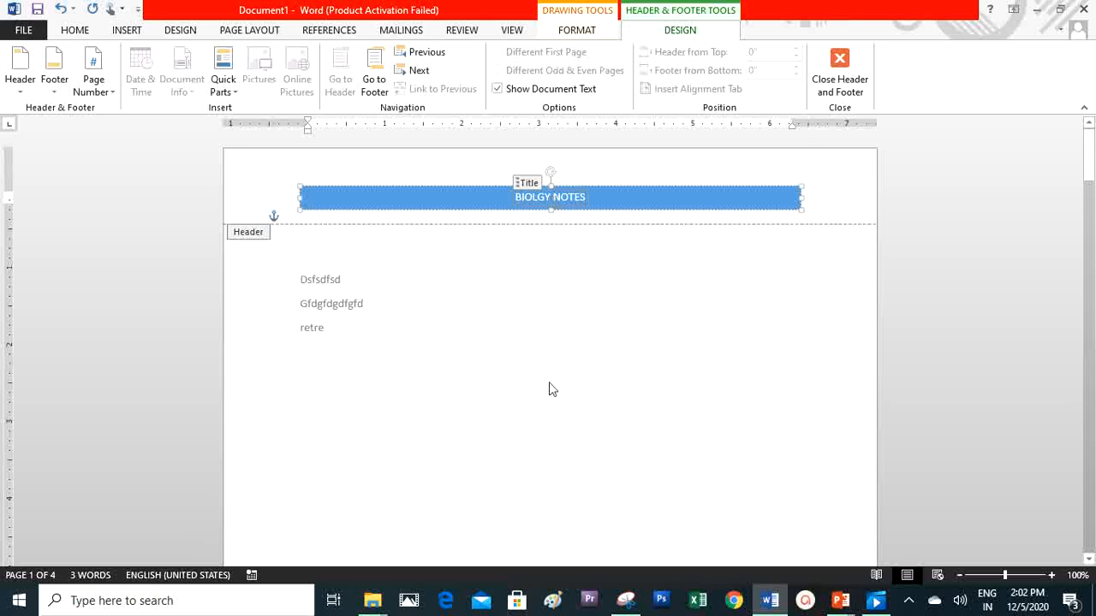
double_click(544, 417)
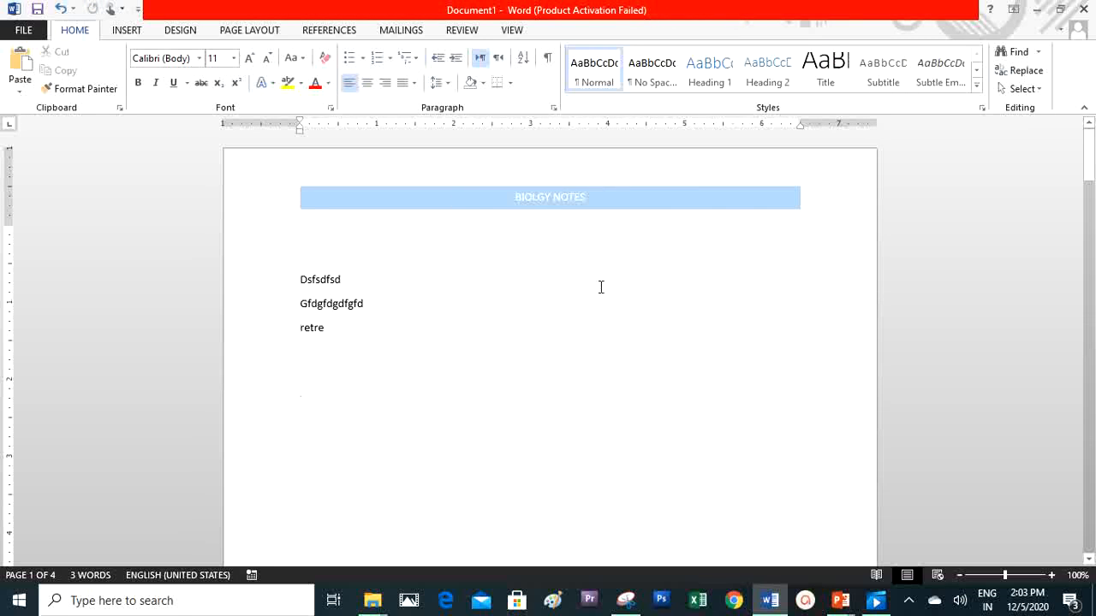
- Check the header across the document's pages and look at the available options for editing or removing it
left_click_drag(1090, 162, 1089, 367)
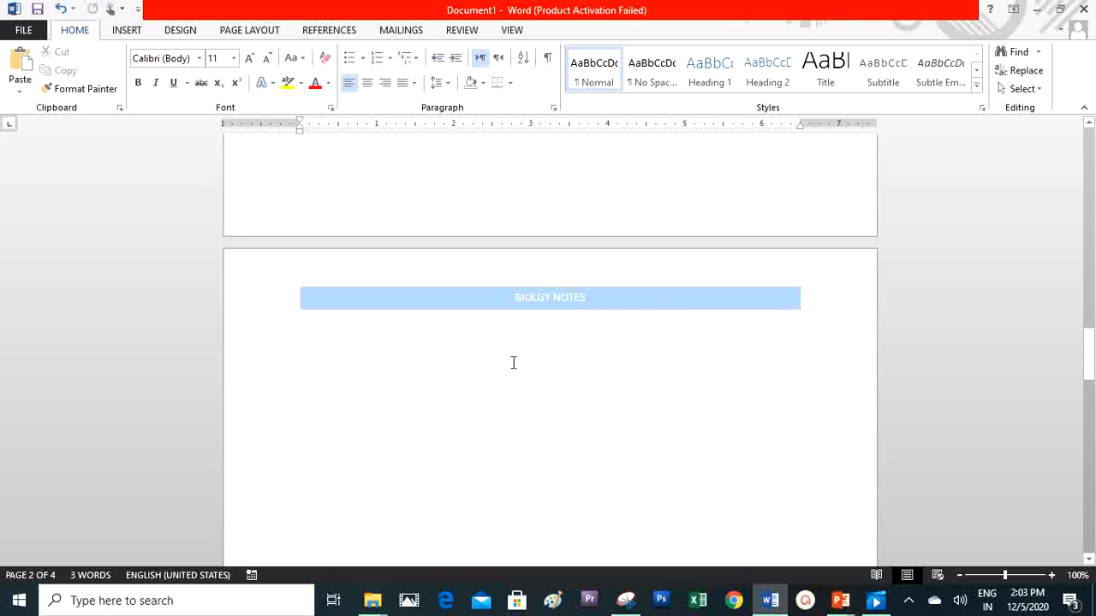
left_click(479, 349)
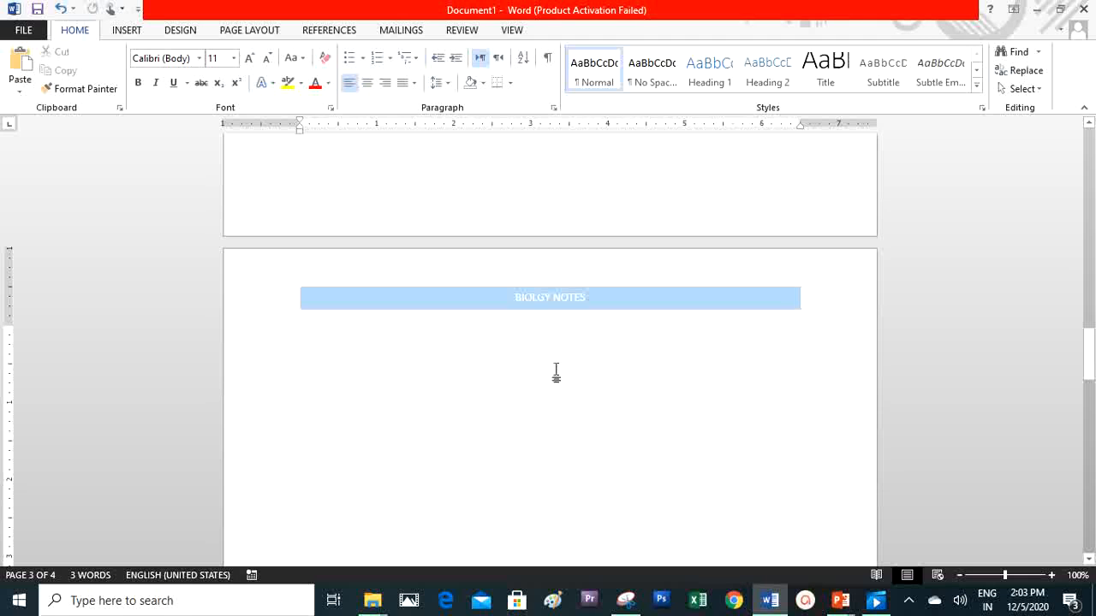
left_click_drag(1089, 355, 1089, 172)
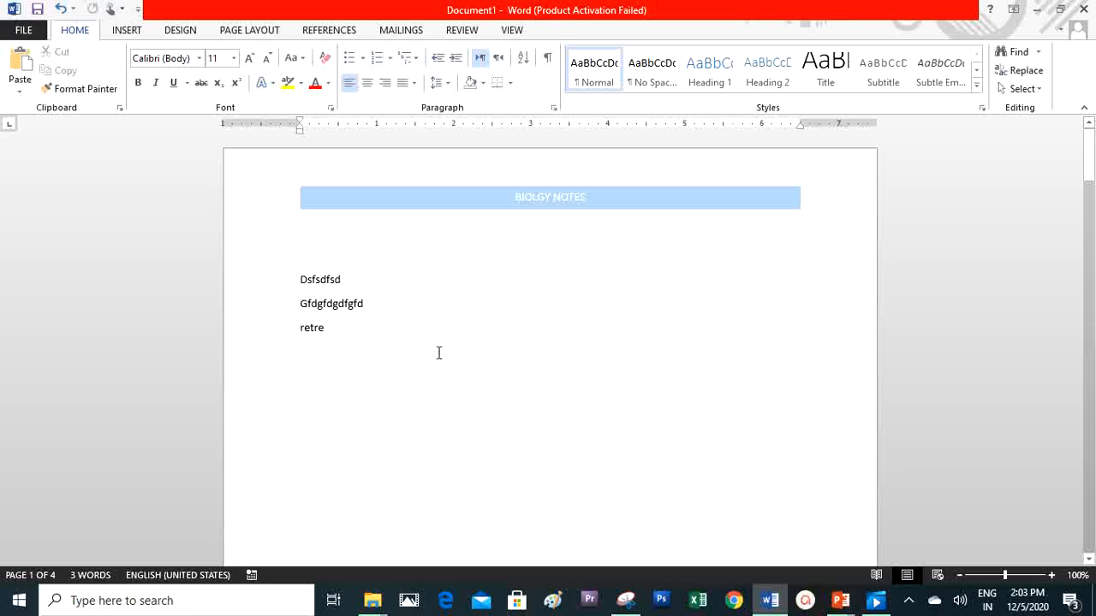
left_click_drag(1091, 141, 1091, 142)
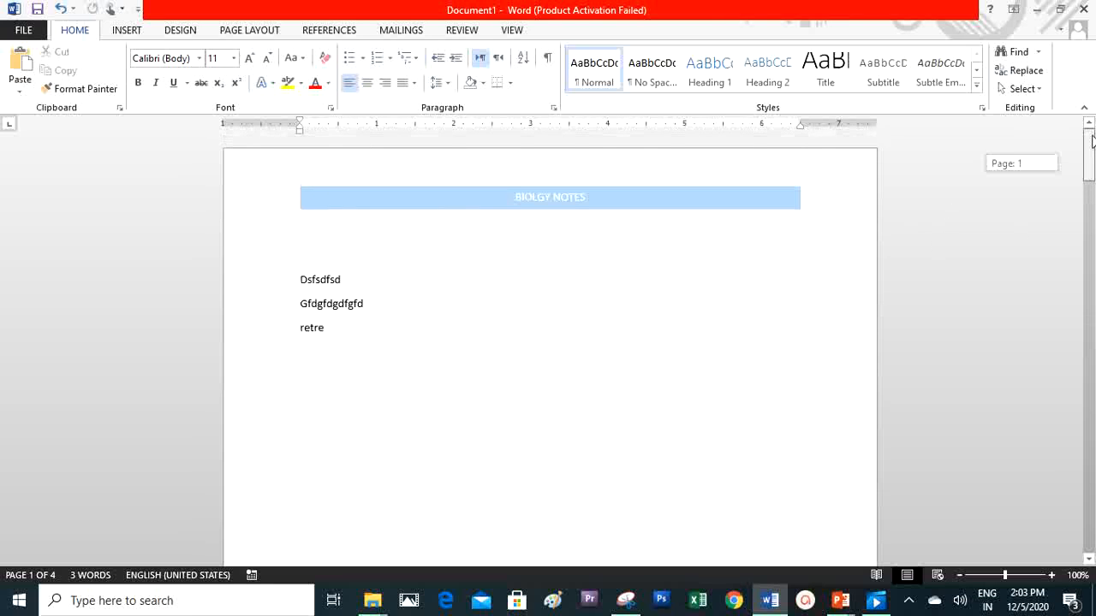
double_click(572, 200)
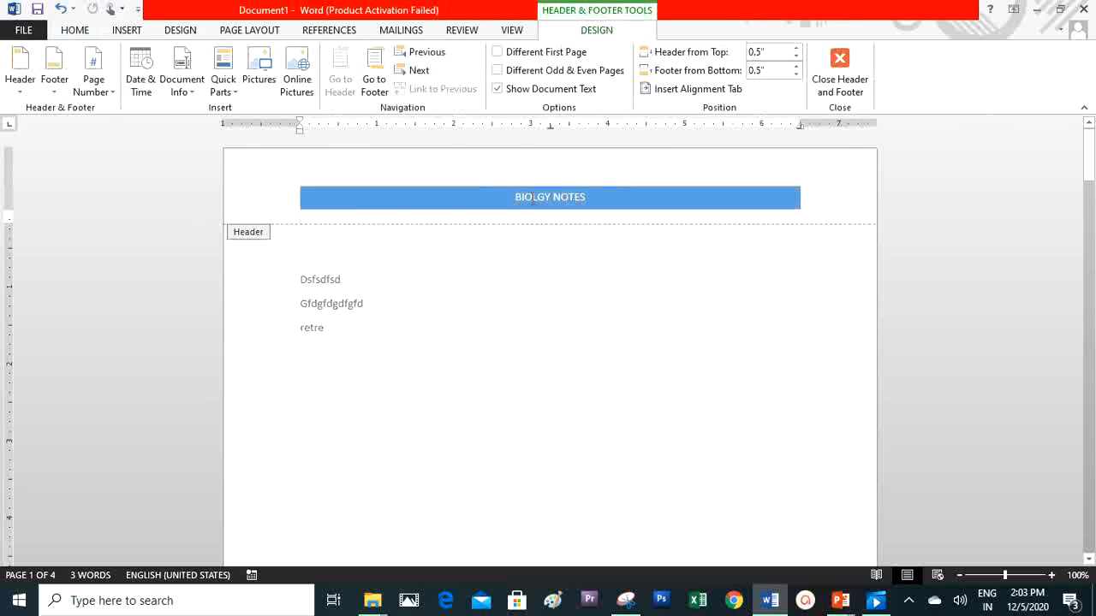
left_click(125, 30)
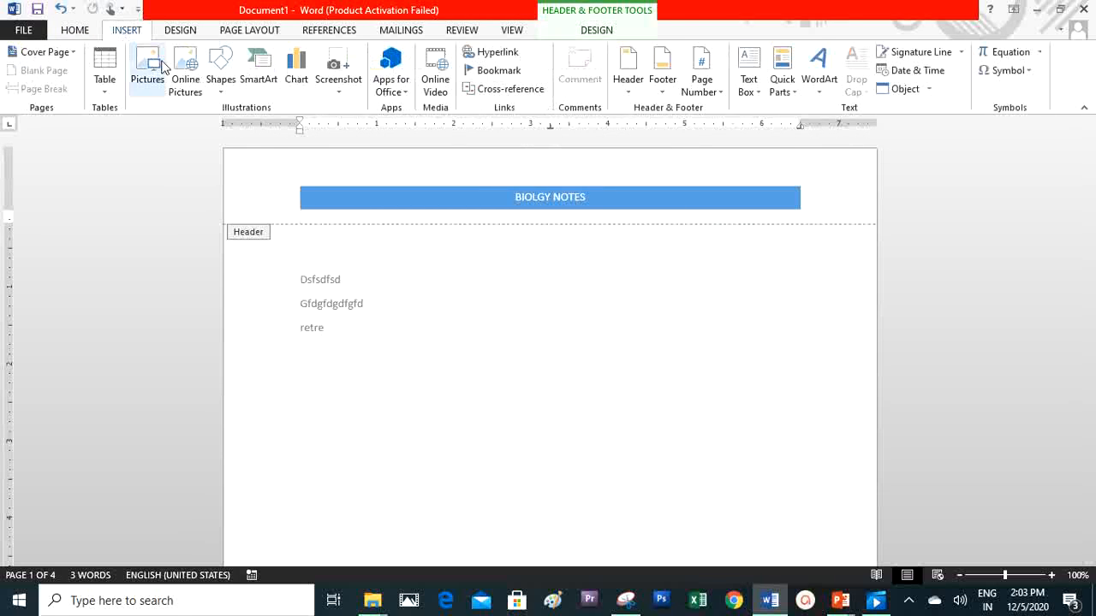
left_click(628, 85)
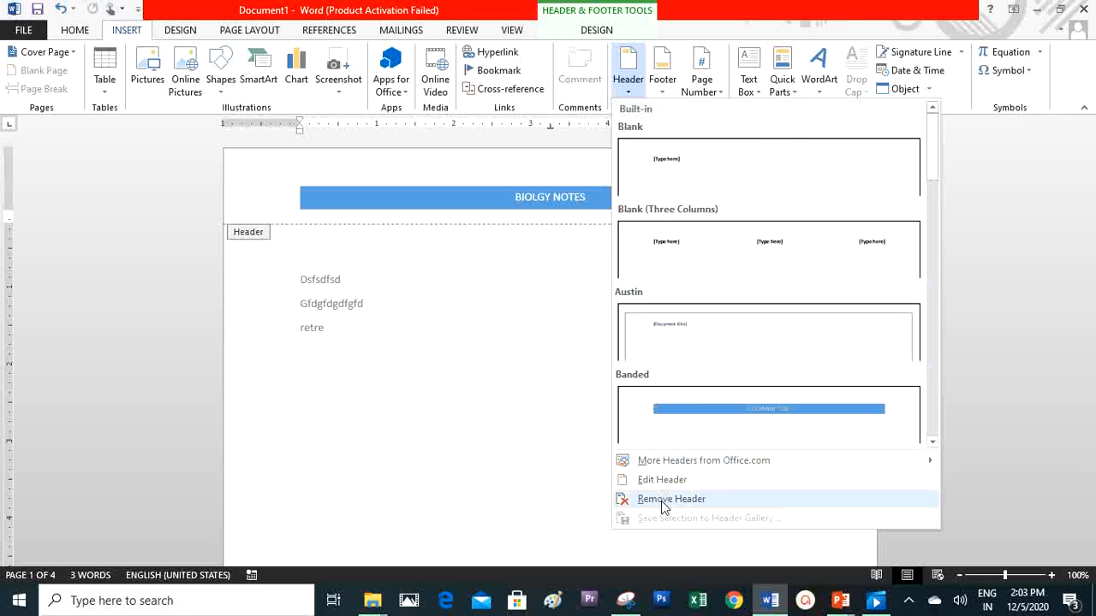
left_click(526, 221)
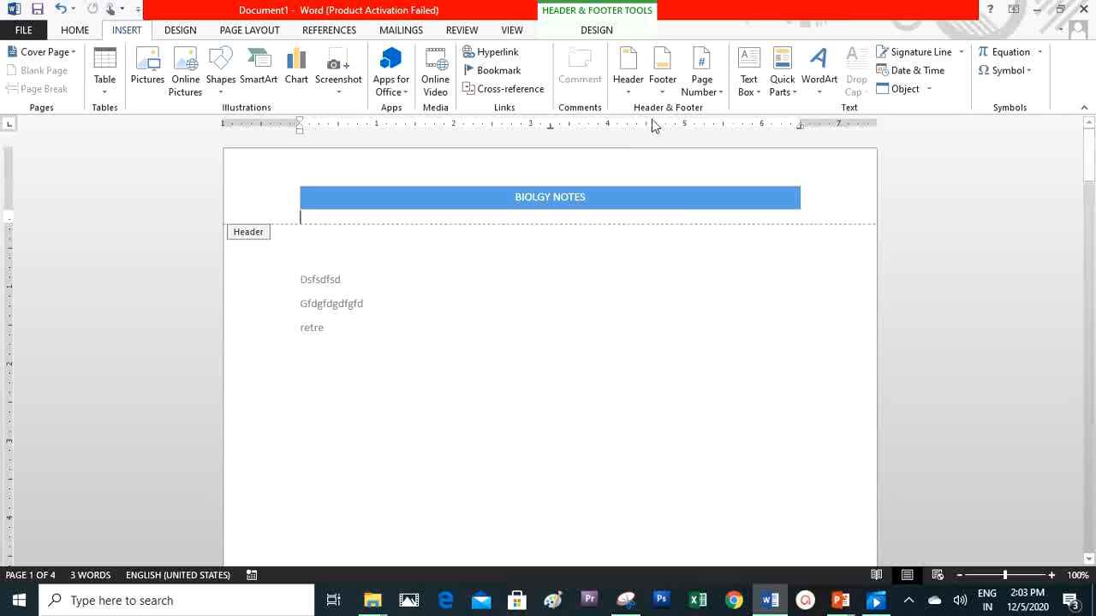
- Insert the built-in Integral footer with an author name and page number
left_click(664, 88)
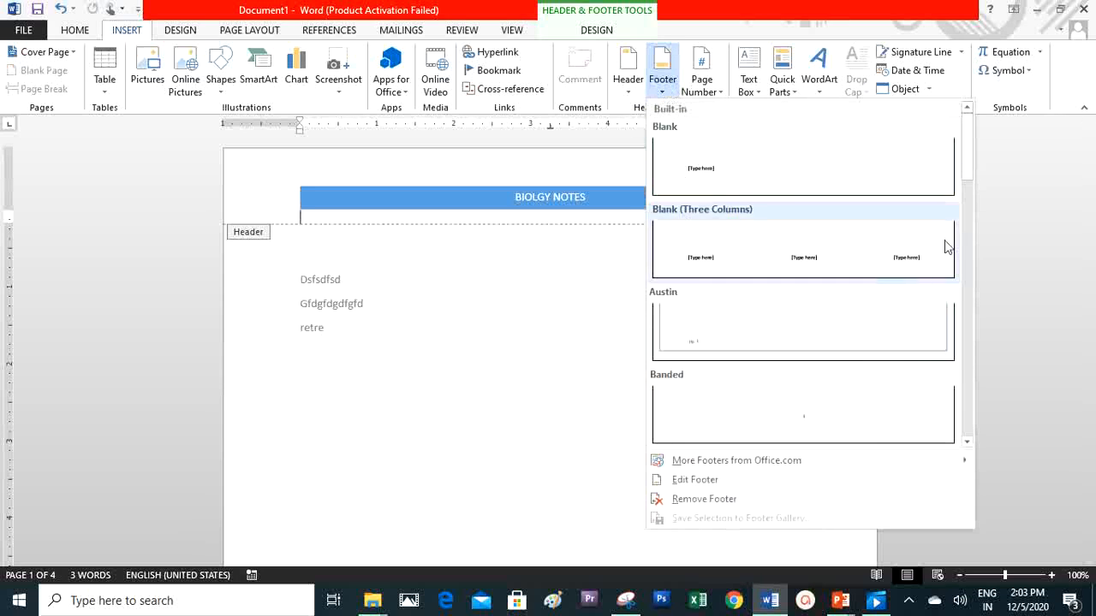
scroll(967, 168, "down", 3)
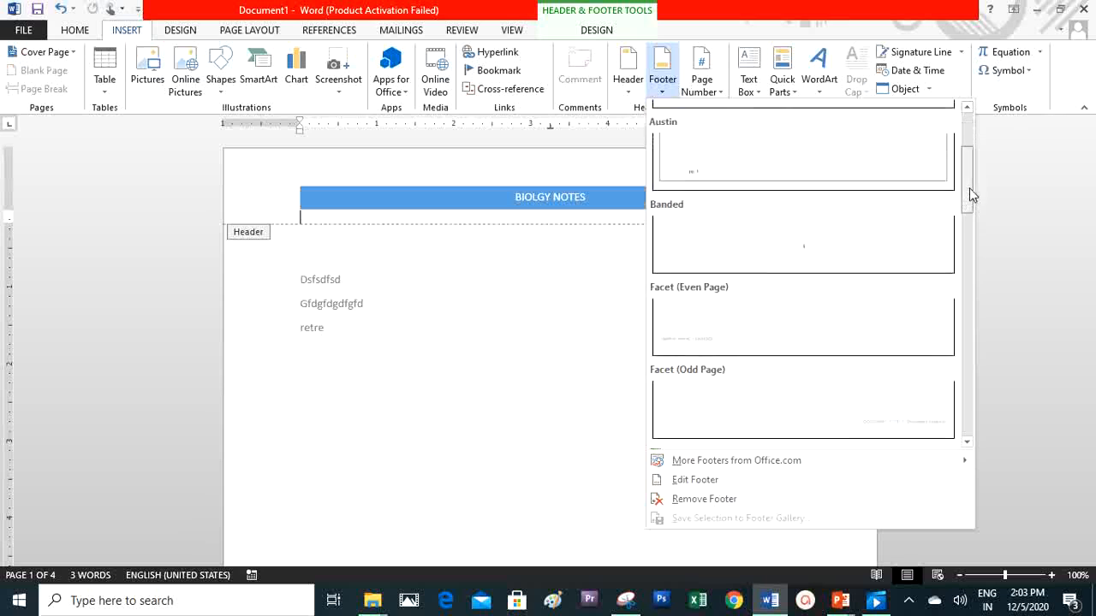
left_click_drag(969, 187, 975, 263)
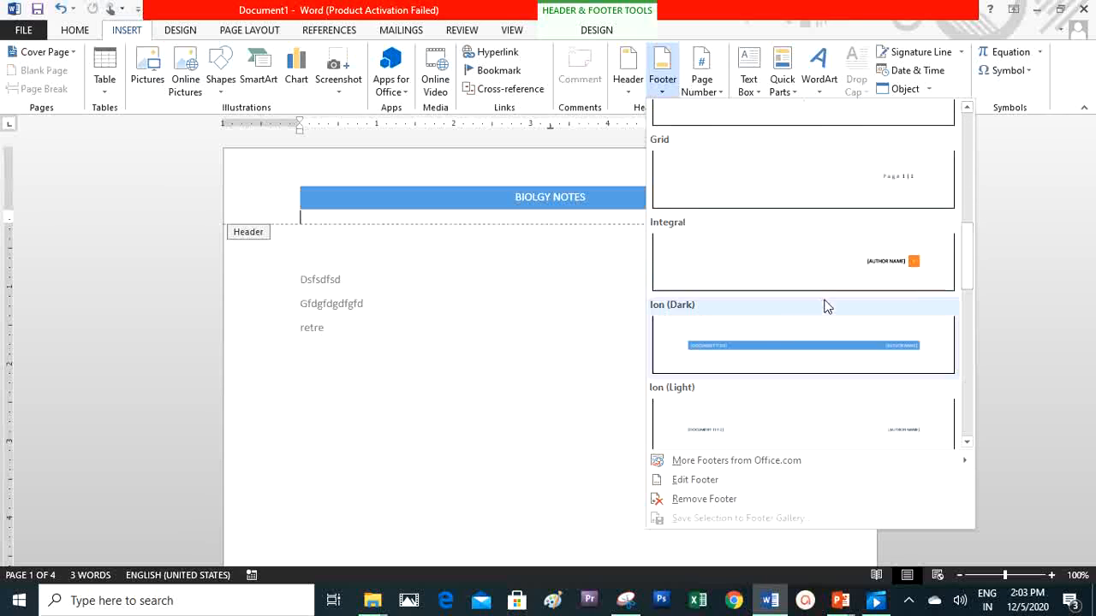
left_click(879, 268)
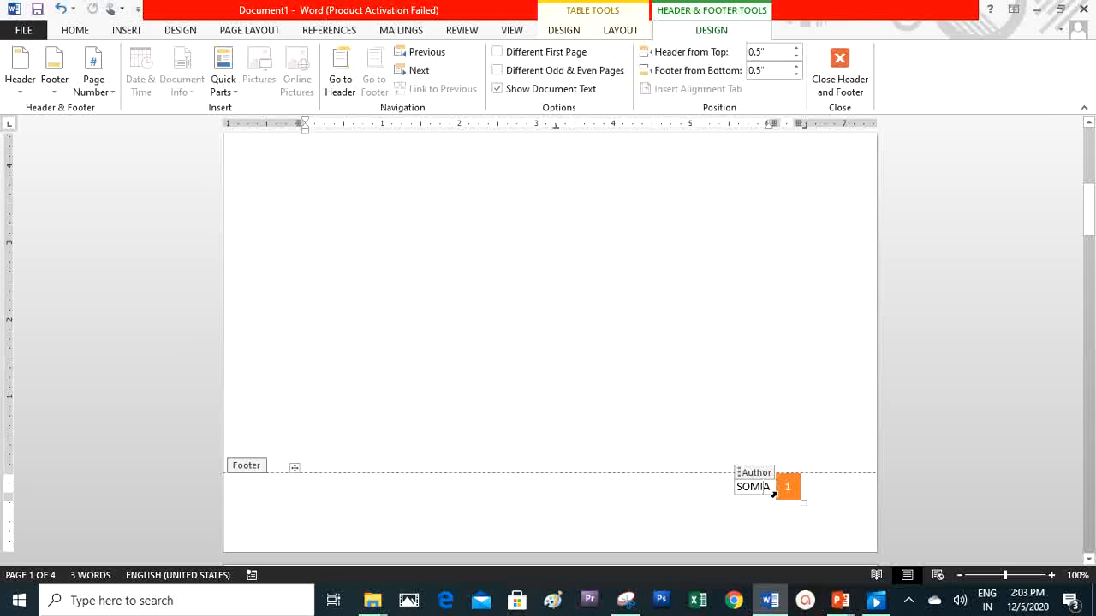
- Replace the footer's author text with "THANKS FOR YOUR CONSIDRATION" and return to the body text
key("BackSpace")
key("BackSpace")
key("BackSpace")
key("BackSpace")
key("BackSpace")
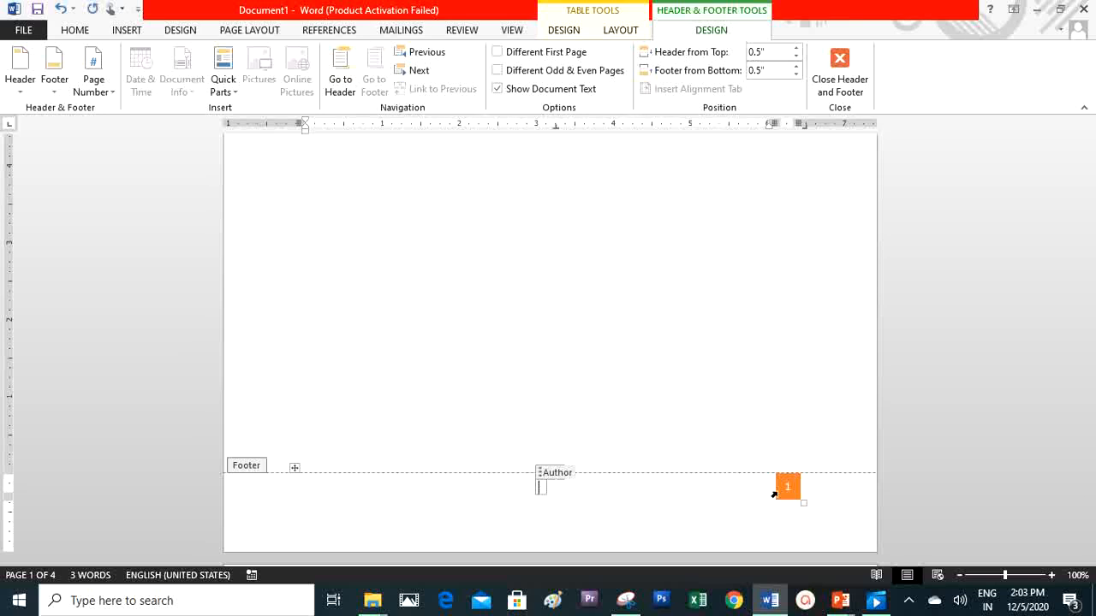
type("THANKS FOR ")
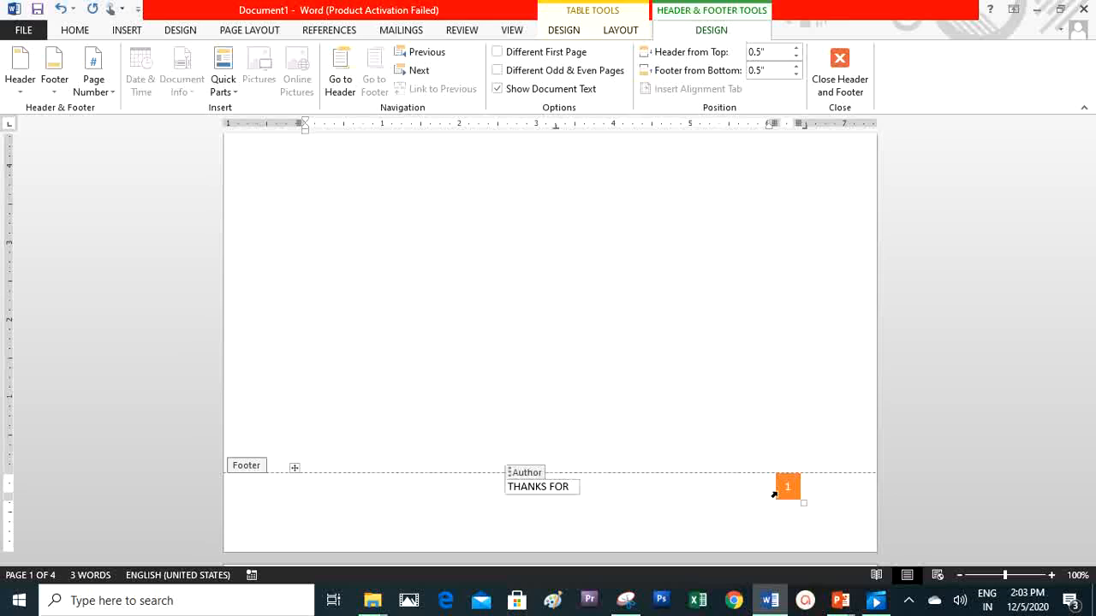
type("YOUR")
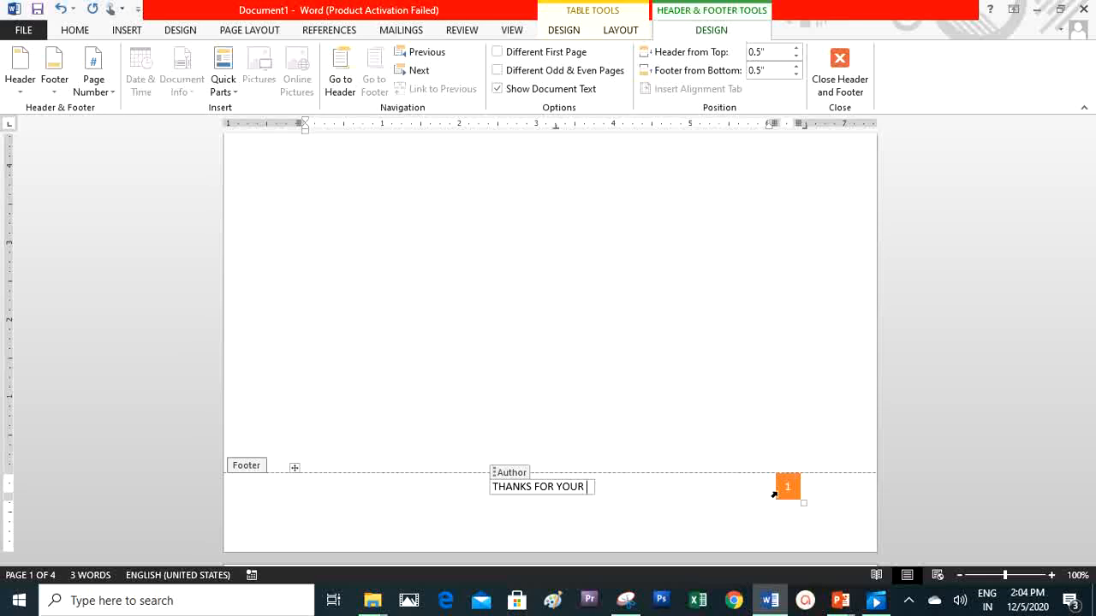
type(" CONSID")
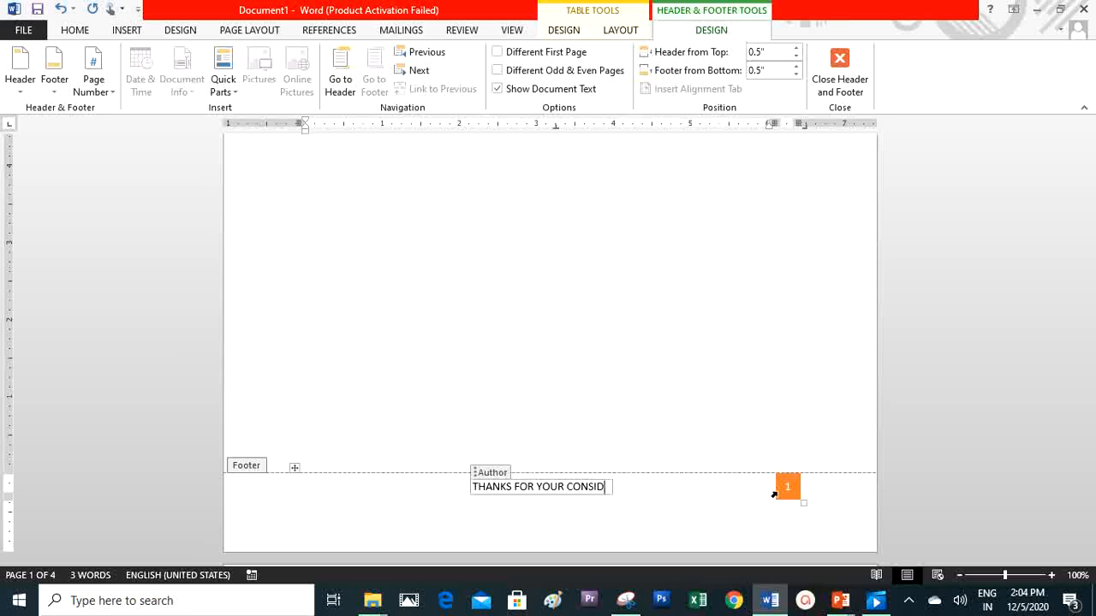
key("BackSpace")
type("DRATION")
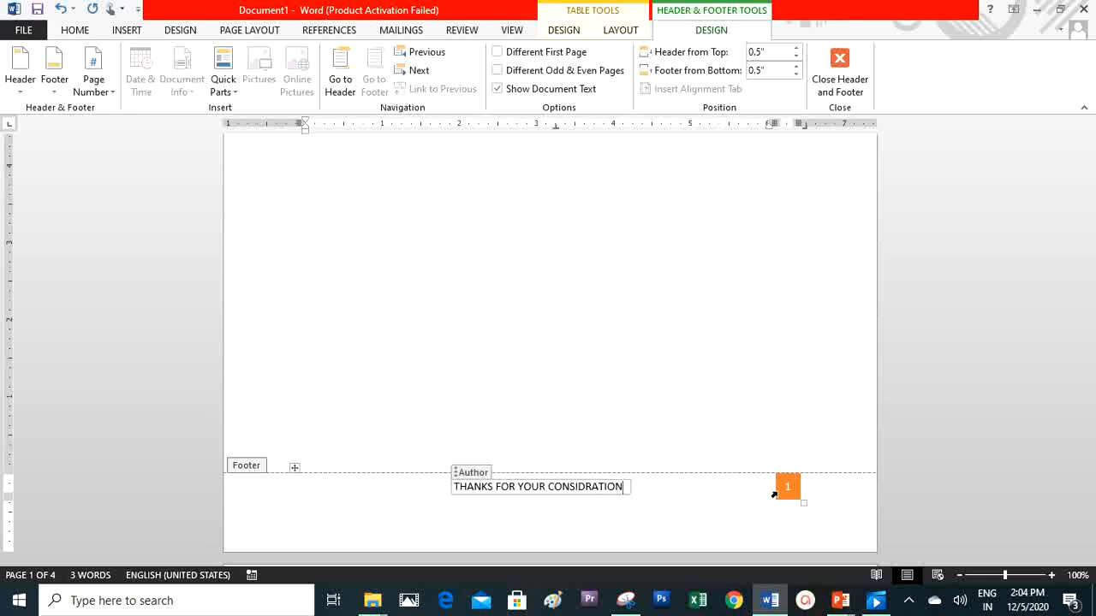
left_click(492, 540)
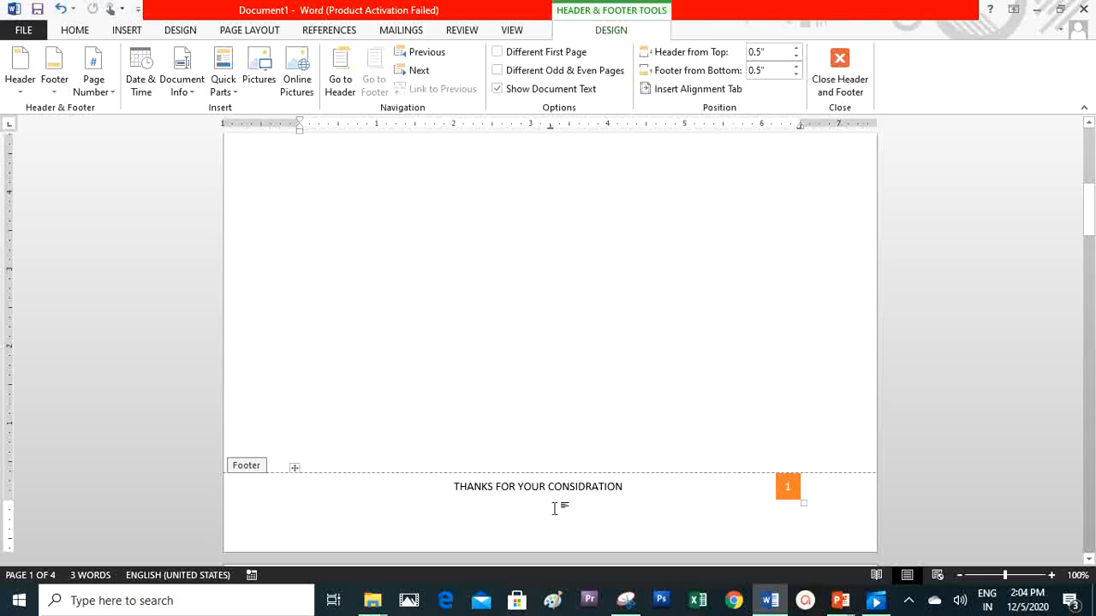
double_click(669, 282)
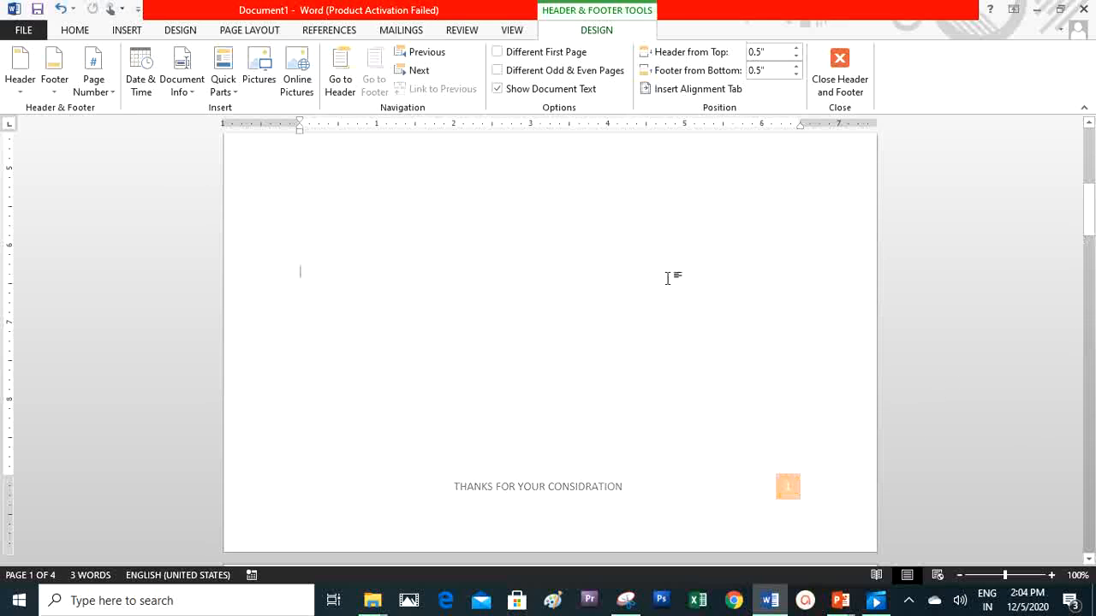
- Check the header and footer across all the document's pages
left_click_drag(1091, 212, 1090, 444)
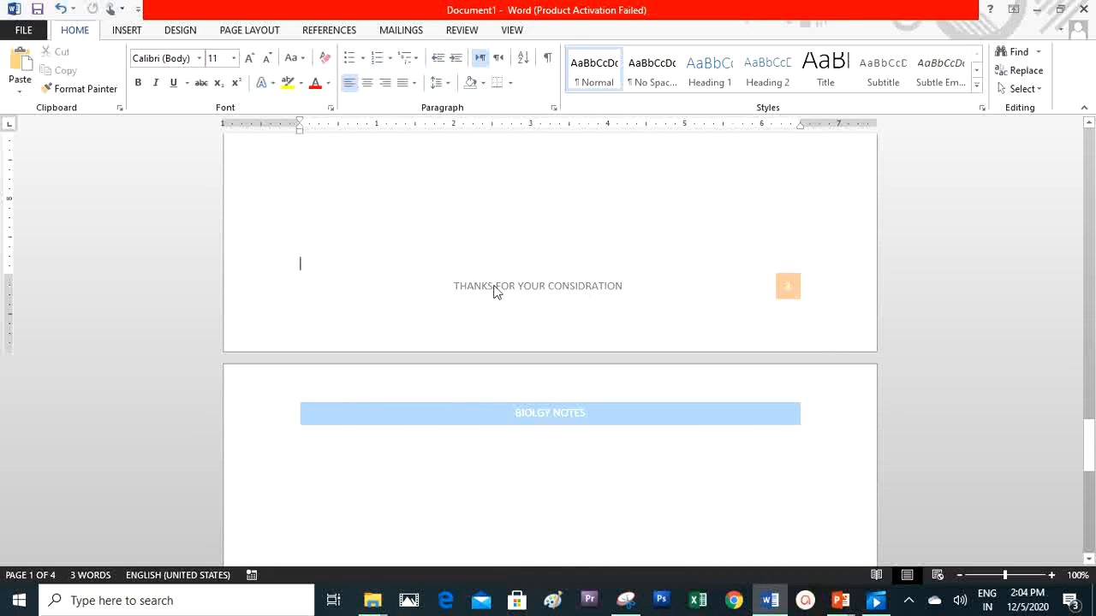
left_click_drag(1094, 434, 1089, 140)
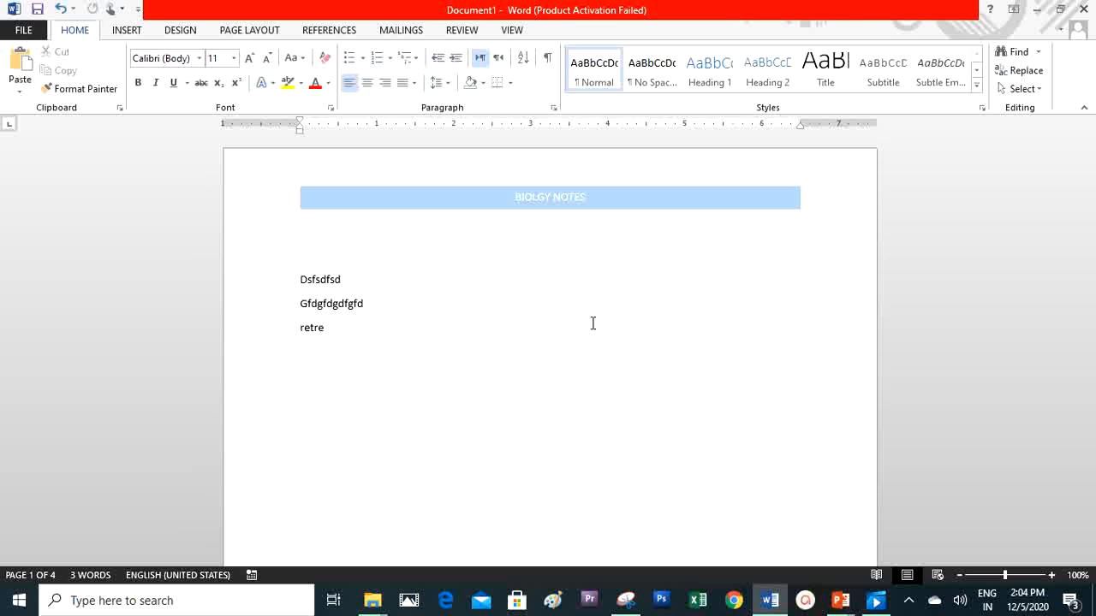
left_click_drag(1092, 152, 1094, 108)
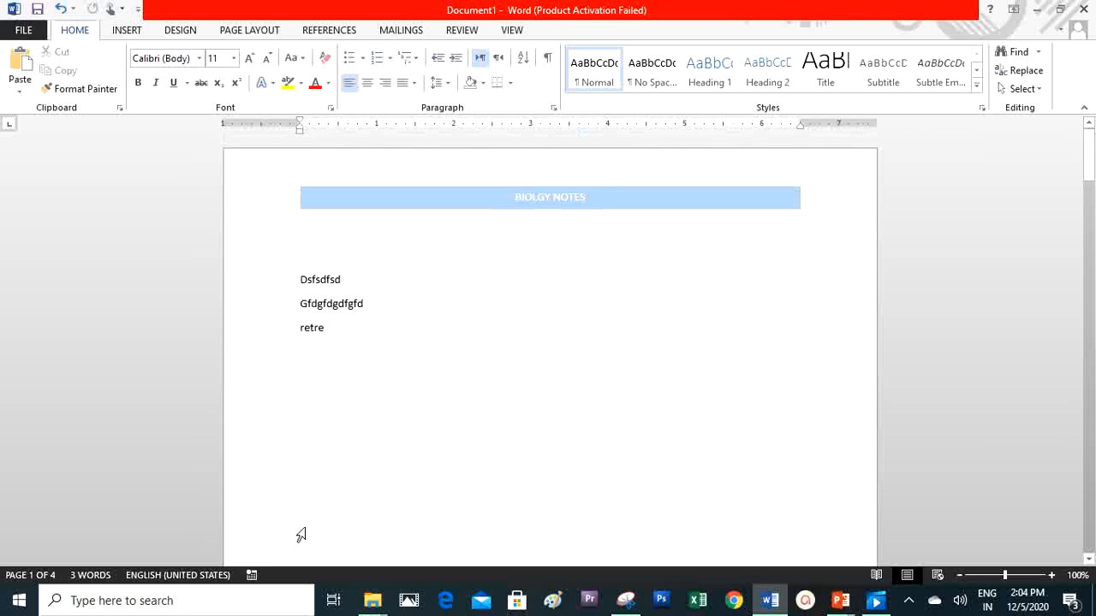
- Remove both the header and the footer from the document
left_click(302, 275)
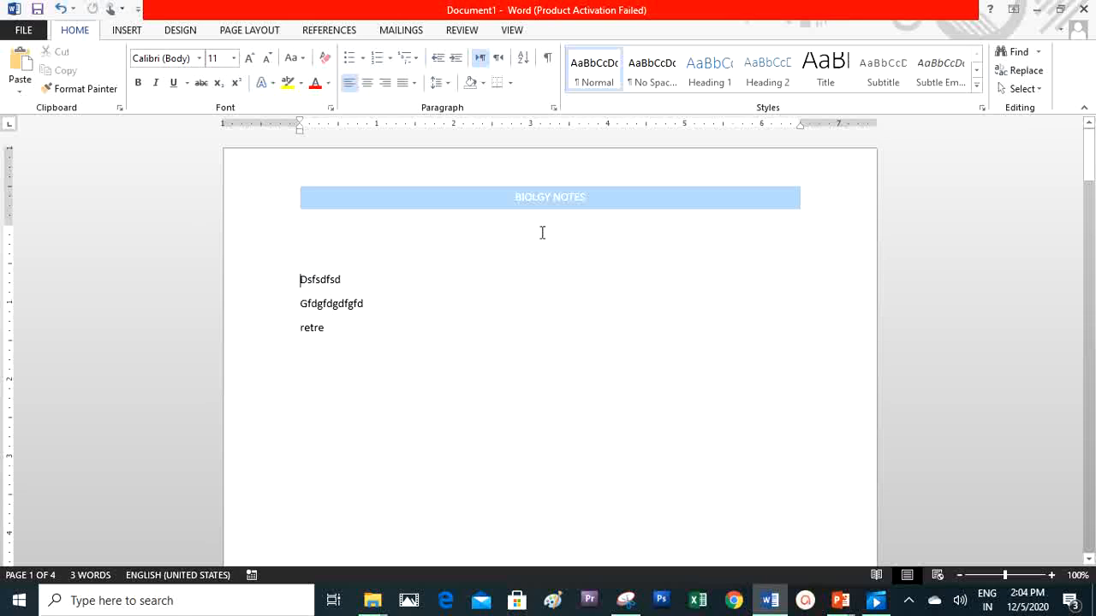
left_click_drag(1090, 167, 1090, 151)
left_click(134, 31)
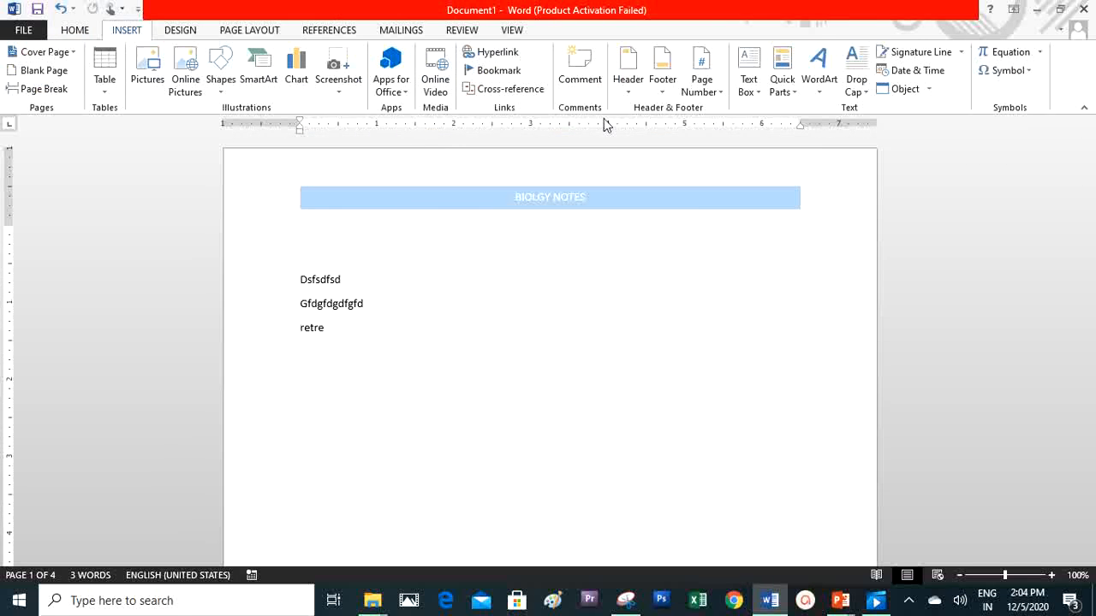
left_click(629, 94)
left_click(685, 498)
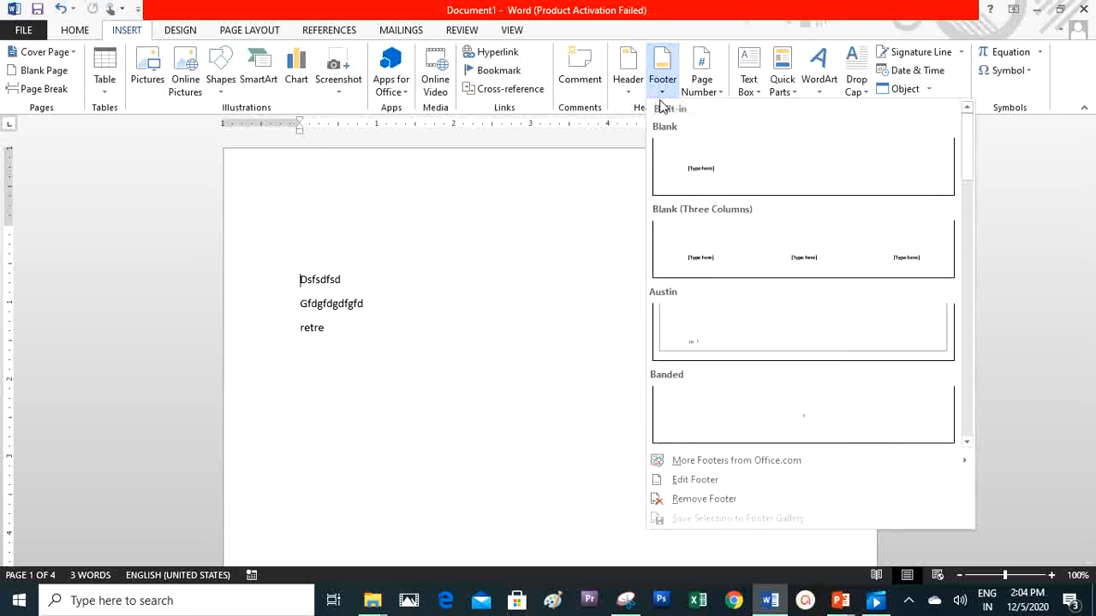
left_click(662, 91)
left_click(716, 501)
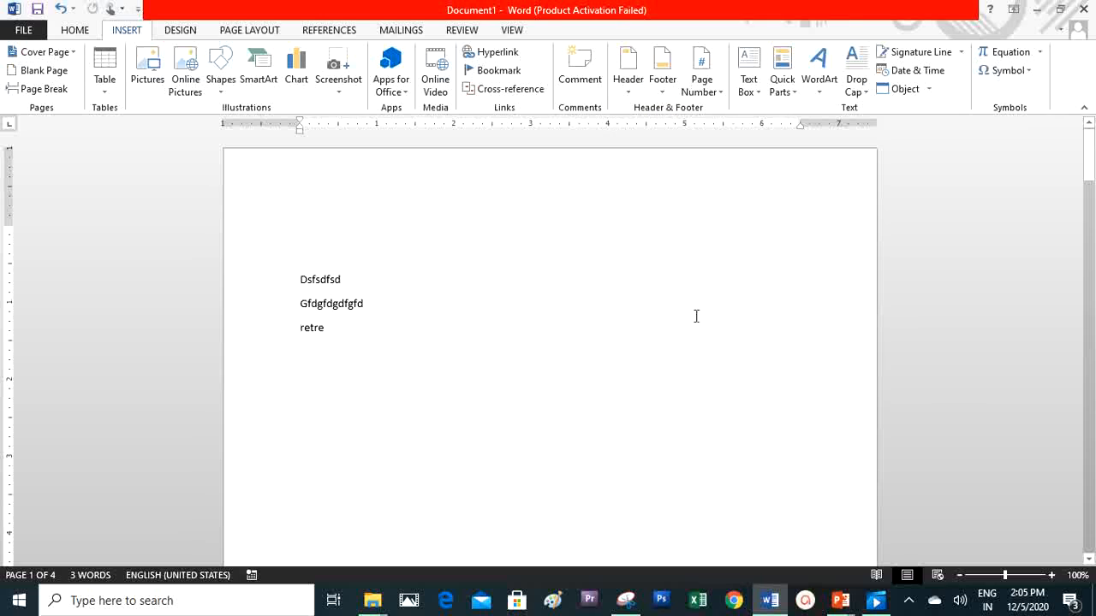
left_click(908, 600)
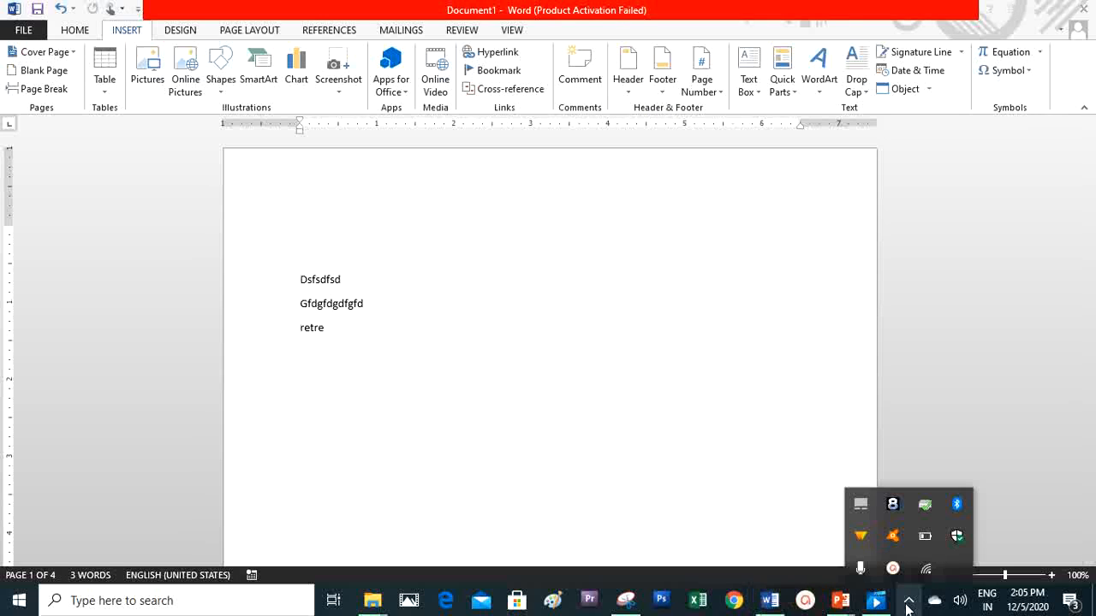
left_click(893, 568)
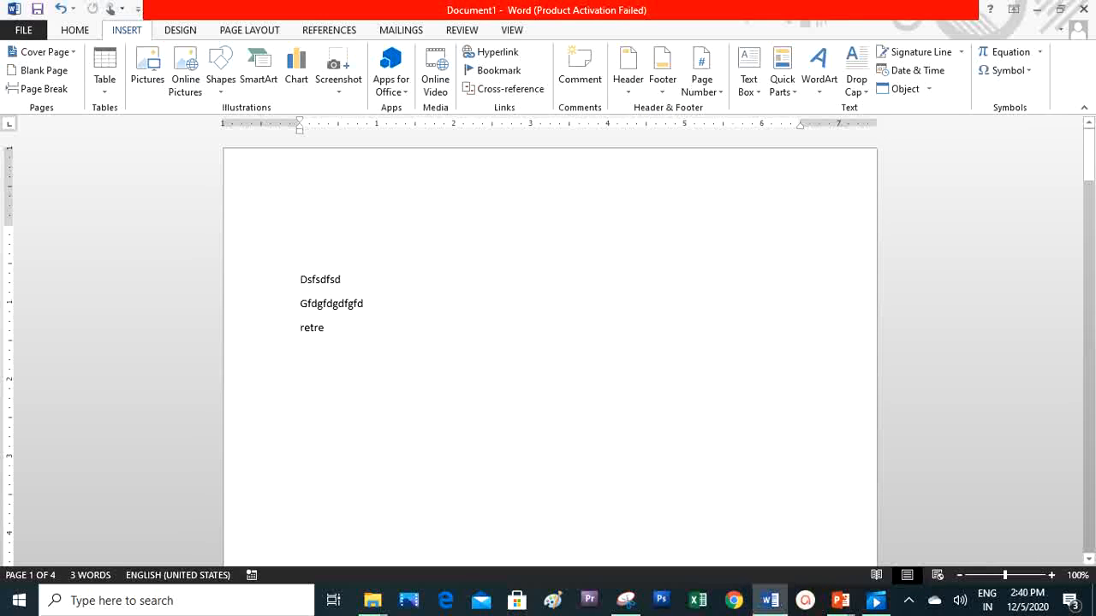
- Delete all of the body content so the document is blank
mouse_move(1087, 158)
left_mouse_down()
mouse_move(1093, 522)
mouse_move(1093, 150)
left_mouse_up()
key("ctrl+a")
key("Delete")
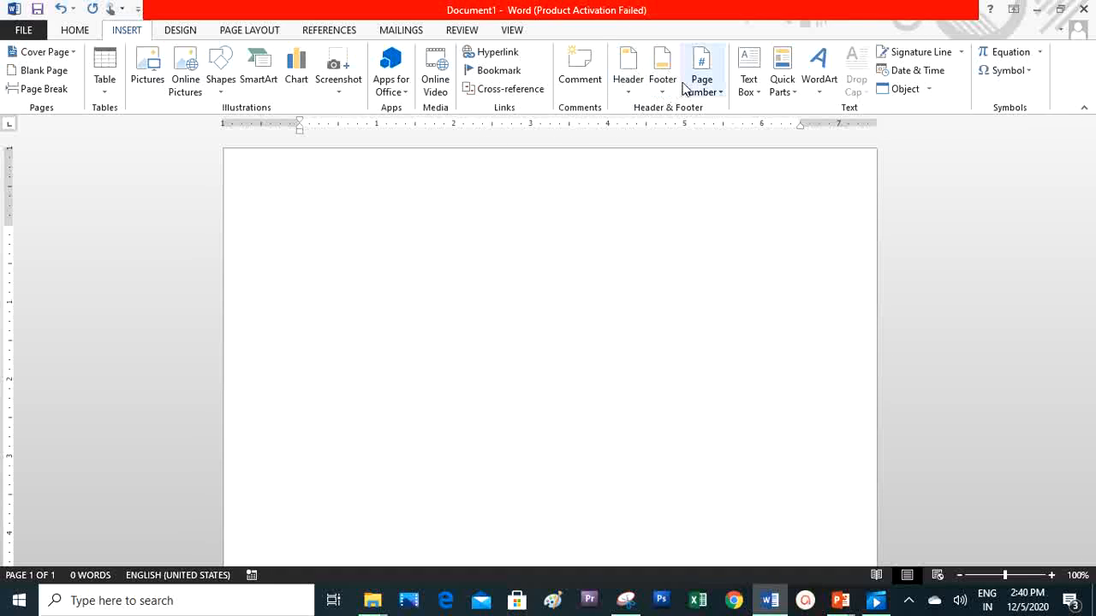
- Insert a Plain Number 1 page number at the top of the page and return to the body text
left_click(711, 92)
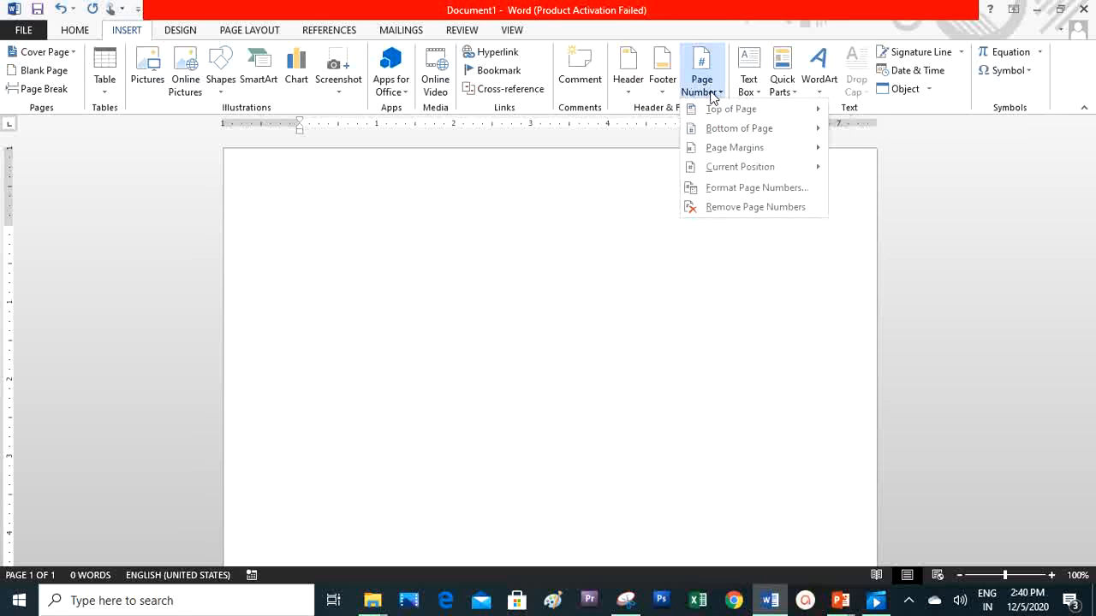
mouse_move(718, 113)
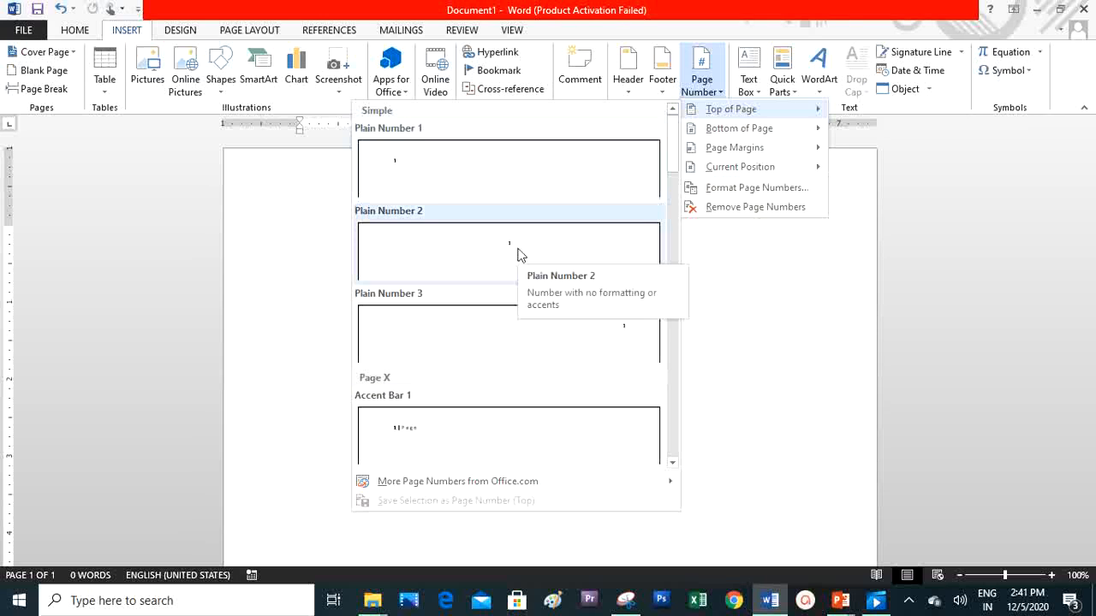
left_click(485, 192)
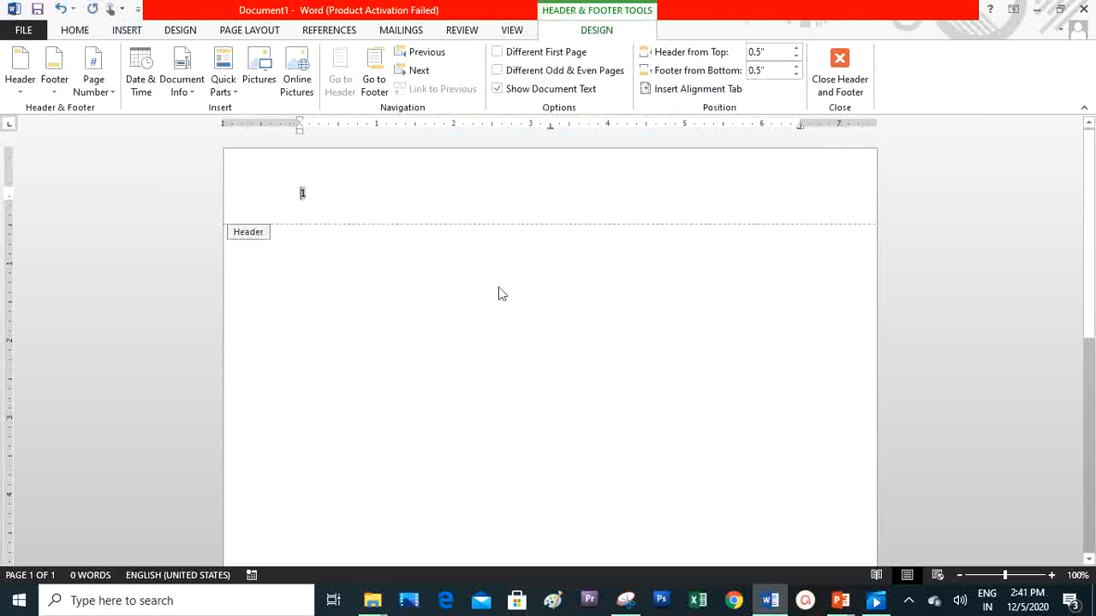
double_click(523, 358)
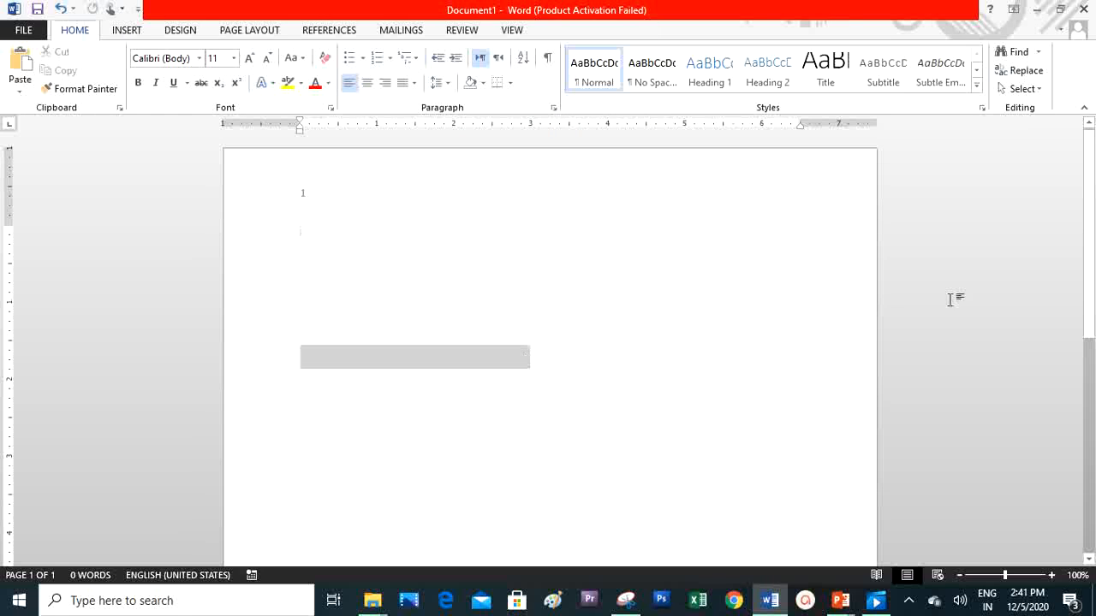
left_click(587, 457)
- Add empty paragraphs to the body until the document extends to three pages
left_click_drag(1091, 175, 1057, 63)
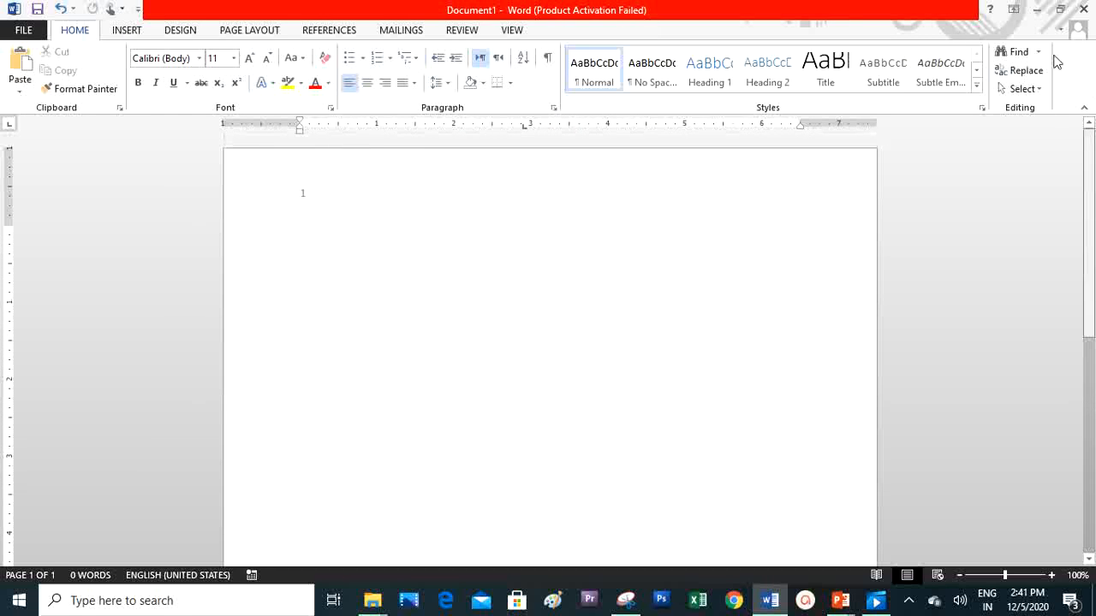
key("Return")
key("Return")
key("Return")
key("Return")
key("Return")
key("Return")
key("Return")
key("Return")
key("Return")
key("Return")
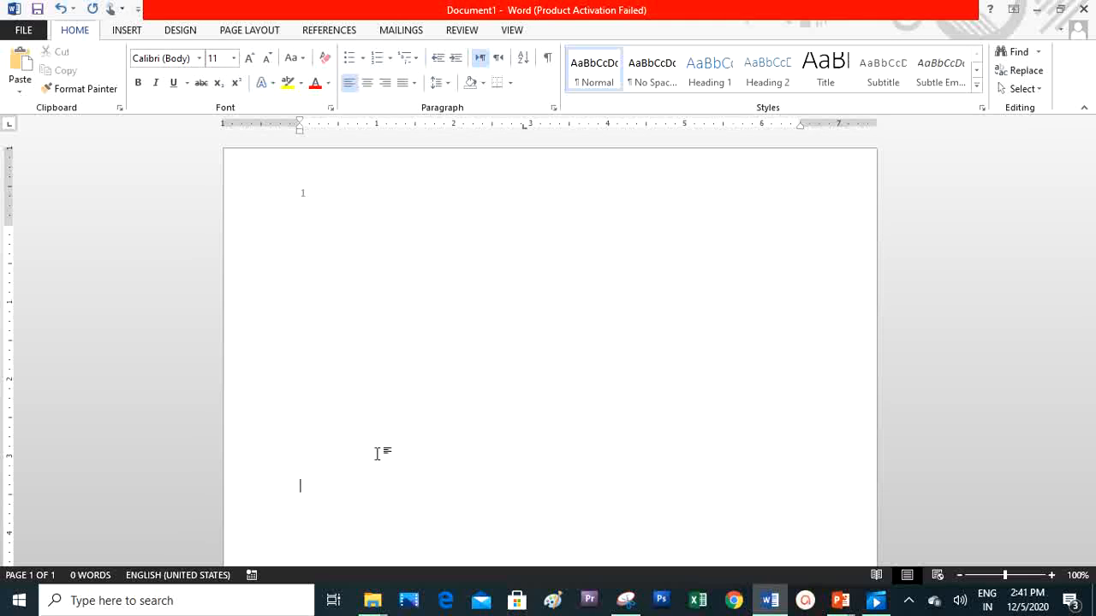
key("Return")
key("Return")
key("Return")
key("Return")
key("Return")
key("Return")
key("Return")
key("Return")
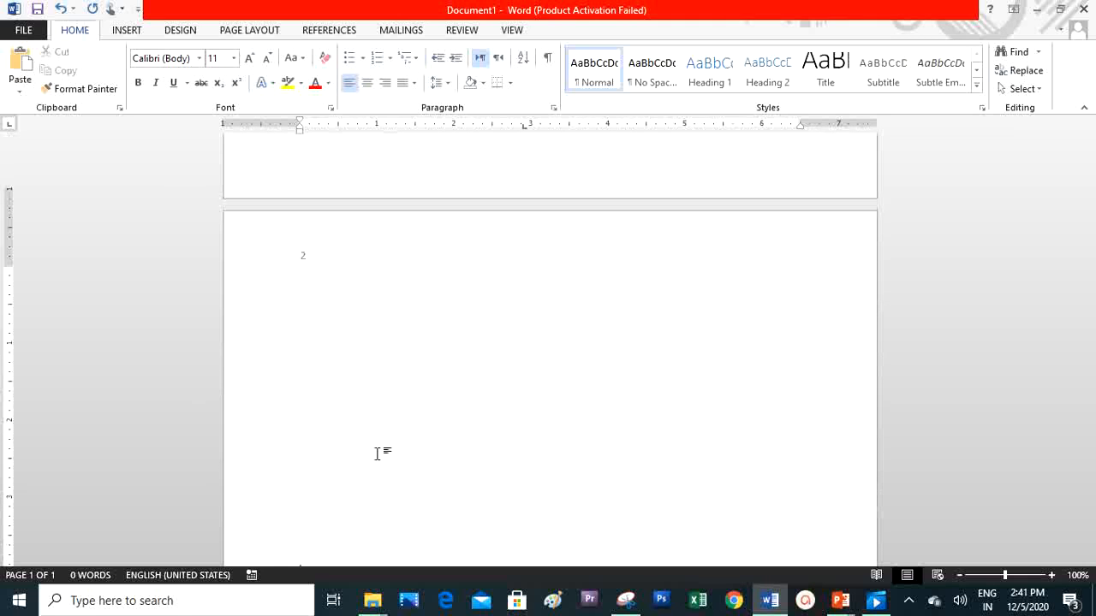
key("Return")
key("Return")
key("Return")
key("Return")
key("Return")
key("Return")
key("Return")
key("Return")
key("Return")
key("Return")
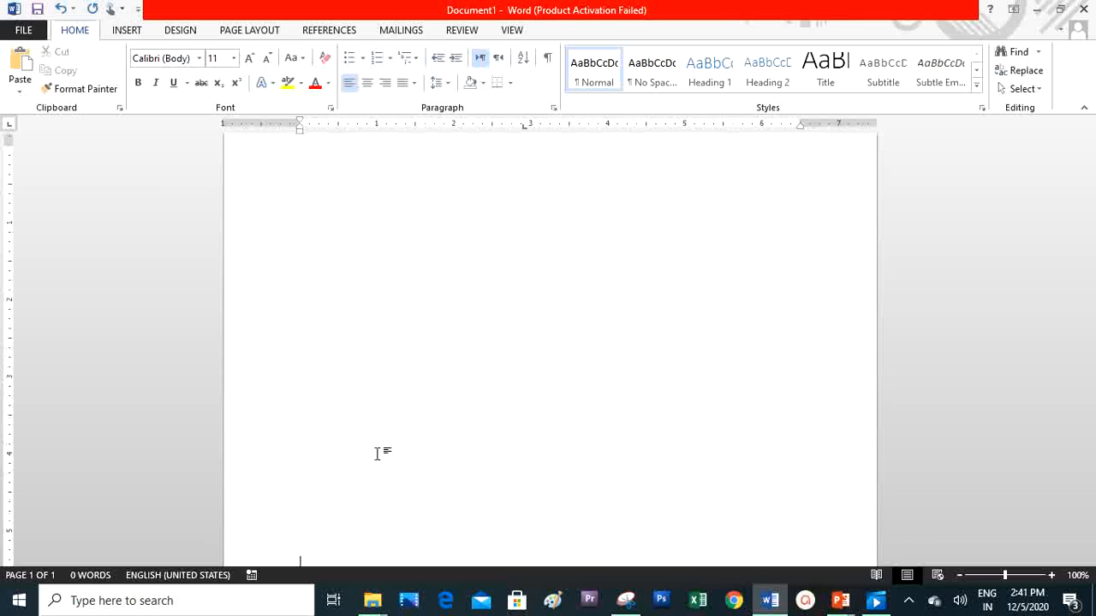
key("Return")
key("Return")
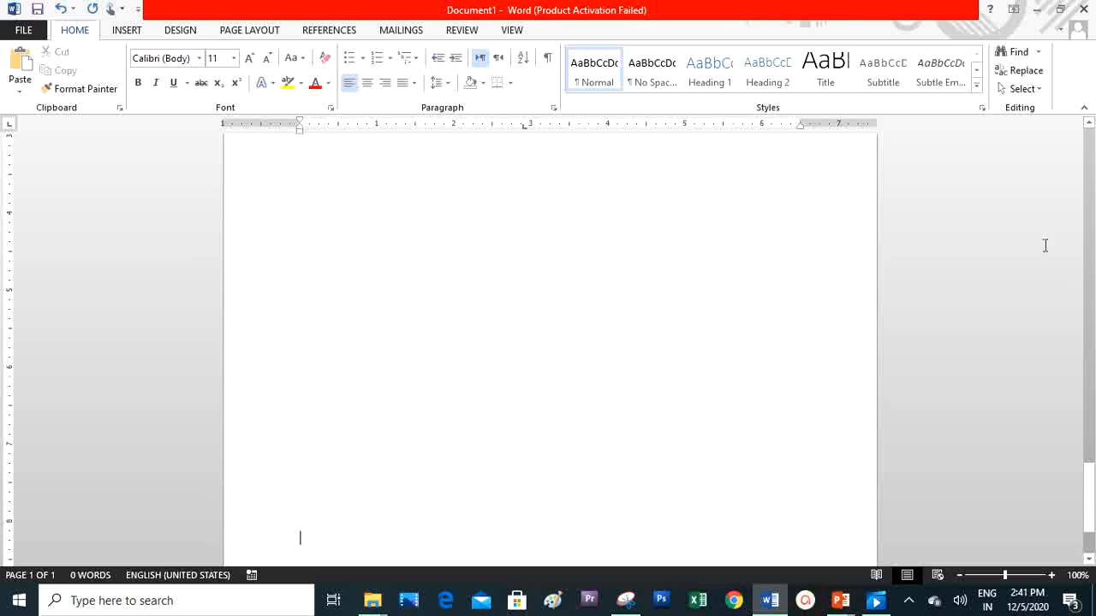
- Check the page number at the top of each page in the document
left_click_drag(1090, 487, 1092, 289)
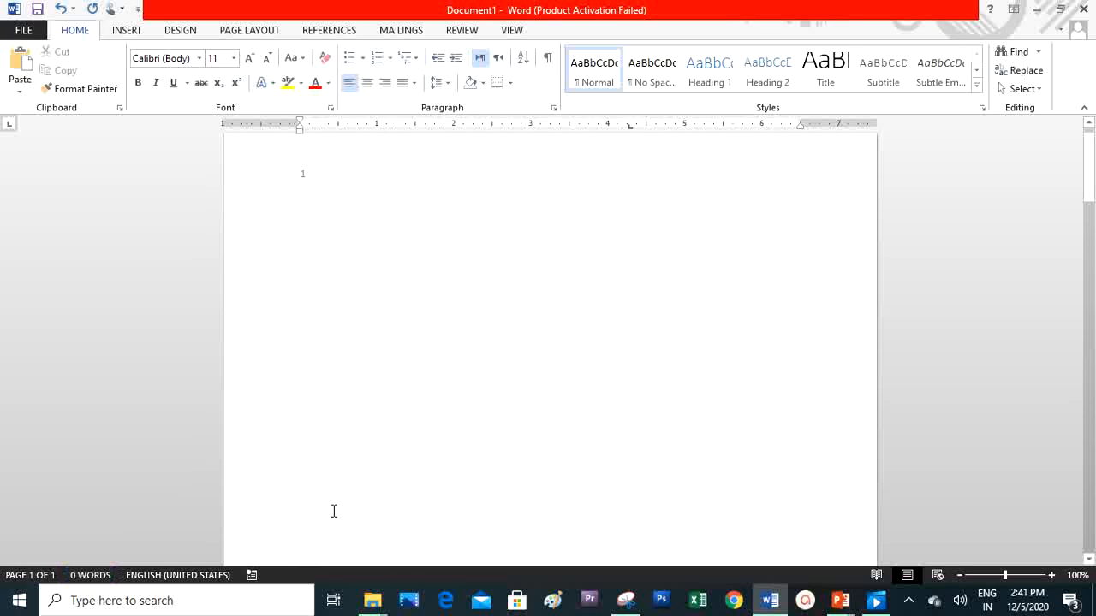
left_click_drag(1090, 176, 1090, 527)
left_click(440, 479)
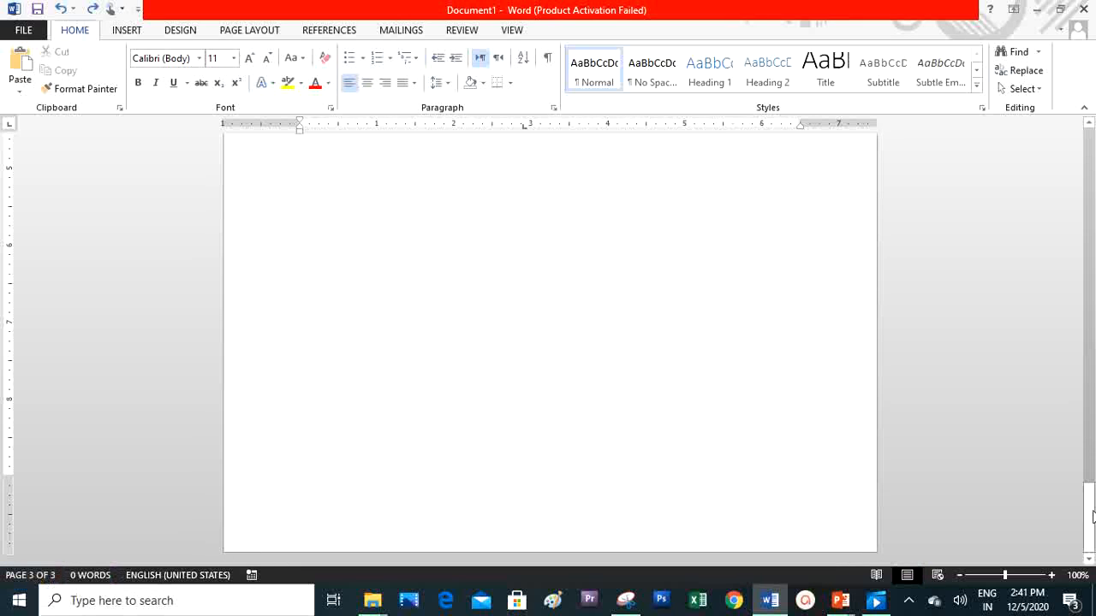
left_click_drag(1090, 482, 1090, 420)
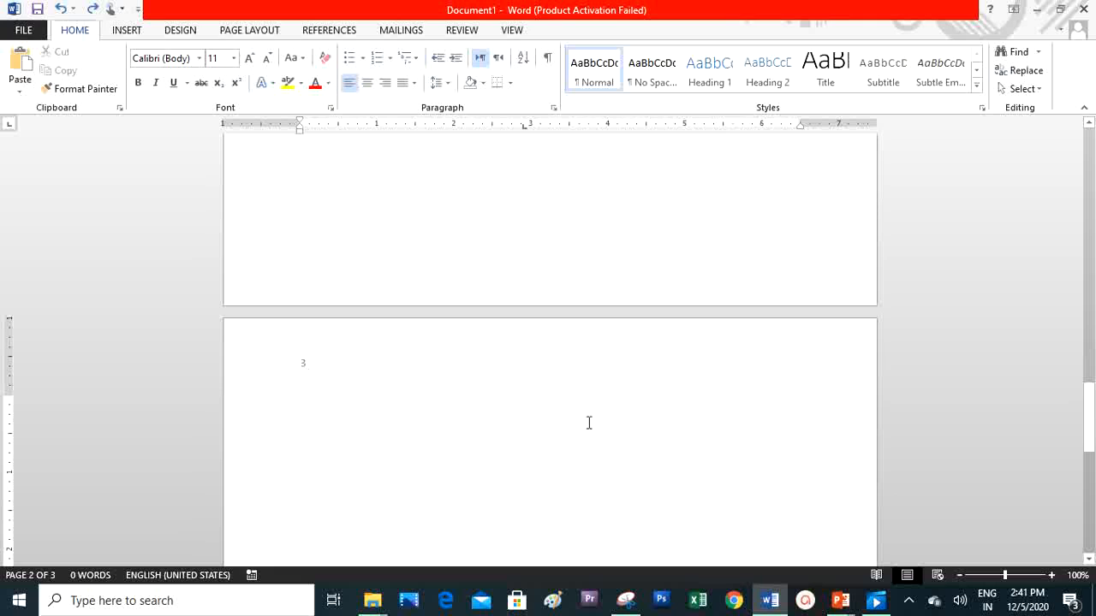
left_click_drag(1088, 445, 1087, 127)
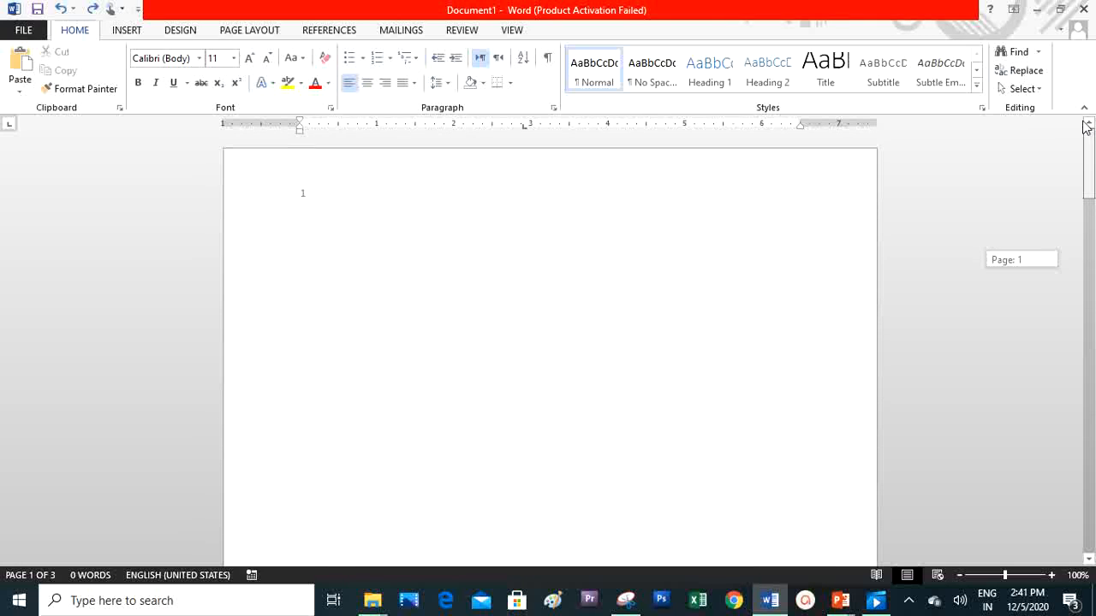
- Look at the preset page margins, from Normal to Office 2003 Default, without applying one
left_click(125, 31)
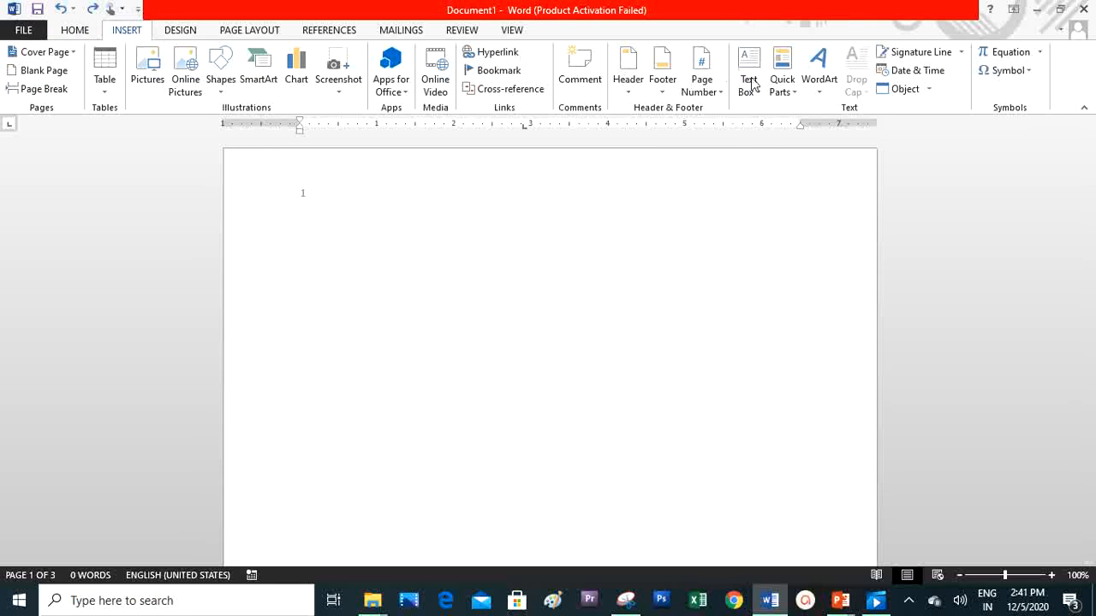
left_click(413, 295)
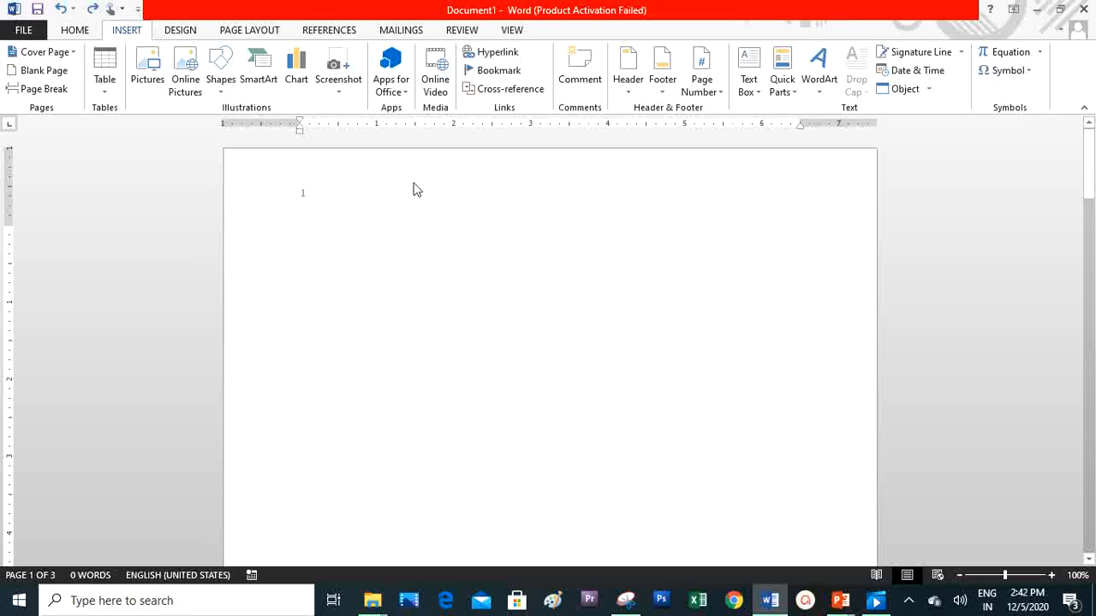
left_click(251, 33)
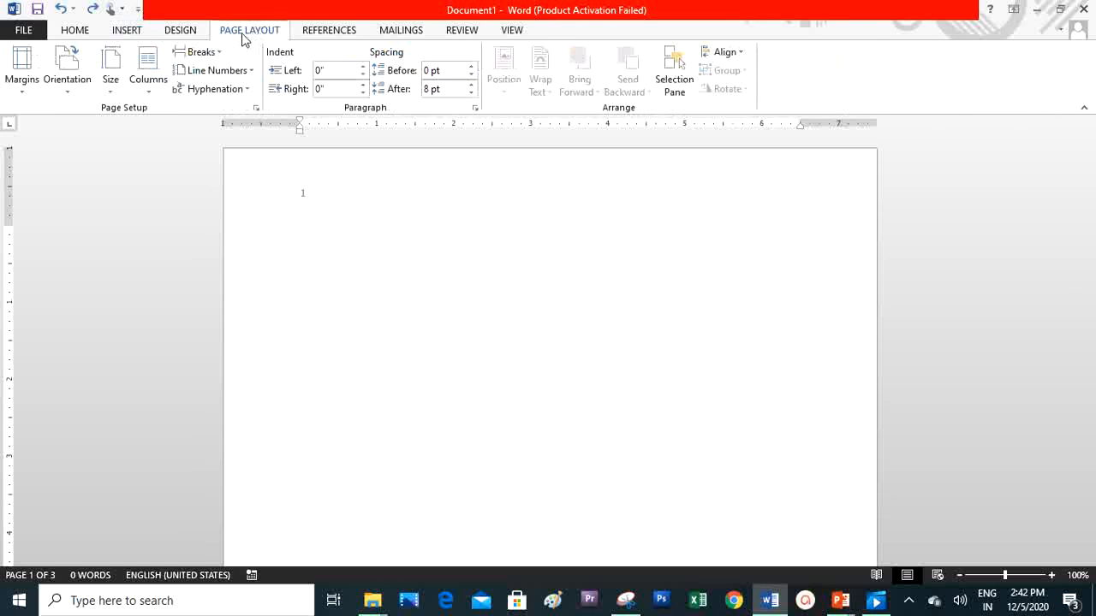
left_click(24, 86)
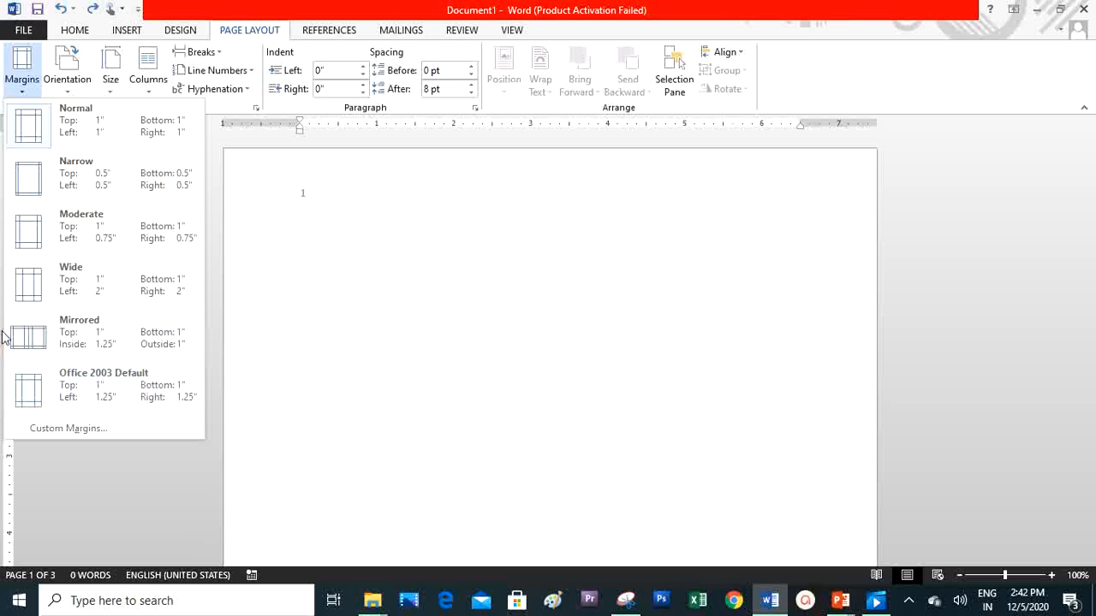
left_click(411, 273)
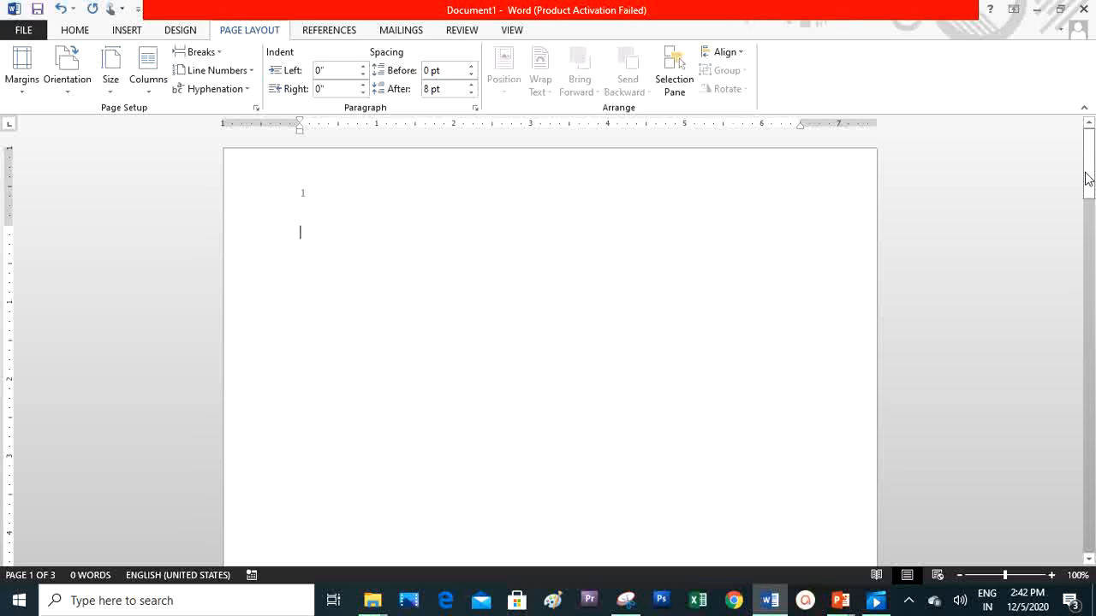
- Apply Narrow page margins and enter several short lines of sample text in the body
left_click(22, 72)
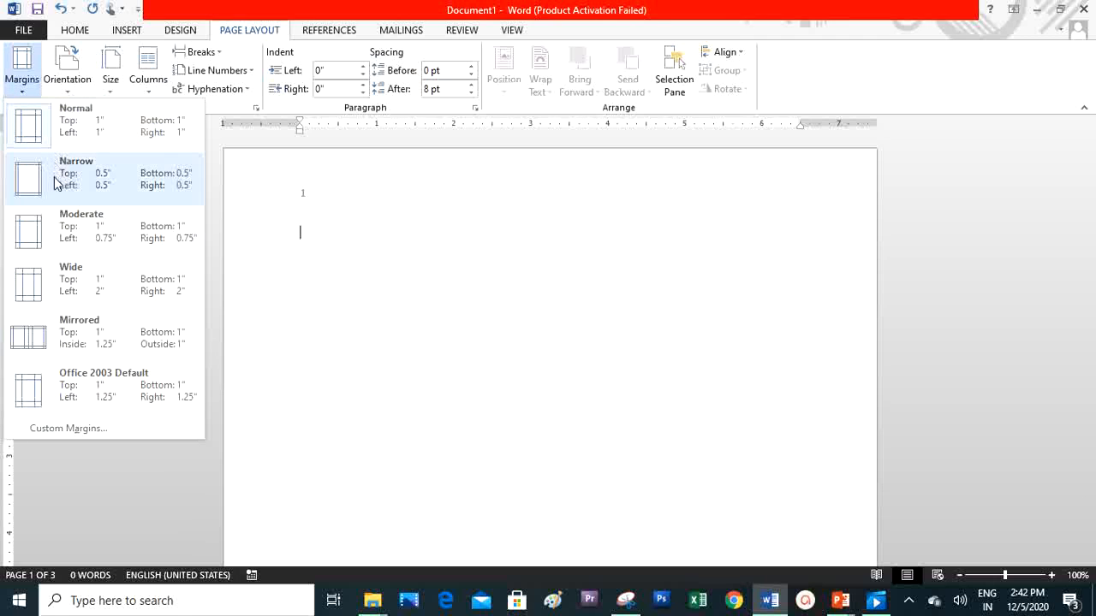
left_click(54, 183)
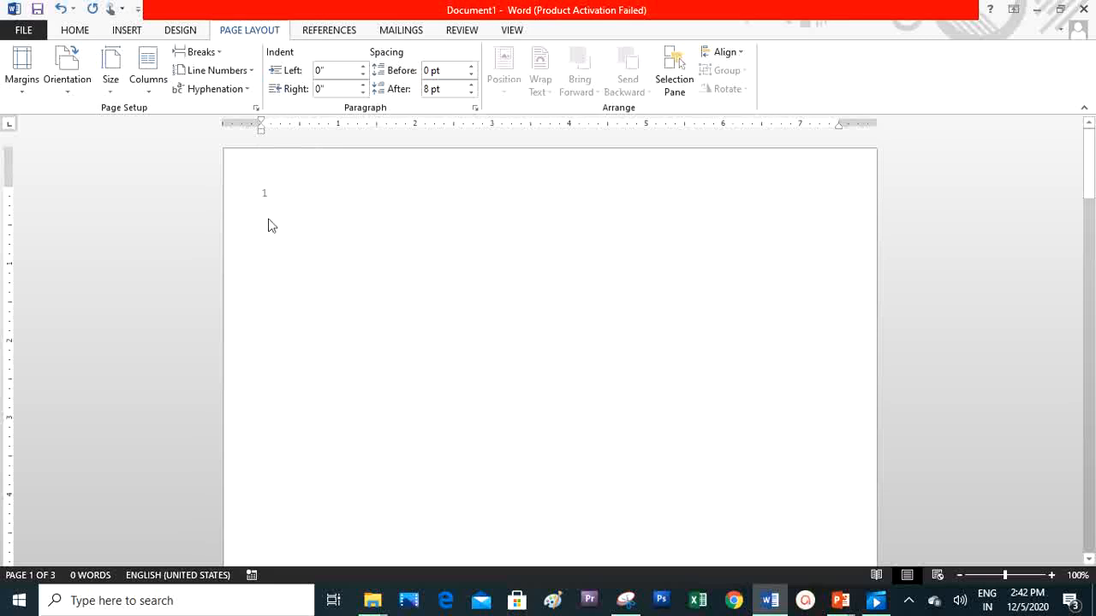
type("Fdgfdgfdg")
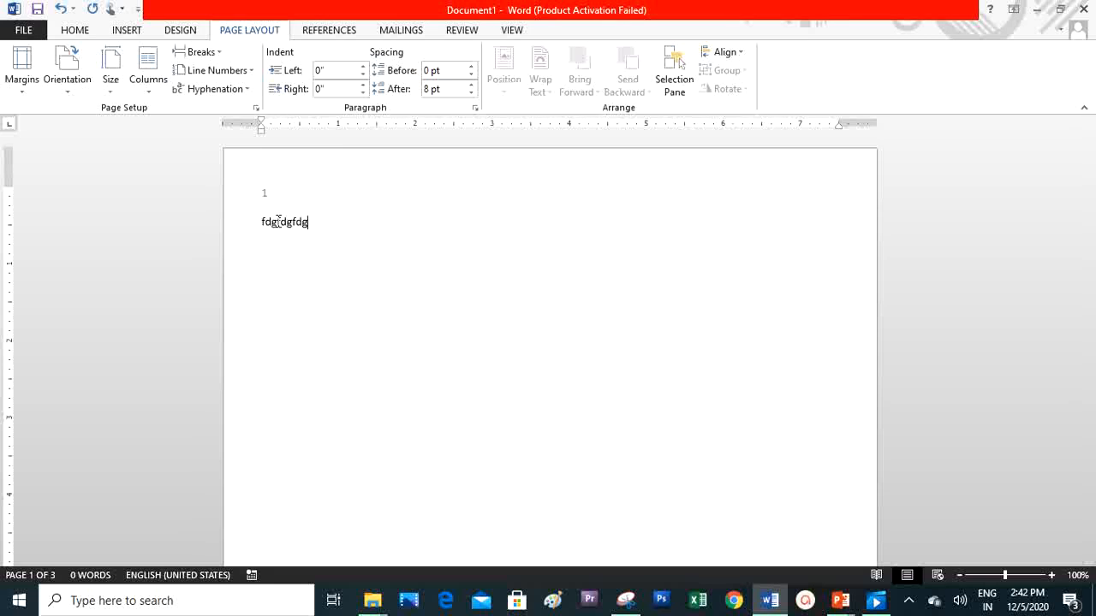
key("Return")
type("werjwe rjweklrjwe rjwelrjwe rwerj we rjwe  rwejr")
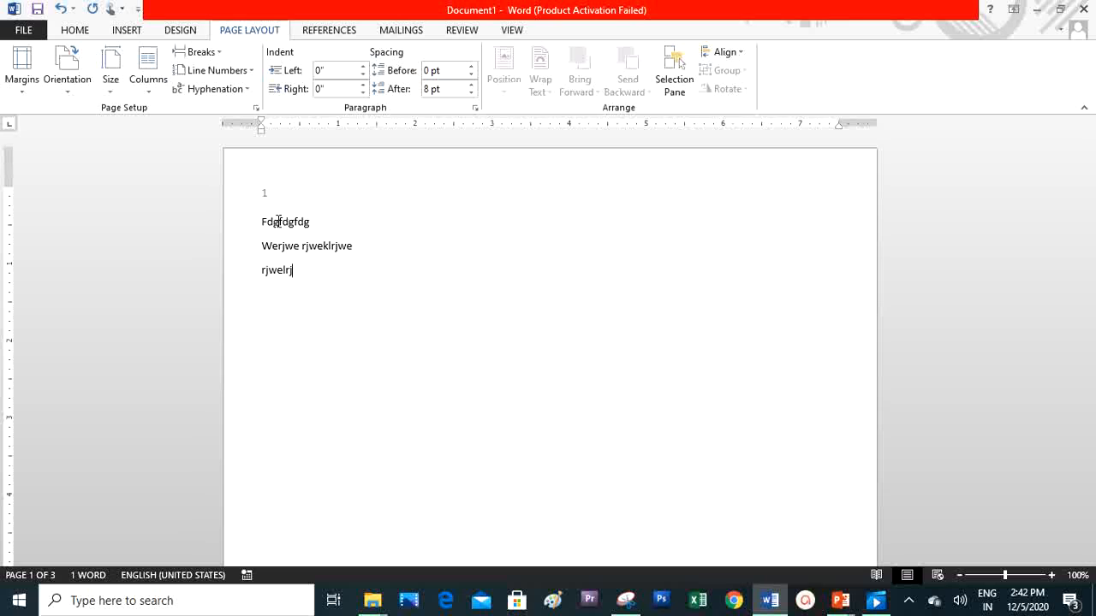
key("Return")
type("werjwe")
key("Return")
type("rjwe")
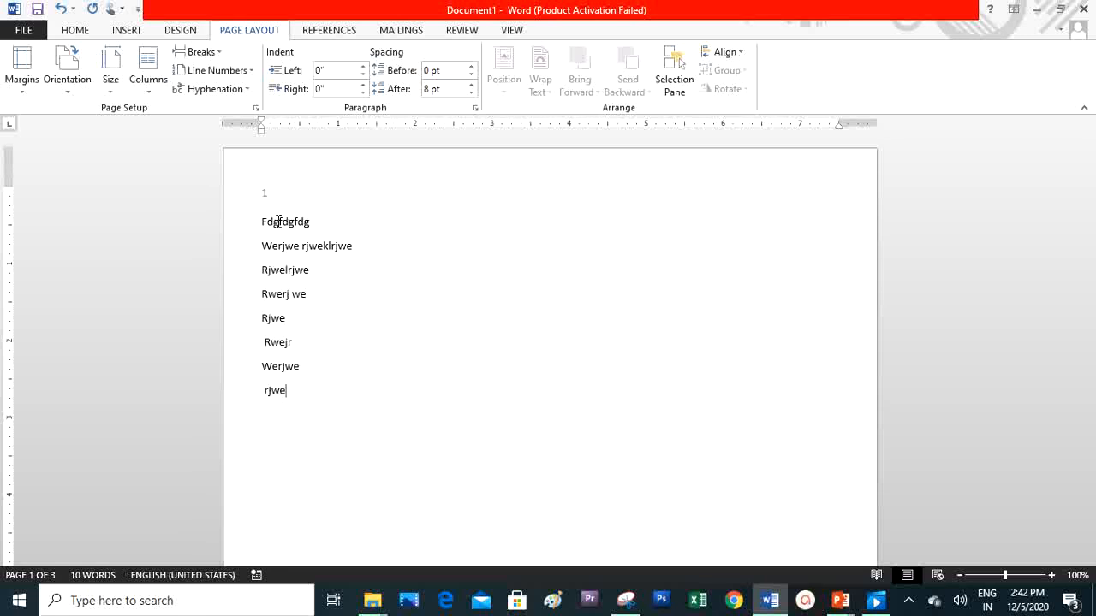
- Set the page margins back to Normal and look at the Portrait and Landscape orientation options
left_click(23, 85)
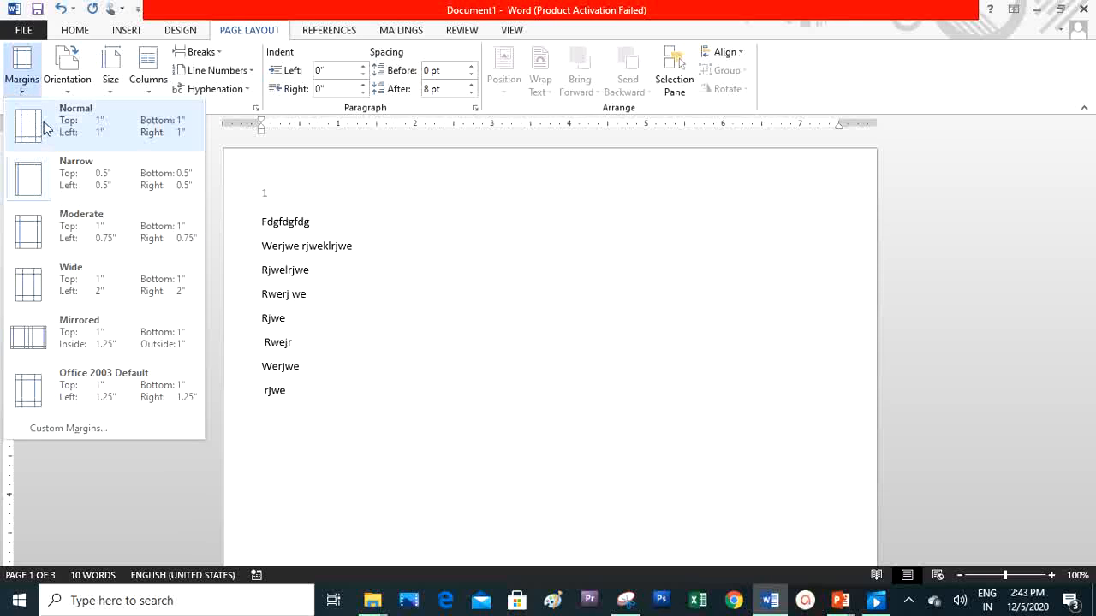
left_click(43, 121)
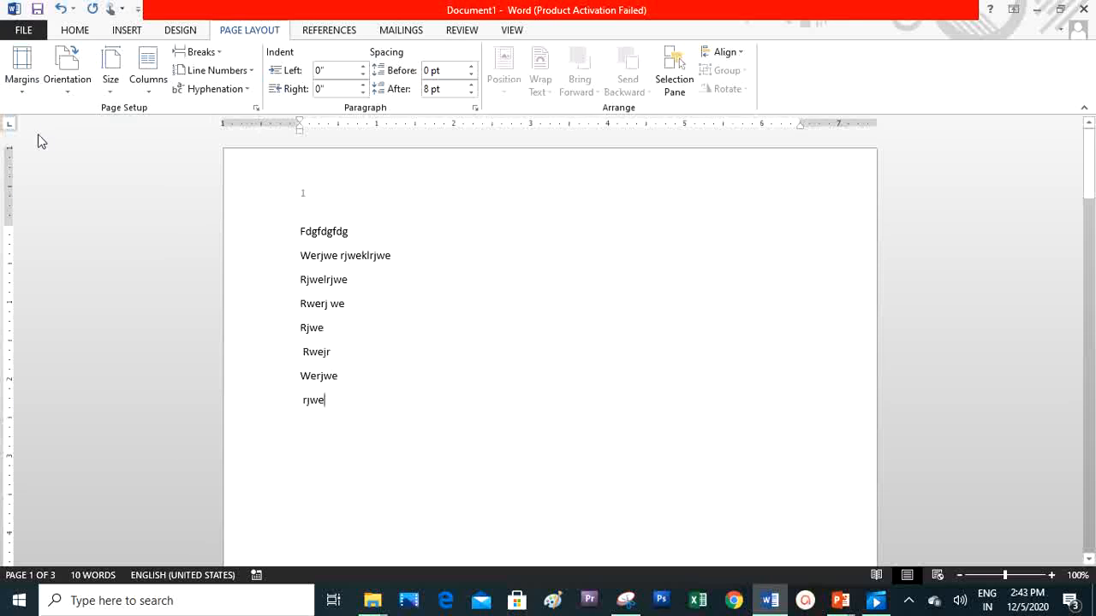
left_click(407, 307)
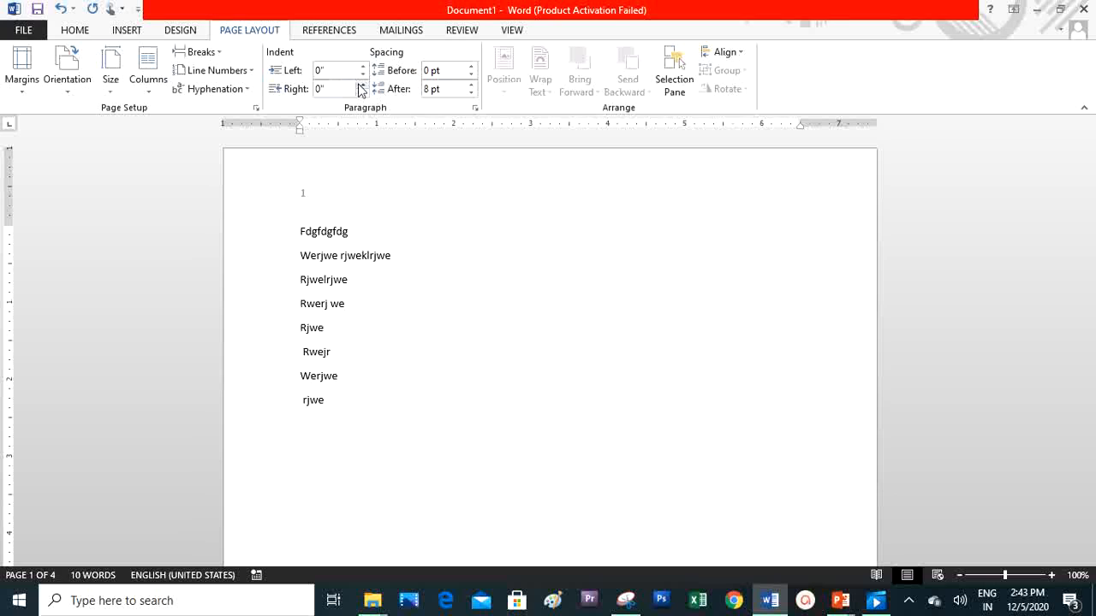
left_click(68, 86)
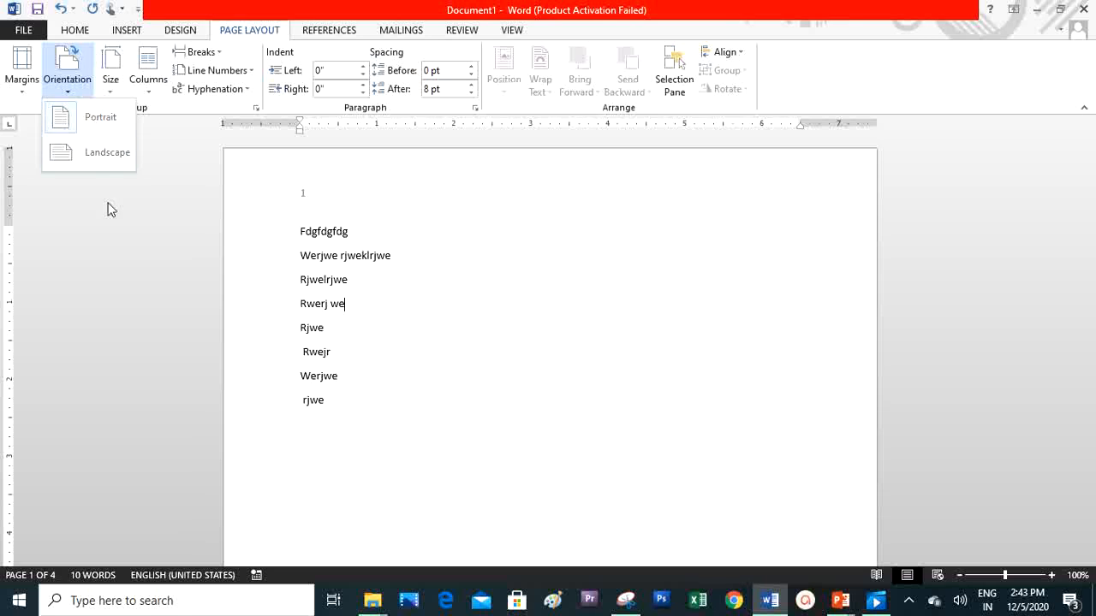
left_click(25, 93)
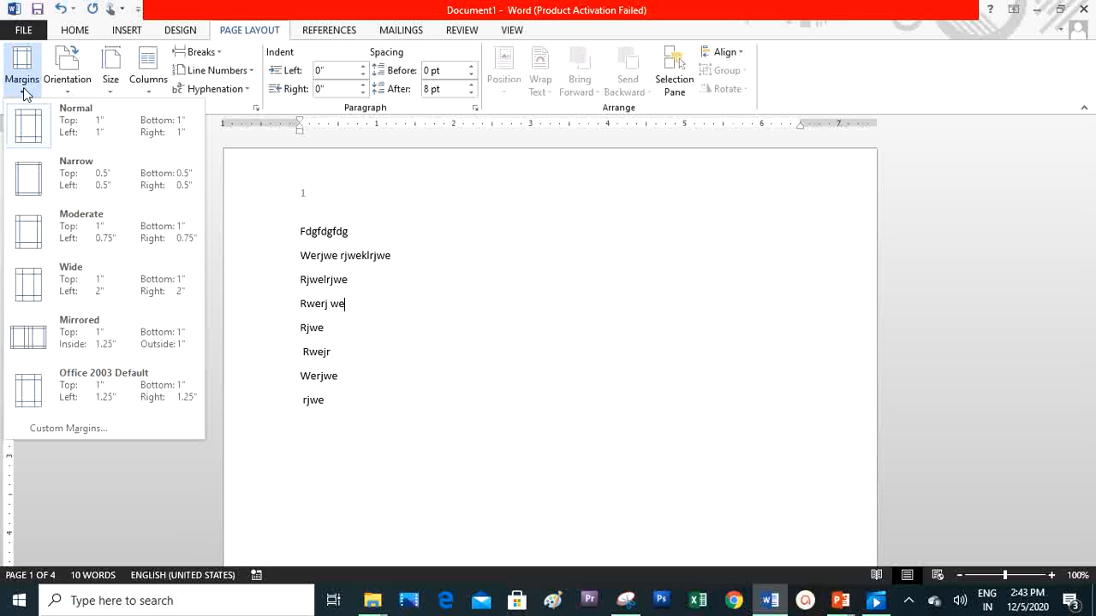
left_click(54, 132)
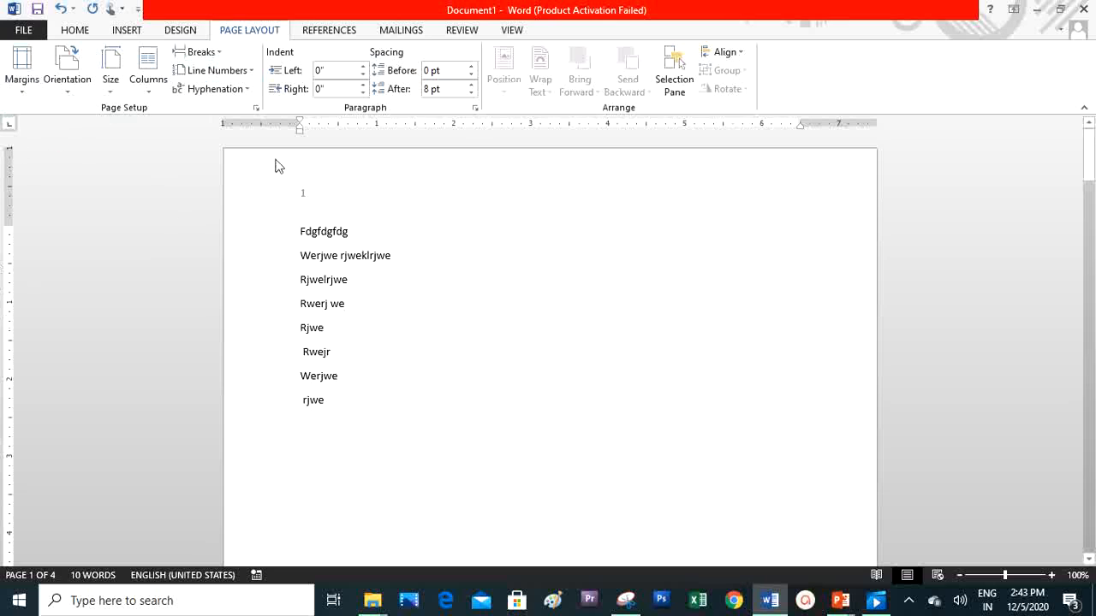
- Lay out the document in two columns and add short lines of sample text until it flows into the second column
left_click(149, 92)
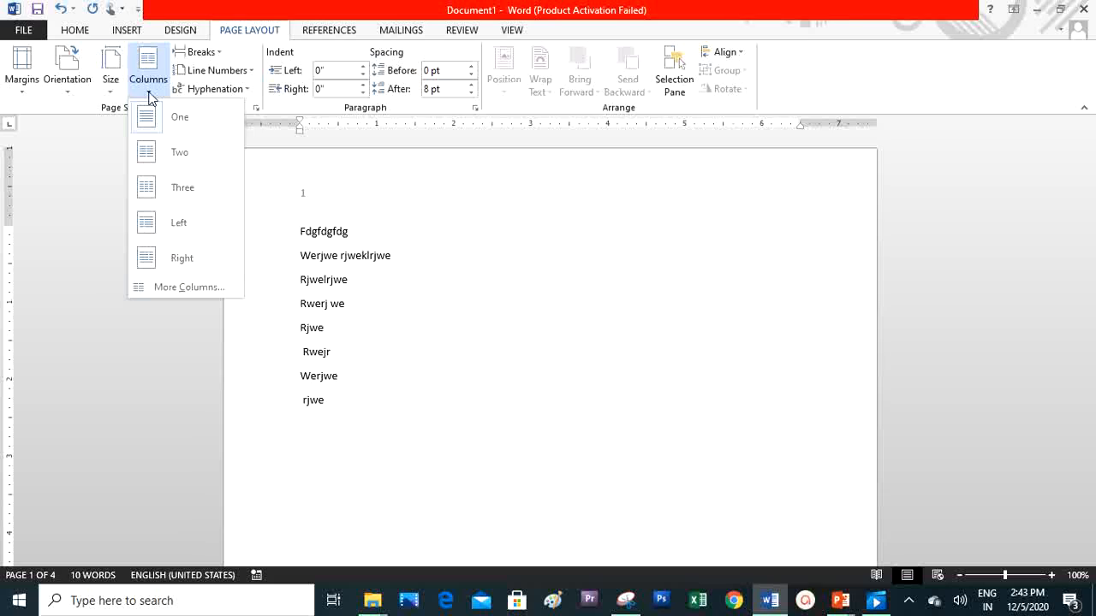
left_click(147, 153)
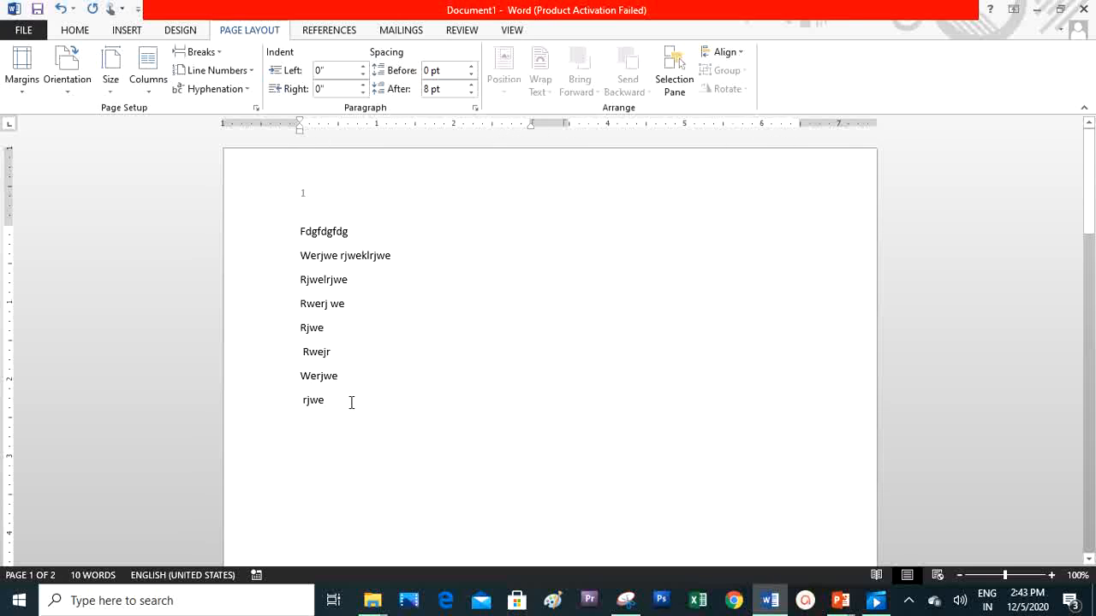
type("dfsdflsd f sdfj;sdlfj sdfj sd;flj  sdf;ljsd ;l")
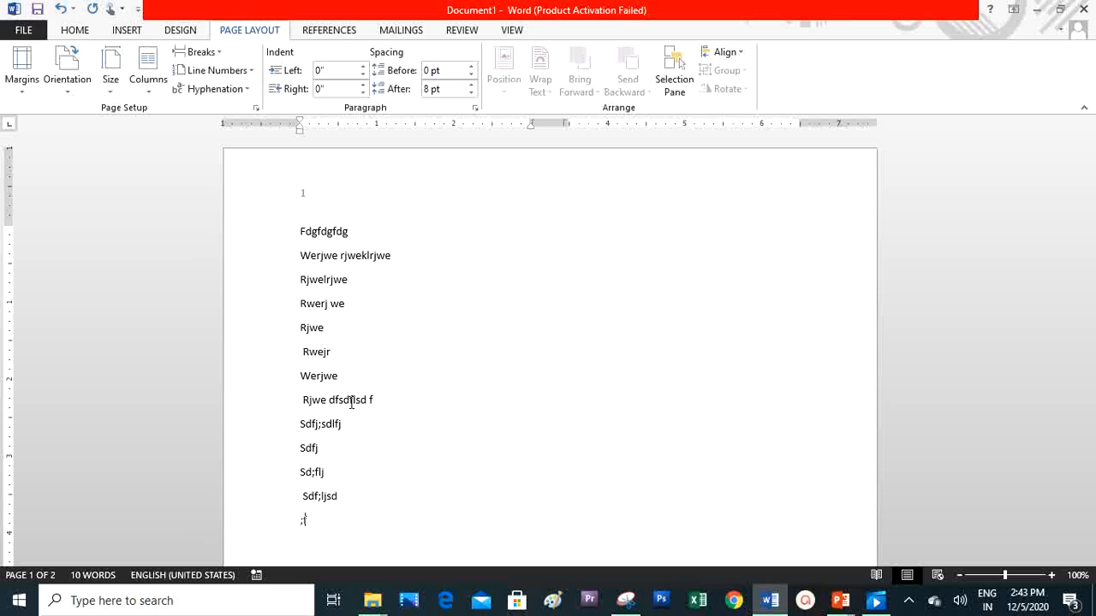
type("fjsd f;jsdlf ;sdlfj;l sdjf ;lsdfj sd fjlsd ;fjsd ;fjsd ;fljsd ;fl")
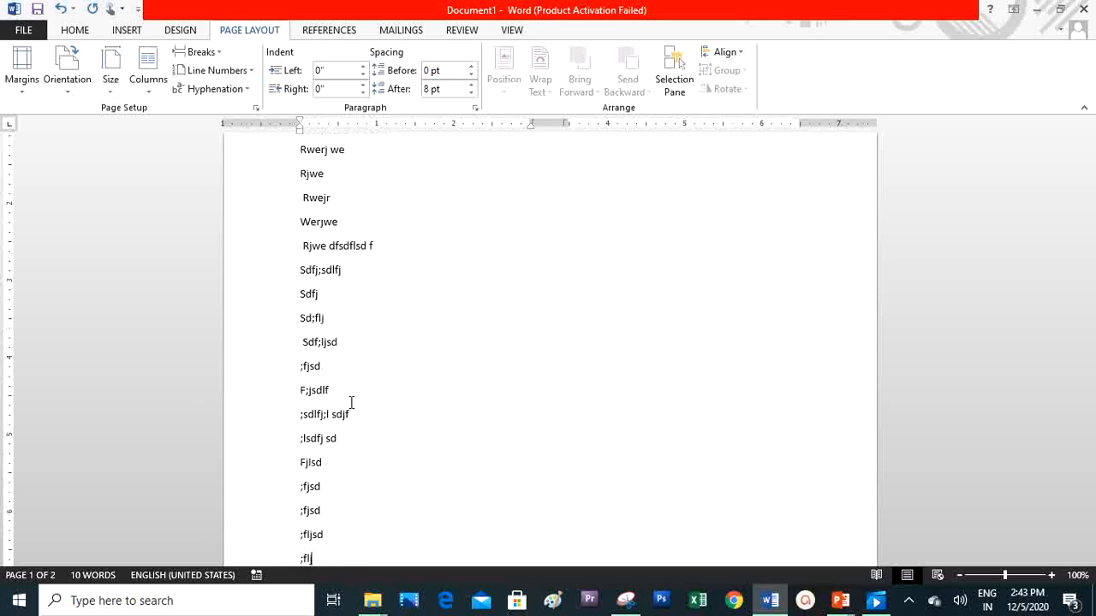
type("jsd f;jsd ;fjsd ;sdjf ;sdjf ;sdfj")
scroll(351, 402, "up", 3)
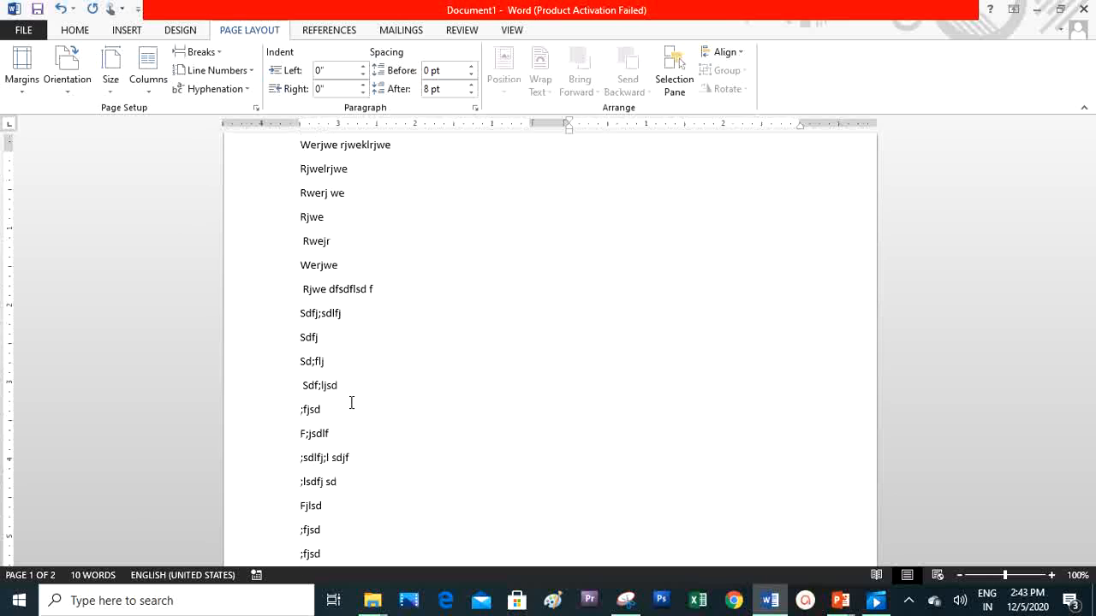
type("sdfjsd fjsdf sdjf sdfj sdfjsd fj sdfsd f;")
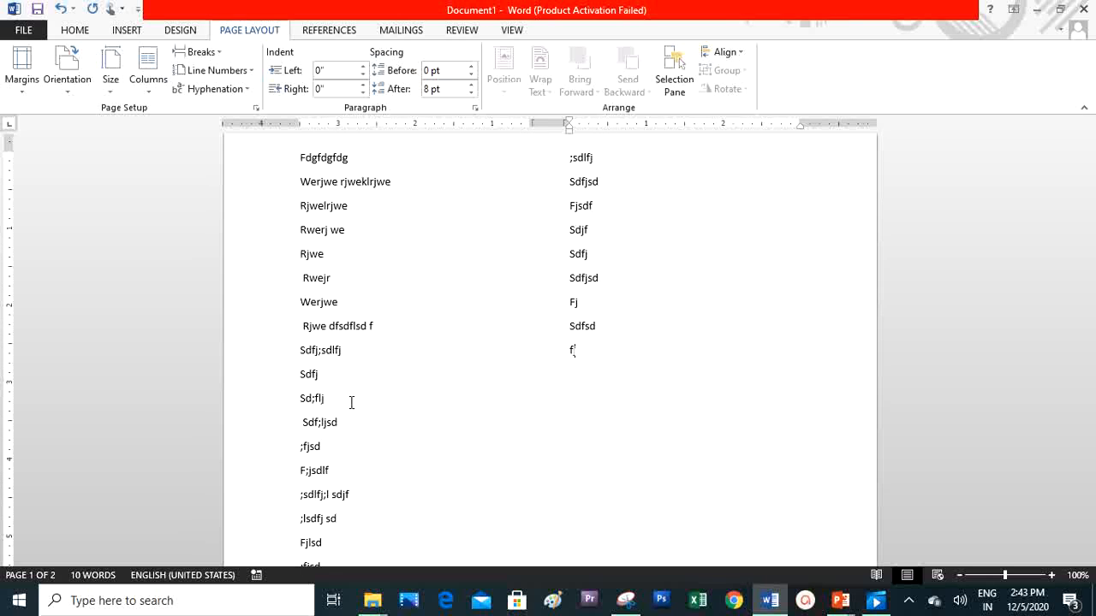
type("jsd fsdf d")
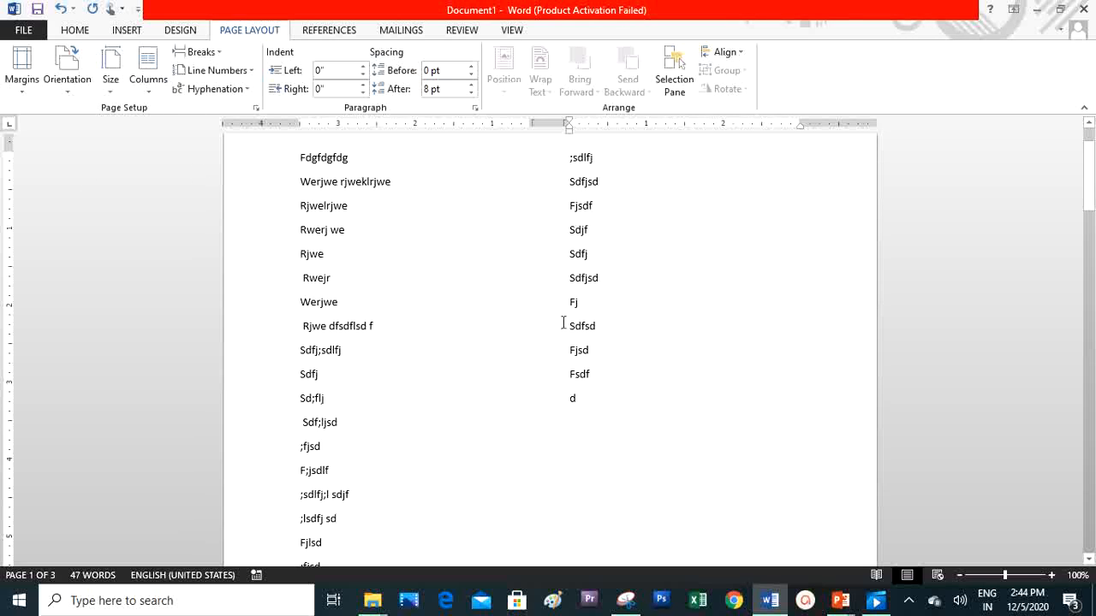
- Return the document to a single-column layout and check how the sample text flows across the pages
left_click_drag(1089, 171, 1089, 147)
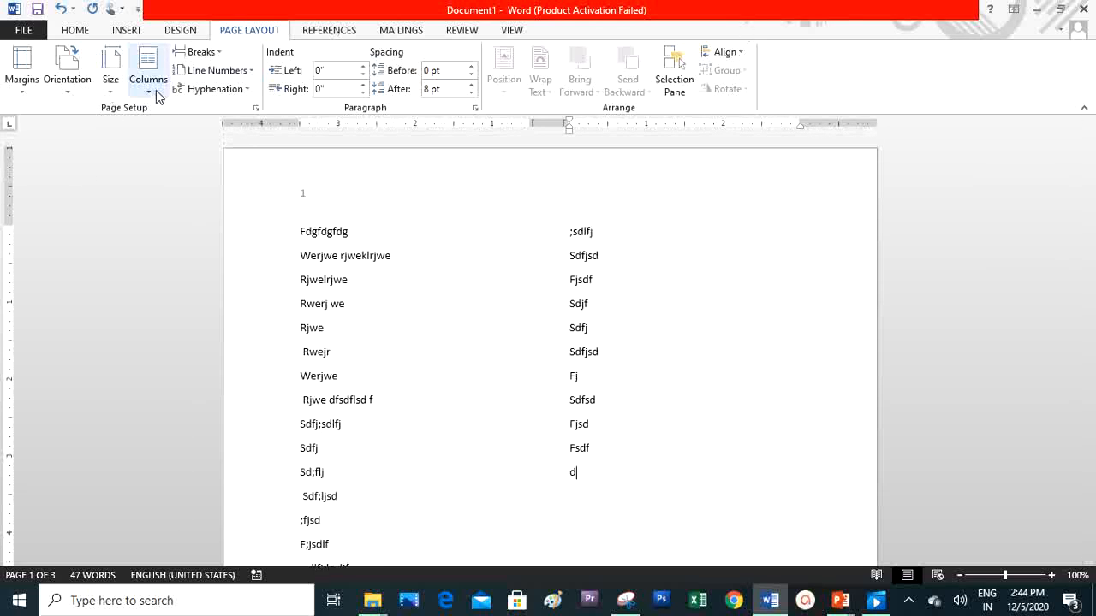
left_click(149, 84)
left_click(163, 120)
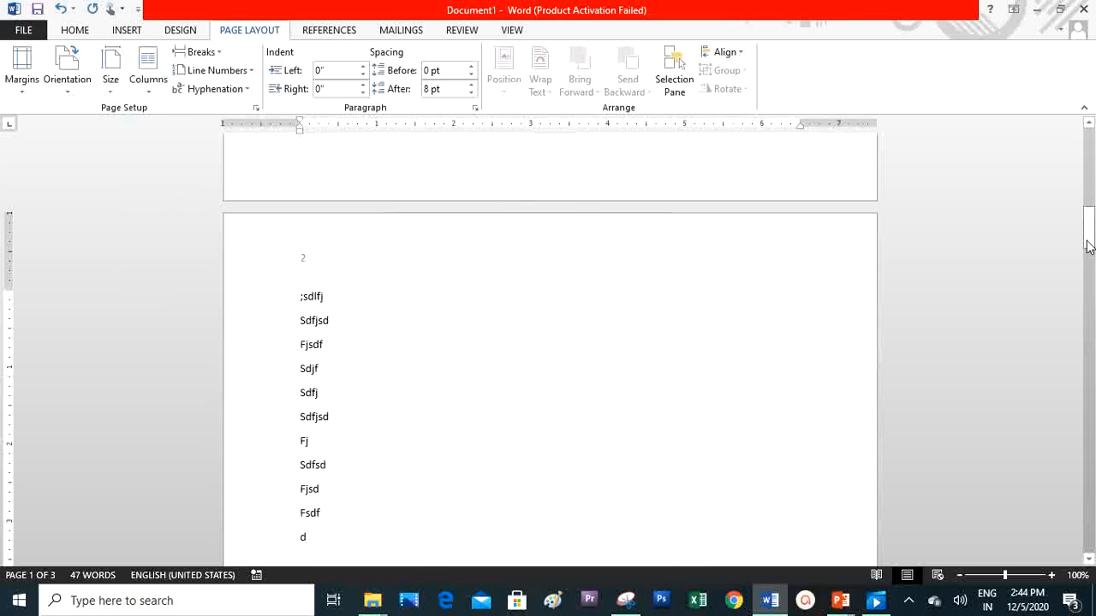
left_click_drag(1088, 239, 1088, 153)
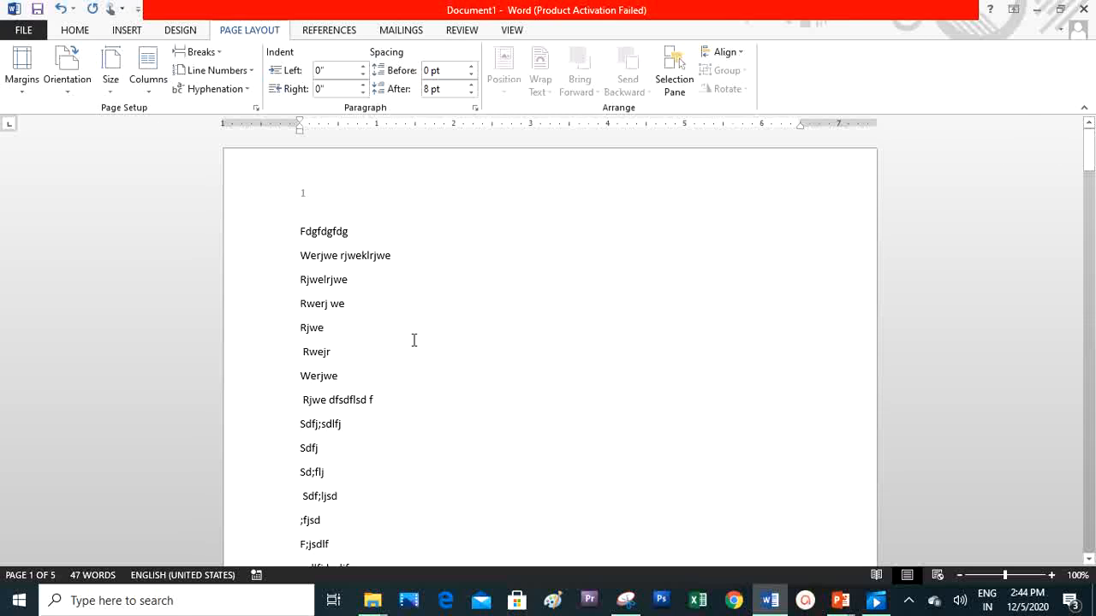
- Delete all body content from the document, keeping only the page number in the header
key("ctrl+a")
key("Delete")
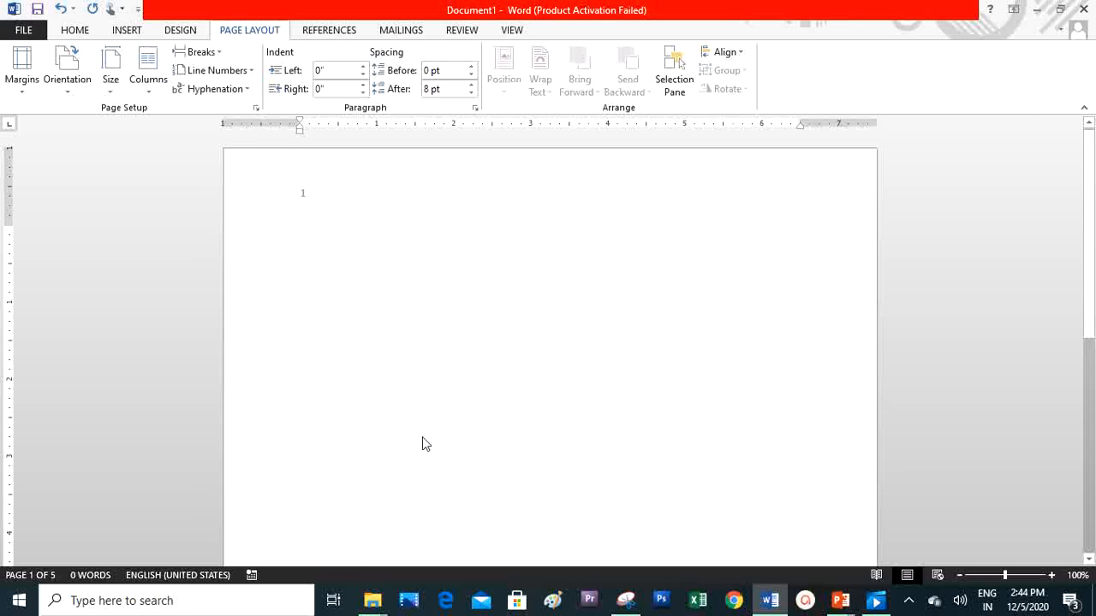
scroll(1089, 228, "down", 2)
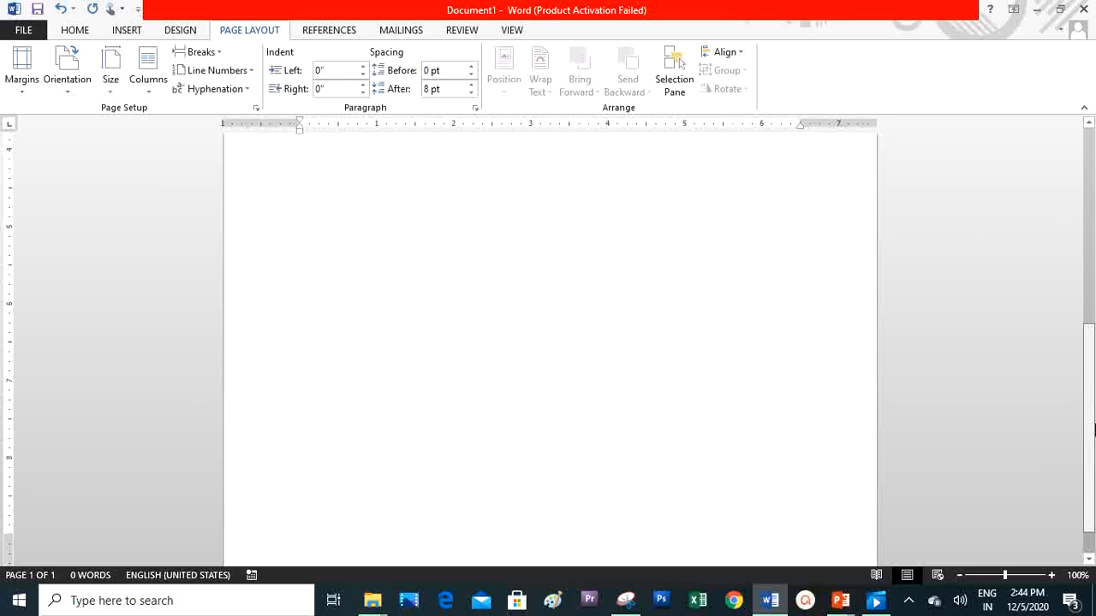
scroll(374, 262, "up", 1)
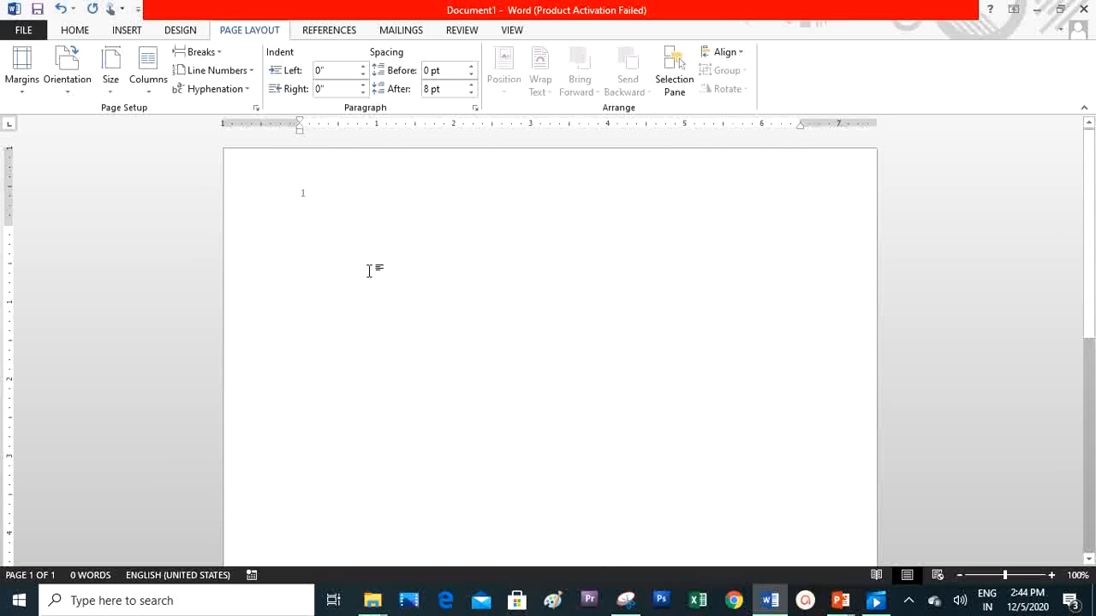
- Enter the heading "Tables" at the start of the empty page and enlarge its font by twelve size increments
type("Tables")
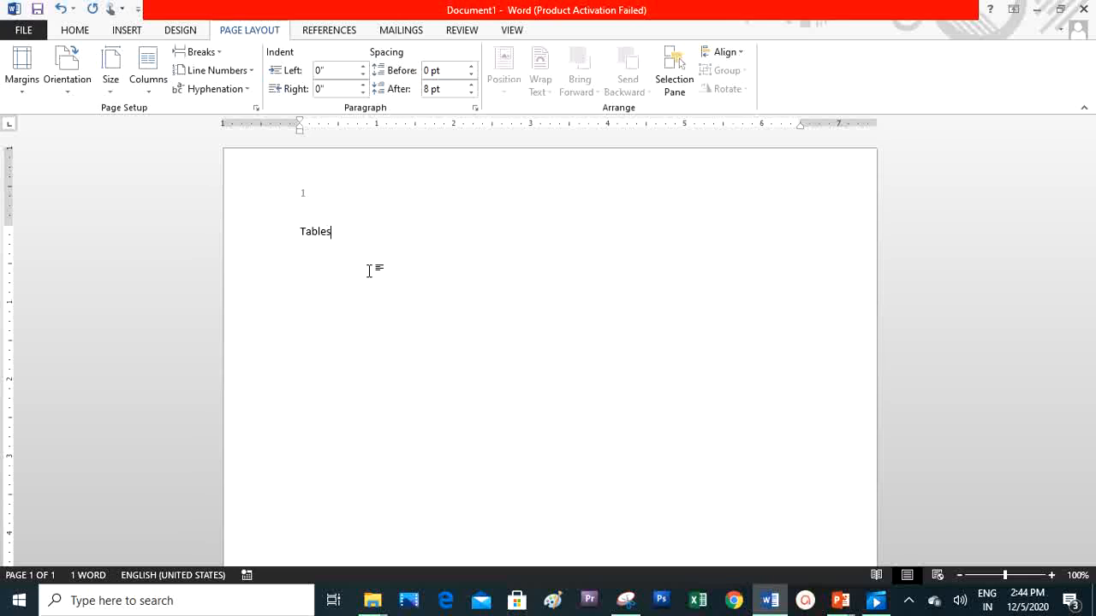
key("shift+Home")
key("ctrl+shift+period")
key("ctrl+shift+period")
key("ctrl+shift+period")
key("ctrl+shift+period")
key("ctrl+shift+period")
key("ctrl+shift+period")
key("ctrl+shift+period")
key("ctrl+shift+period")
key("ctrl+shift+period")
key("ctrl+shift+period")
key("ctrl+shift+period")
key("ctrl+shift+period")
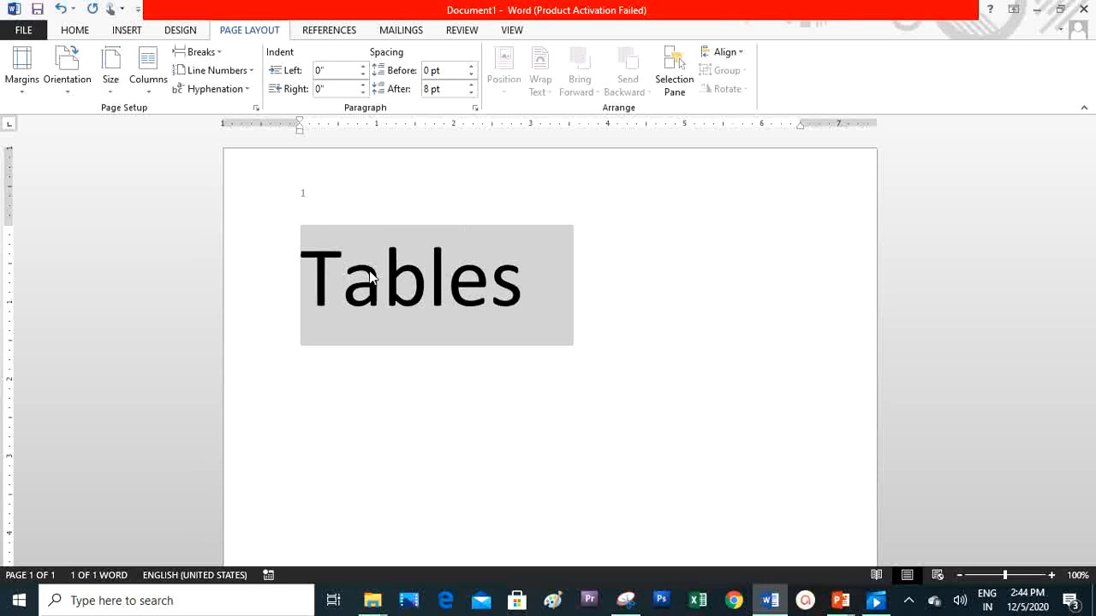
left_click(465, 315)
left_click(565, 283)
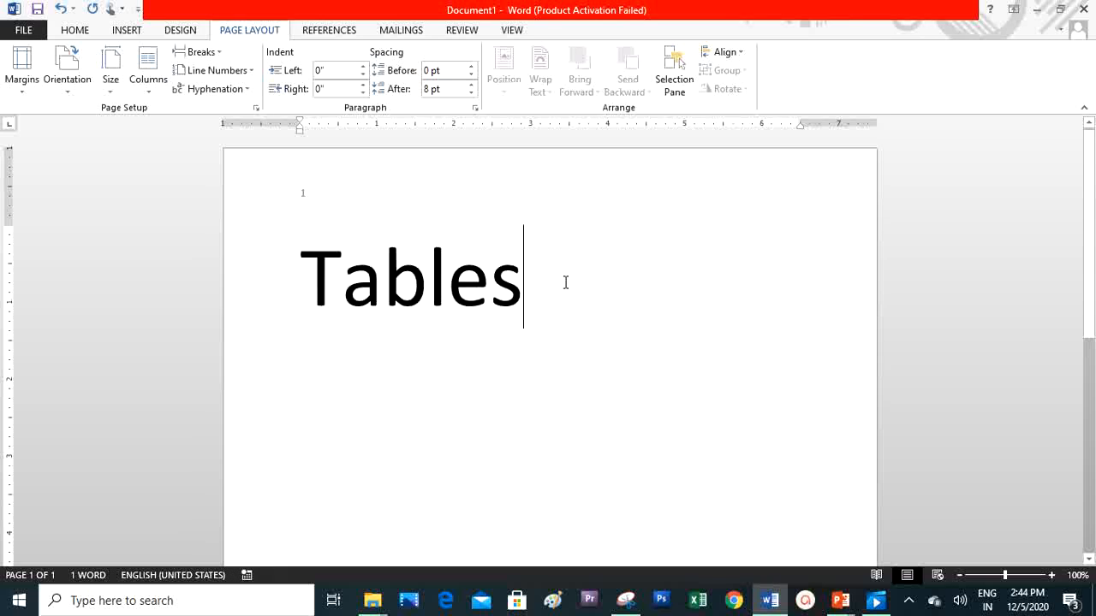
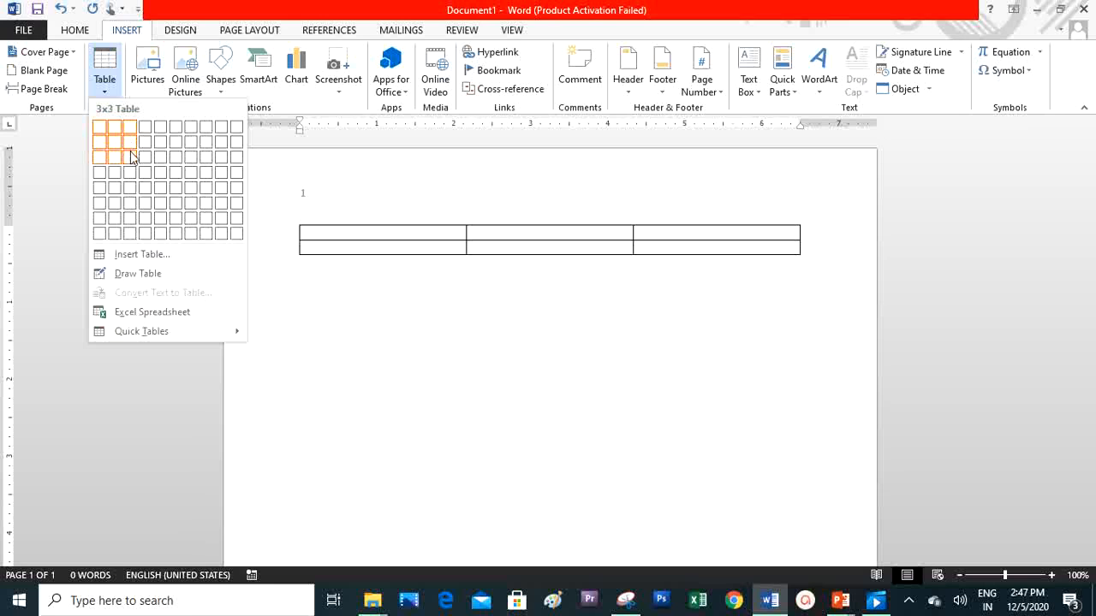
- Insert a 3x3 table and fill its first row with the headings Name, Subject and Marks
left_click(131, 161)
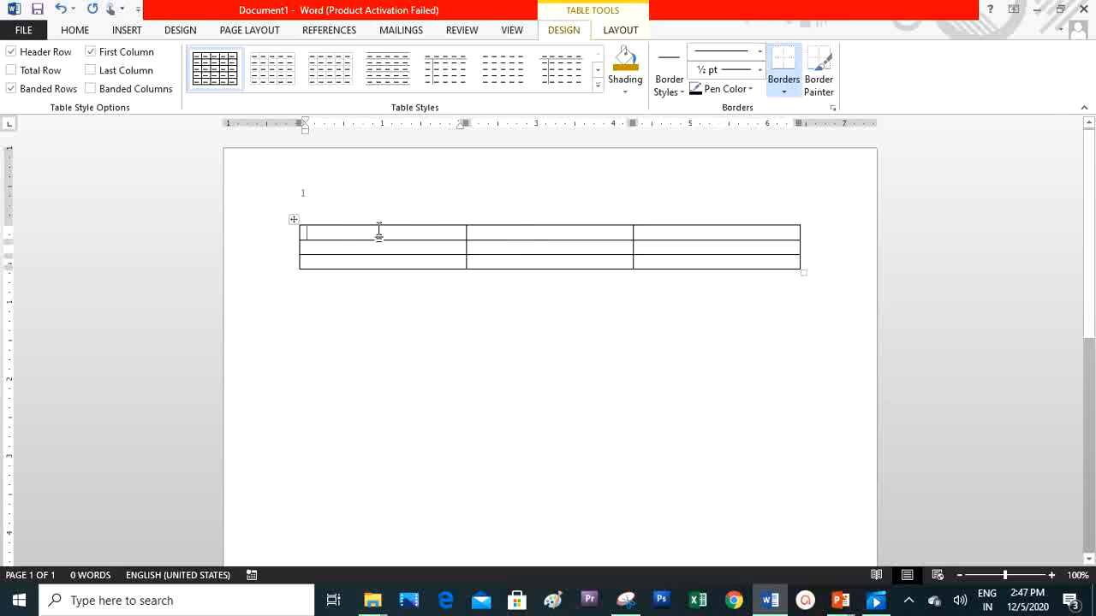
type("Nma")
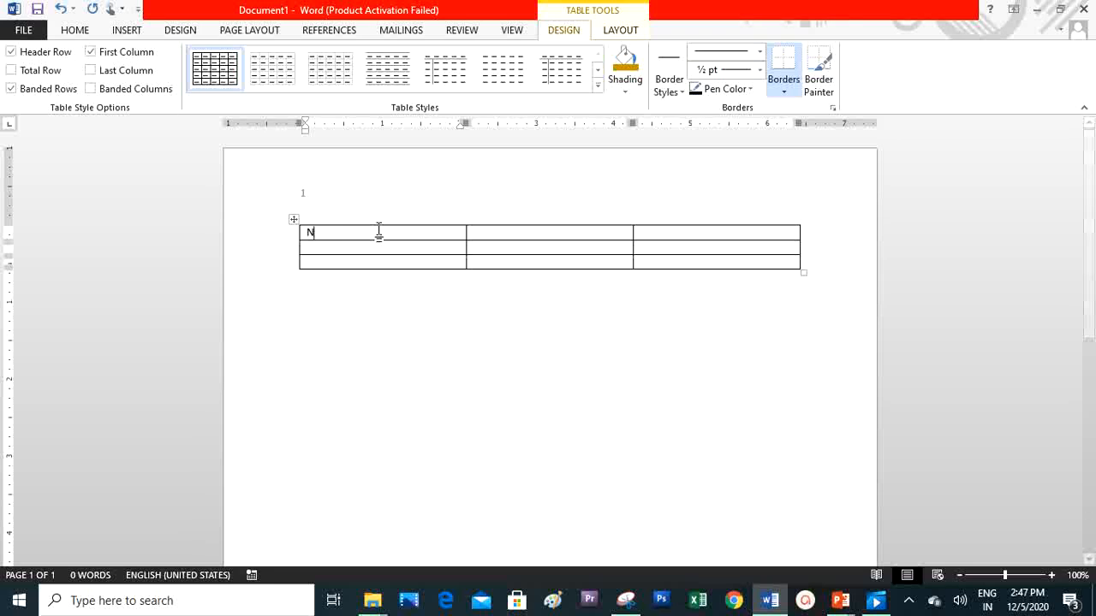
key("BackSpace")
key("BackSpace")
type("ame")
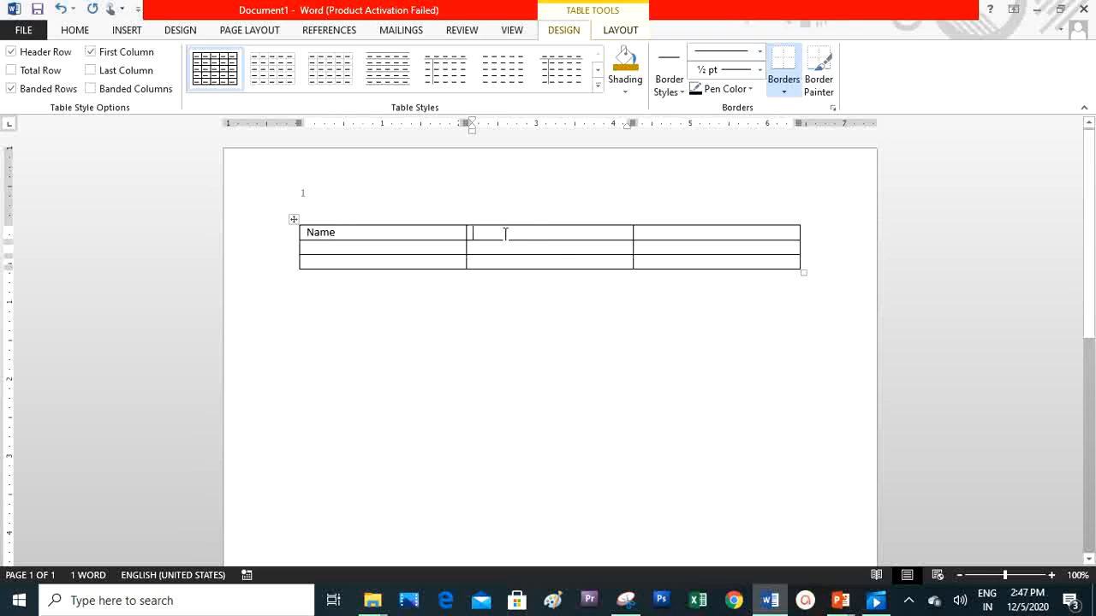
left_click(650, 232)
left_click(500, 230)
type("Sub")
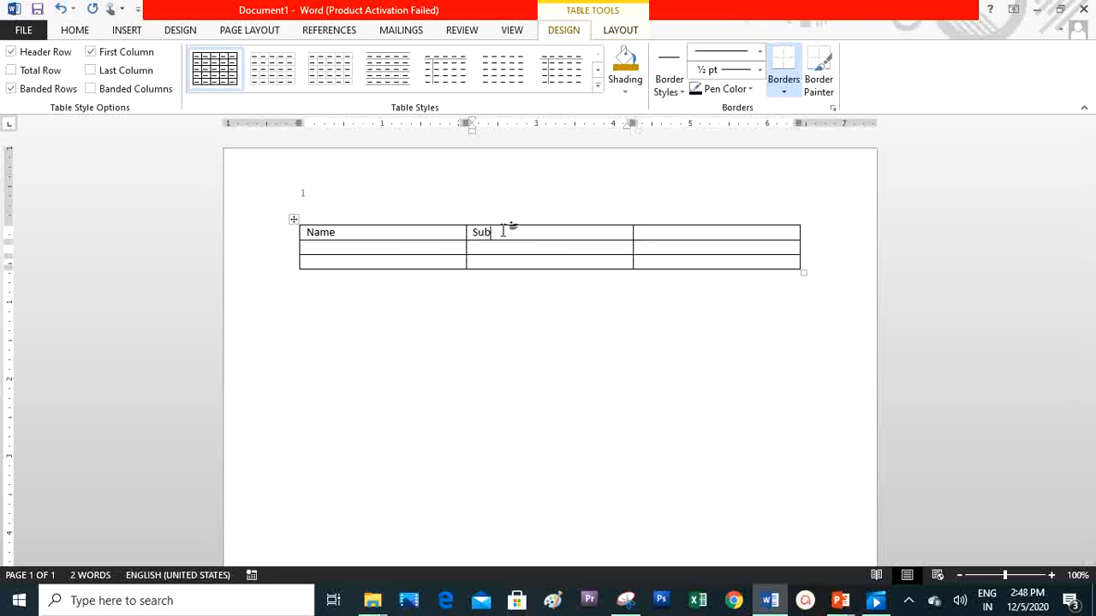
type("ject")
key("Tab")
type("Mar")
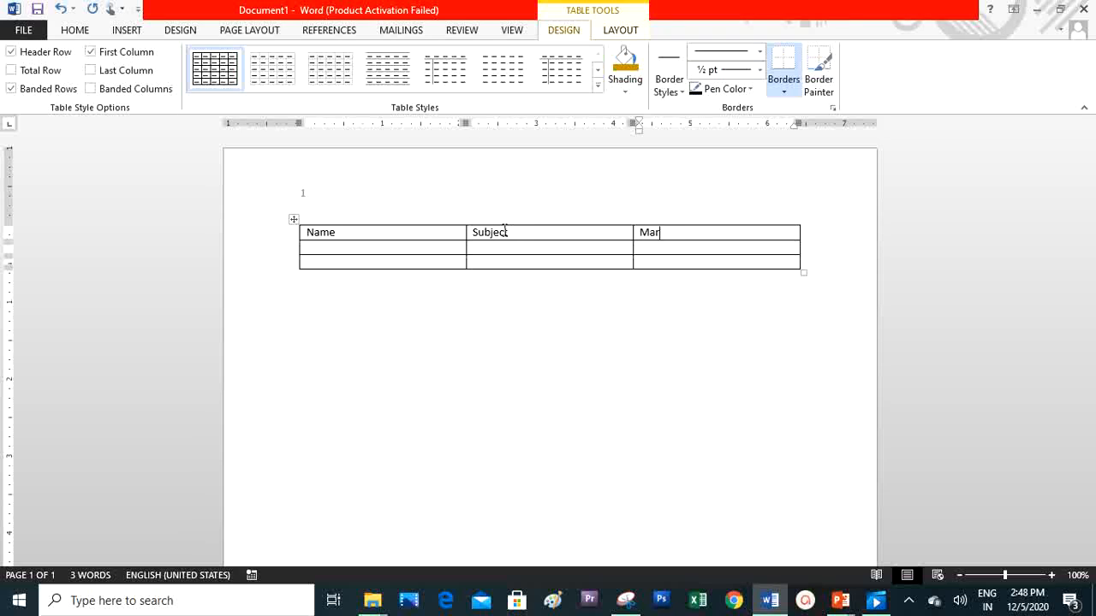
type("ks")
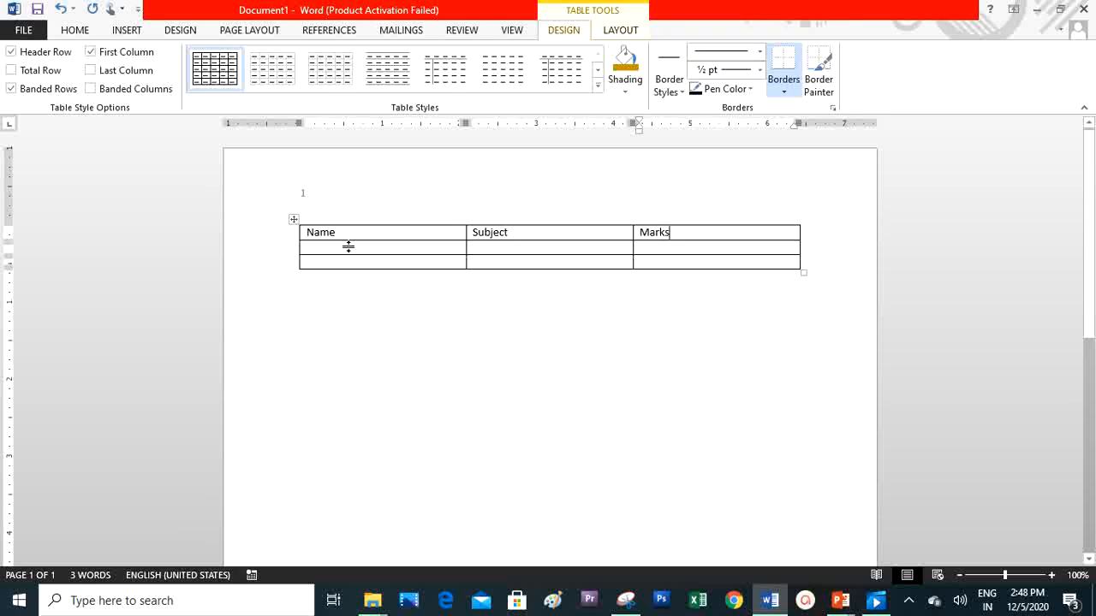
- Fill the table's second row with the first student's name, the subject Physics and the marks 90
left_click(348, 246)
type("S")
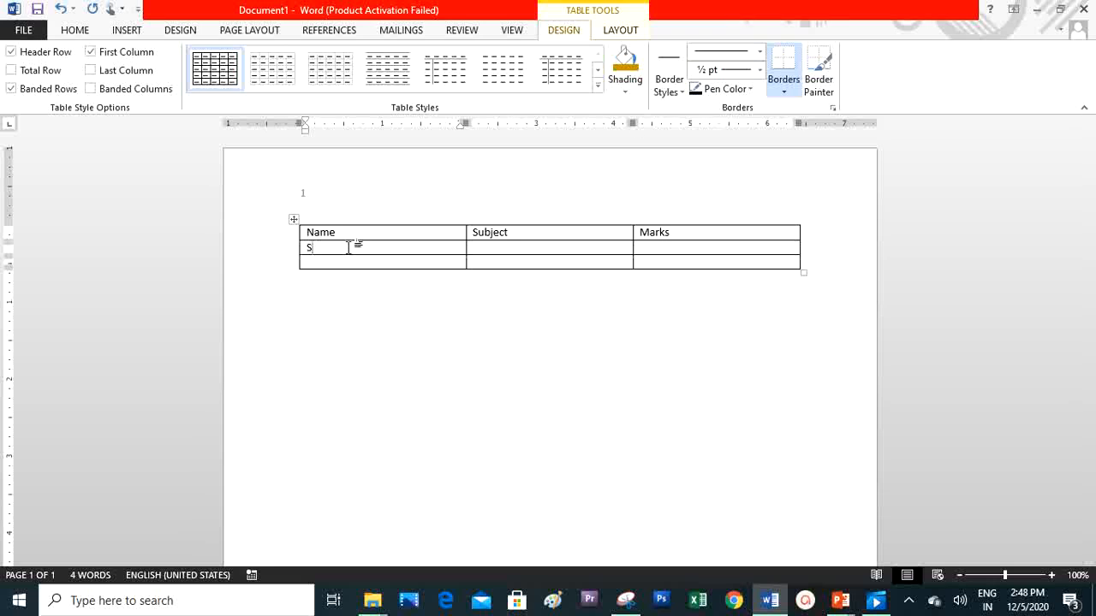
type("iahnawaz")
key("Tab")
type("Physi")
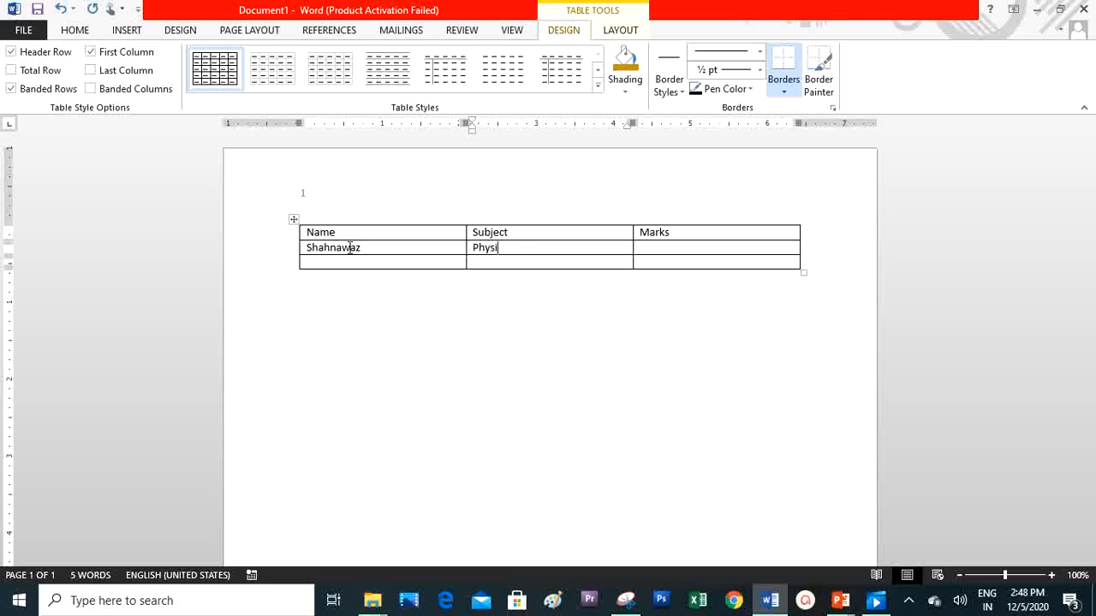
type("cs")
key("Tab")
type("90")
- Fill the table's third row with the second student's name, the subject Chemistry and the marks 80
key("Tab")
type("Ali")
key("Tab")
type("Chmei")
key("BackSpace")
key("BackSpace")
key("BackSpace")
type("emisry")
key("BackSpace")
key("BackSpace")
type("try")
key("Tab")
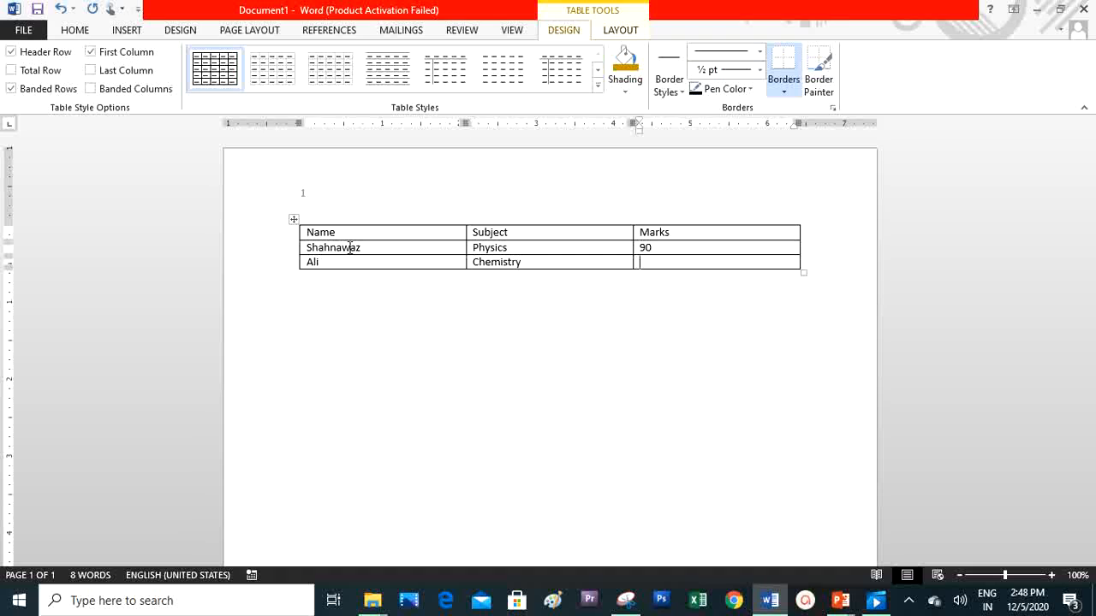
type("80")
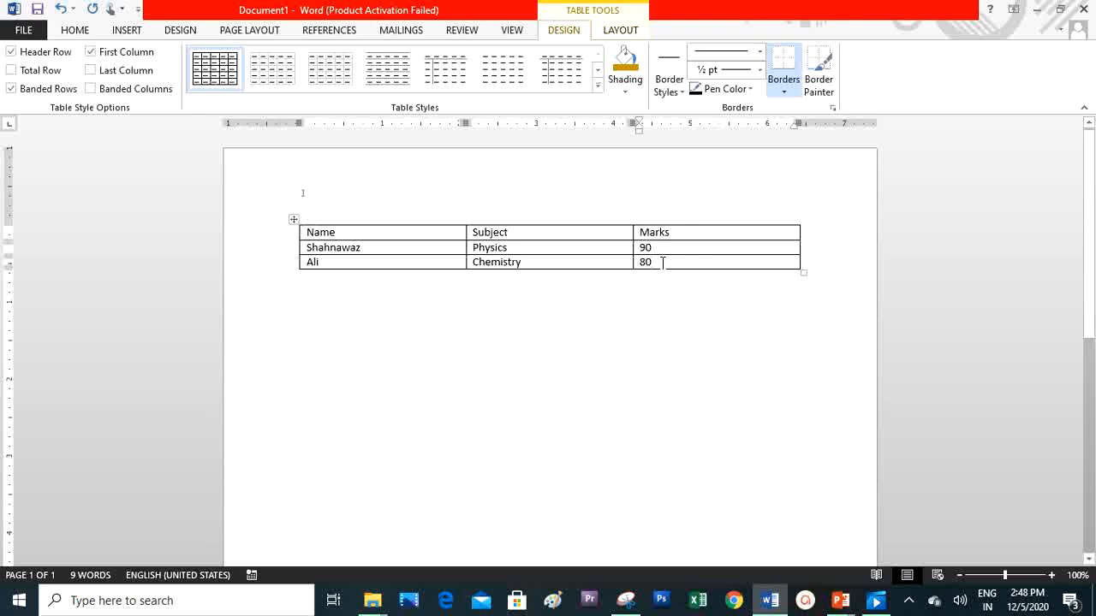
- Insert an empty row below the Chemistry row at the end of the table
left_click(589, 247)
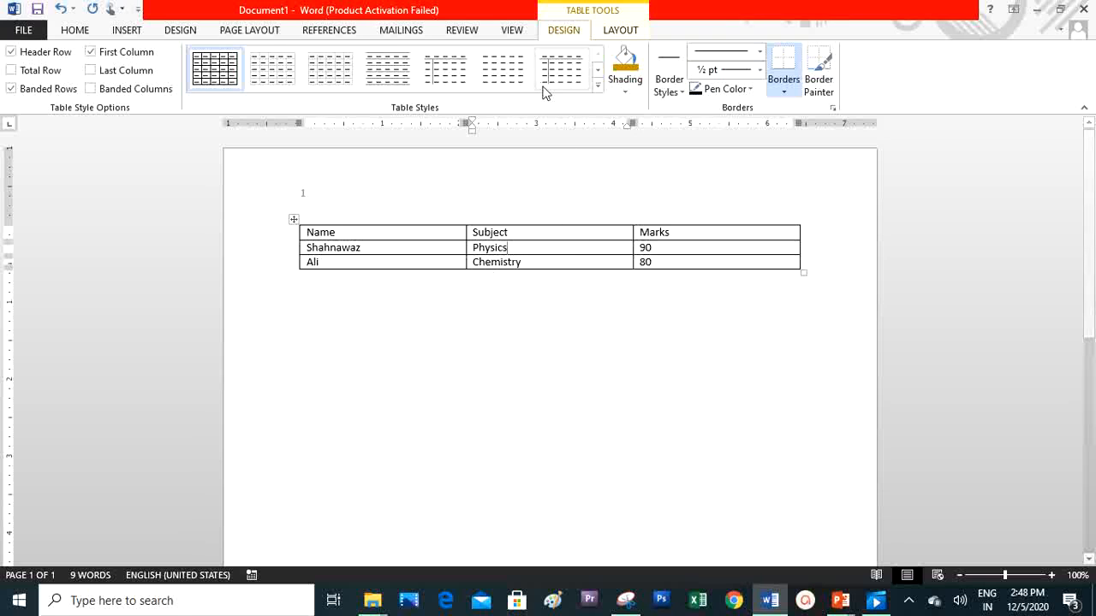
left_click(622, 31)
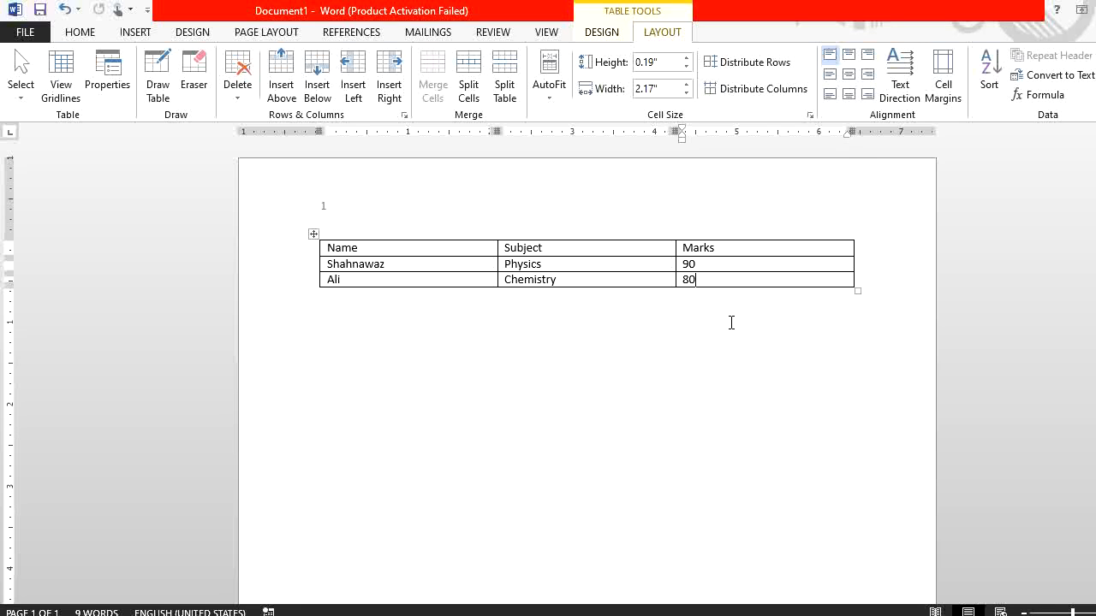
left_click(561, 279)
left_click(448, 279)
left_click(581, 280)
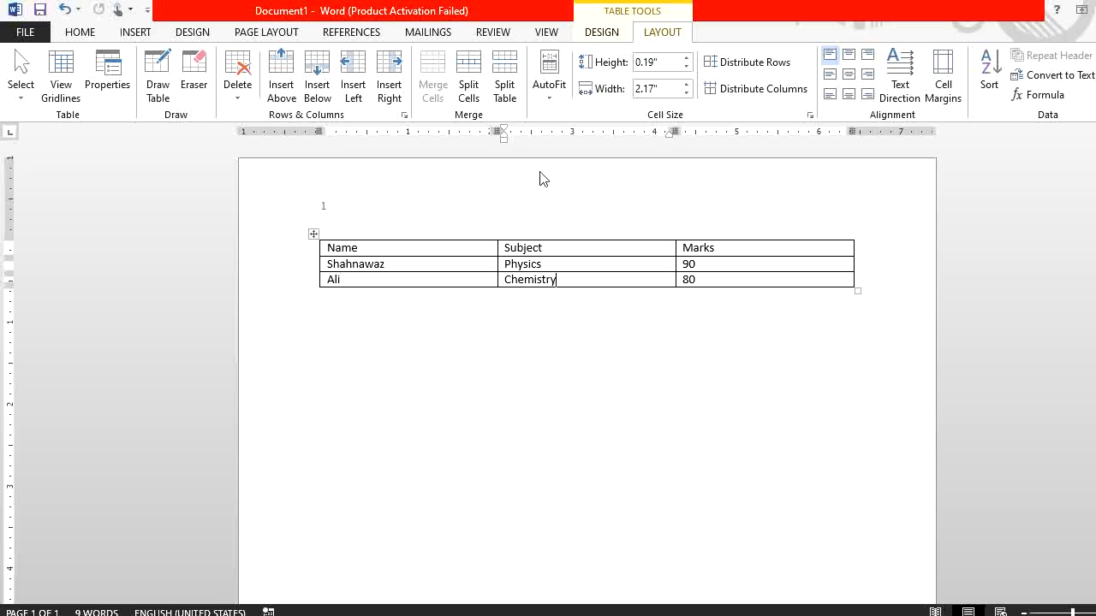
left_click(321, 94)
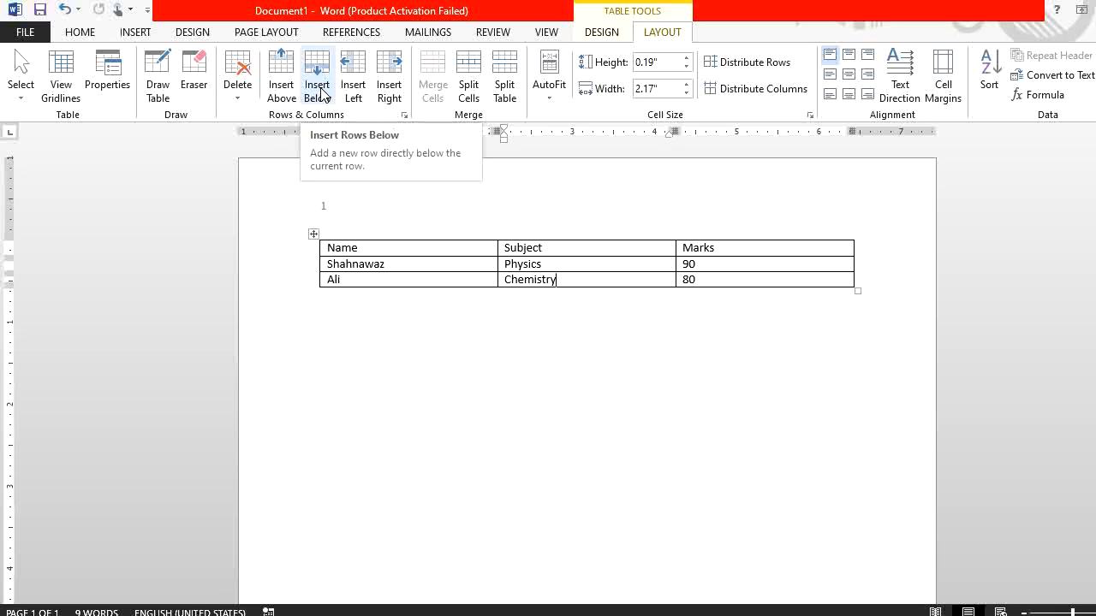
left_click(322, 94)
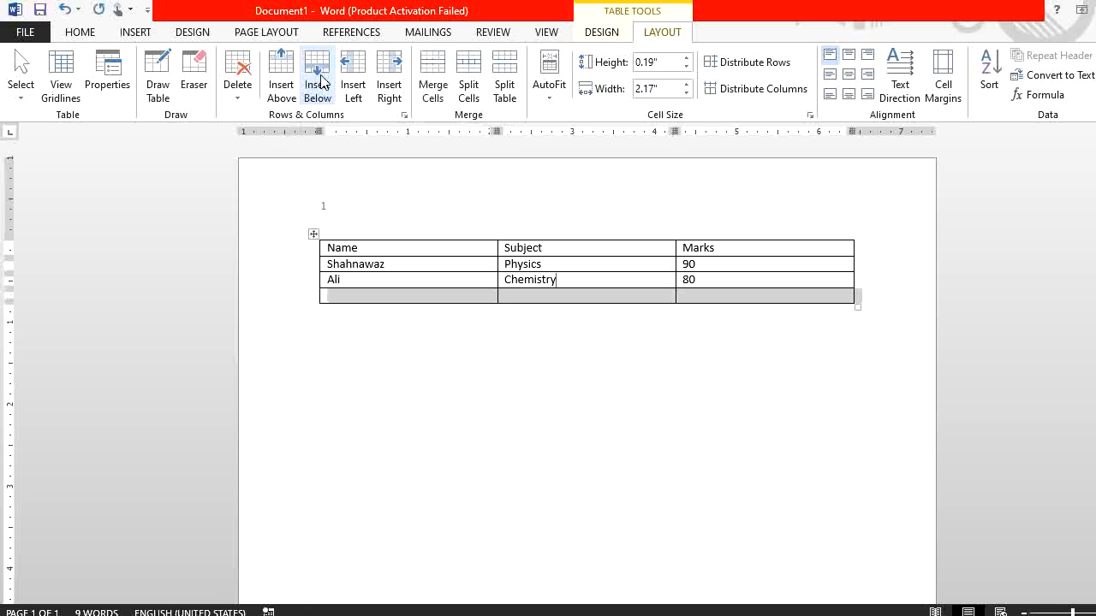
- Fill the new fourth row with a third student's name, the subject Sindhi and the marks 60
left_click(524, 302)
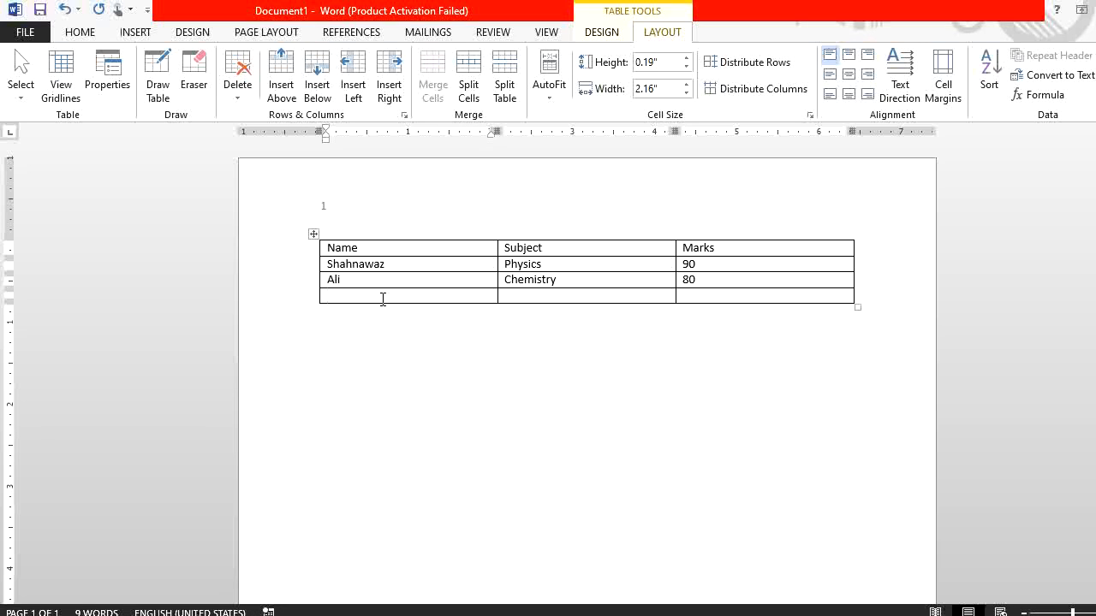
type("Ahmed")
key("Tab")
type("Sindhi")
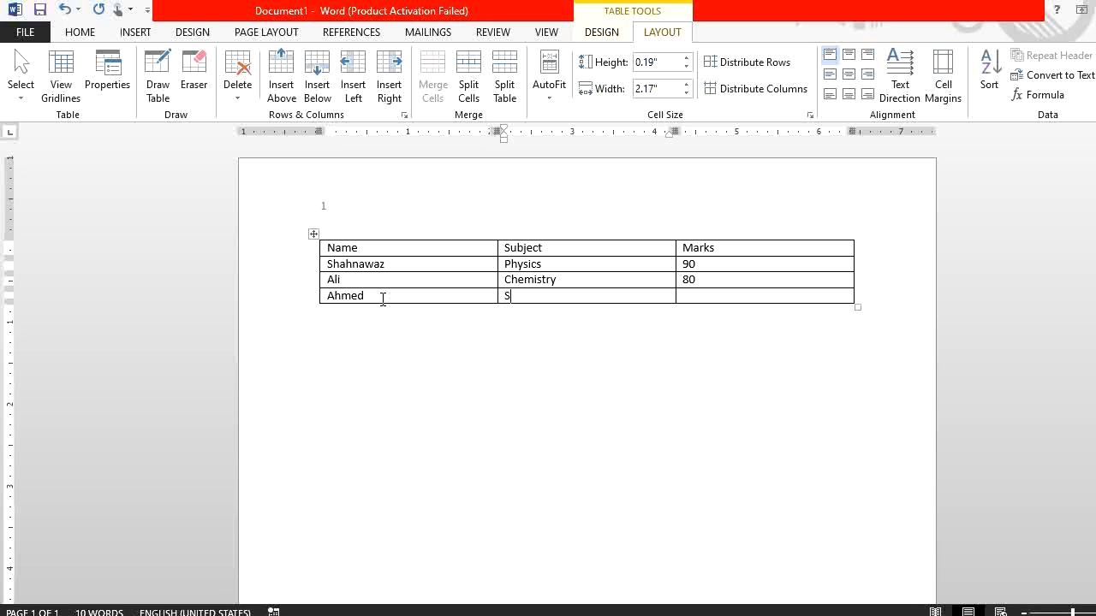
key("BackSpace")
key("BackSpace")
key("BackSpace")
type("dhi")
key("Tab")
type("600")
key("BackSpace")
- Insert an empty row above the Sindhi row and undo the insertion
right_click(717, 295)
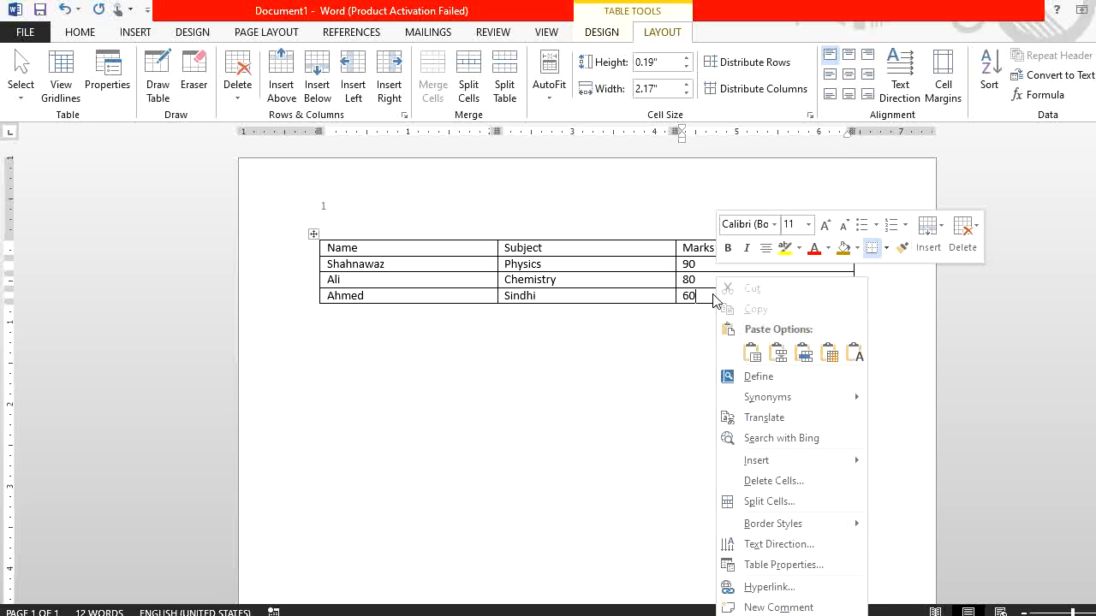
mouse_move(836, 463)
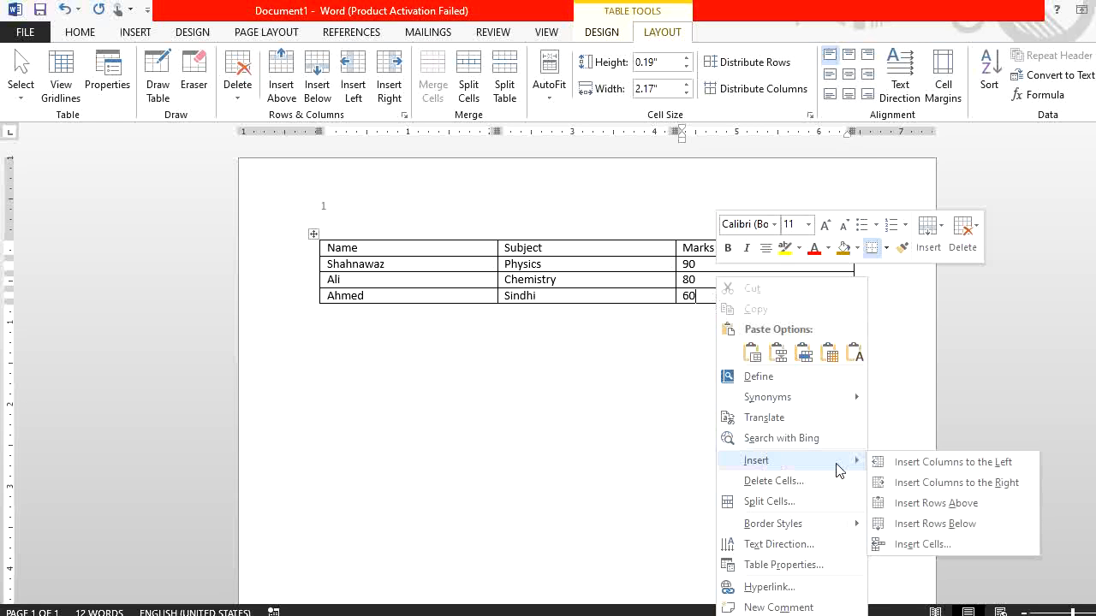
left_click(940, 504)
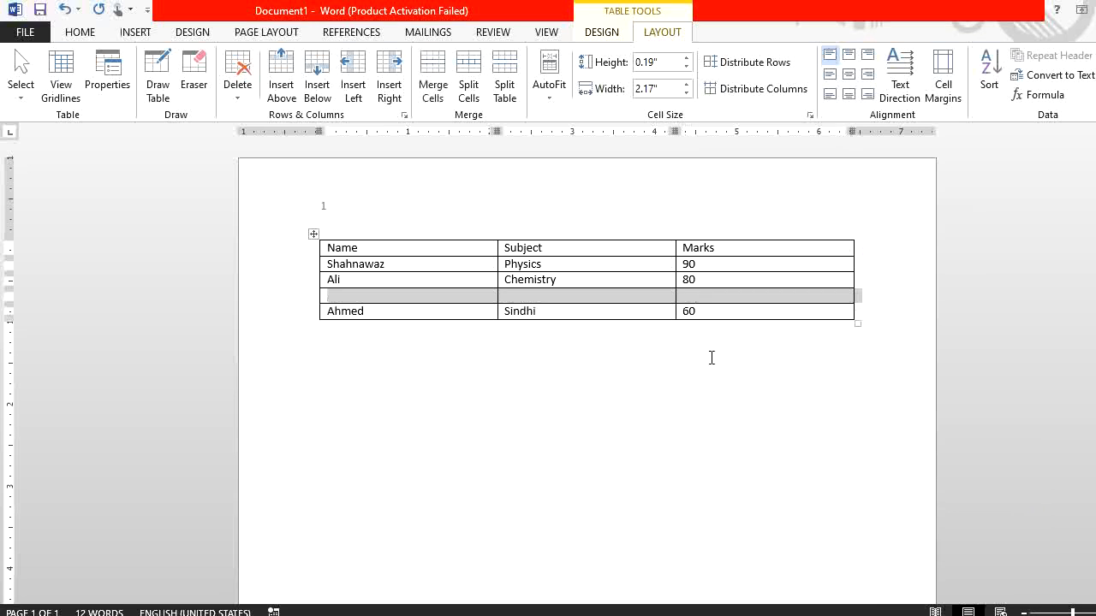
left_click(470, 302)
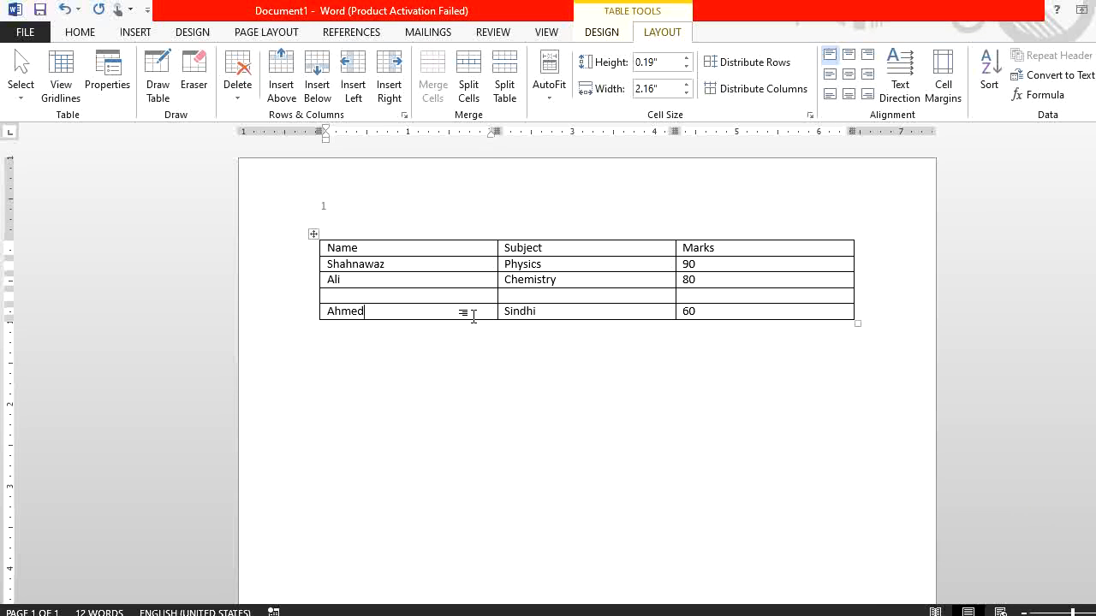
key("ctrl+z")
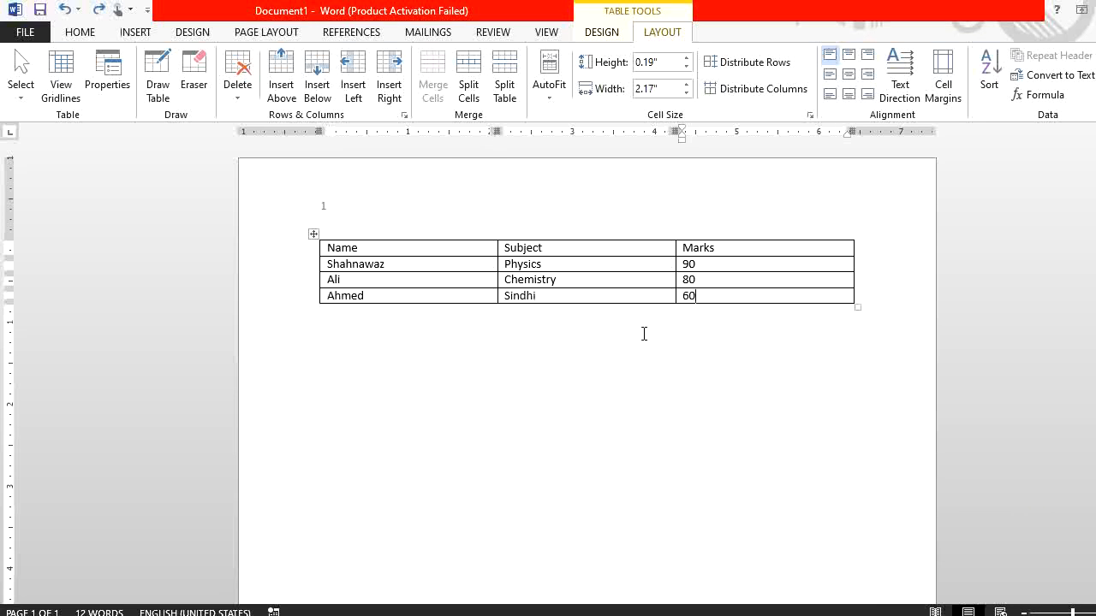
- Insert an empty row below the Sindhi row
right_click(707, 297)
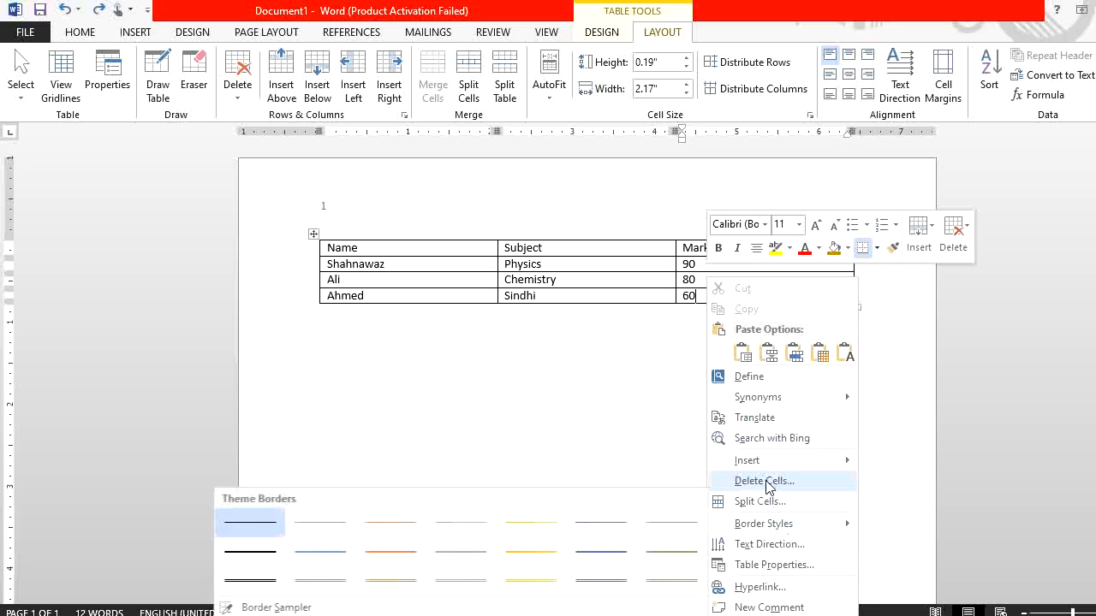
mouse_move(761, 461)
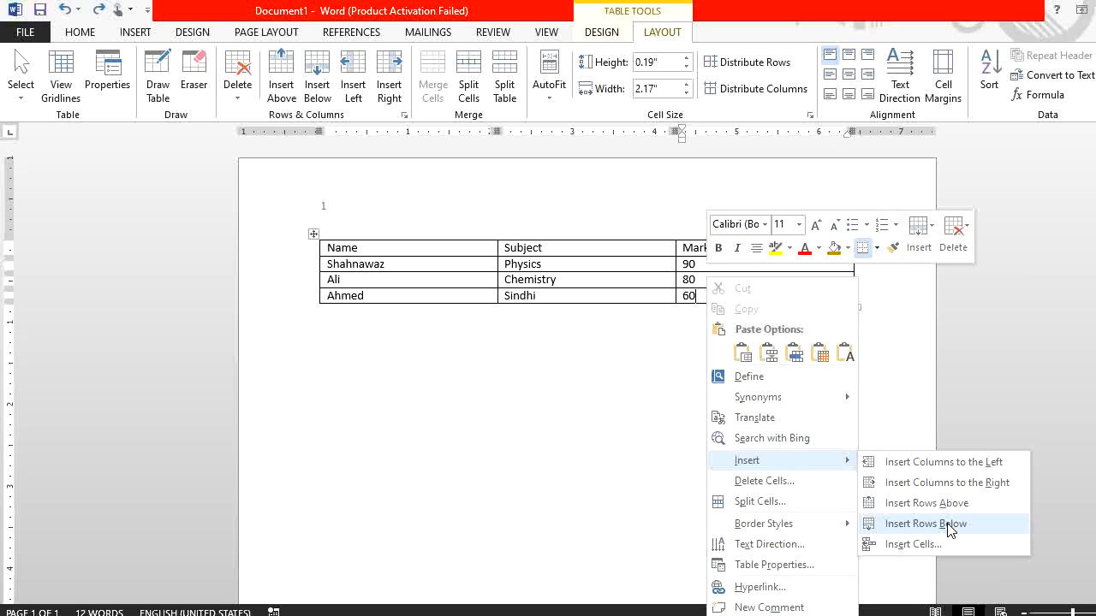
left_click(883, 524)
left_click(471, 312)
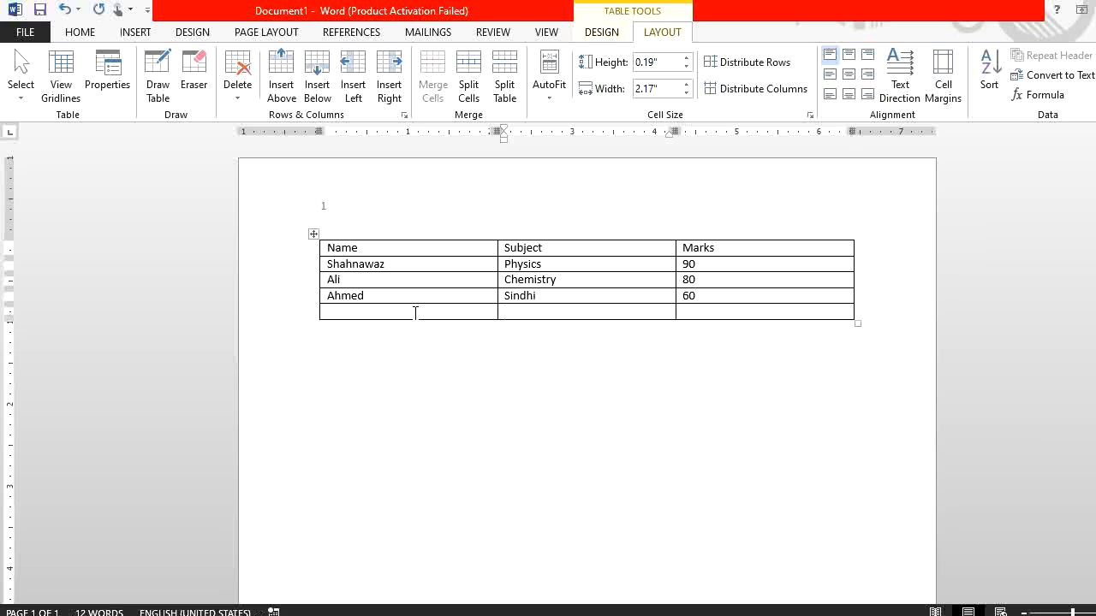
- Fill the empty fifth row with a fourth student's name, the subject English and the marks 100
type("Jawad")
key("Tab")
type("English")
key("Tab")
type("100")
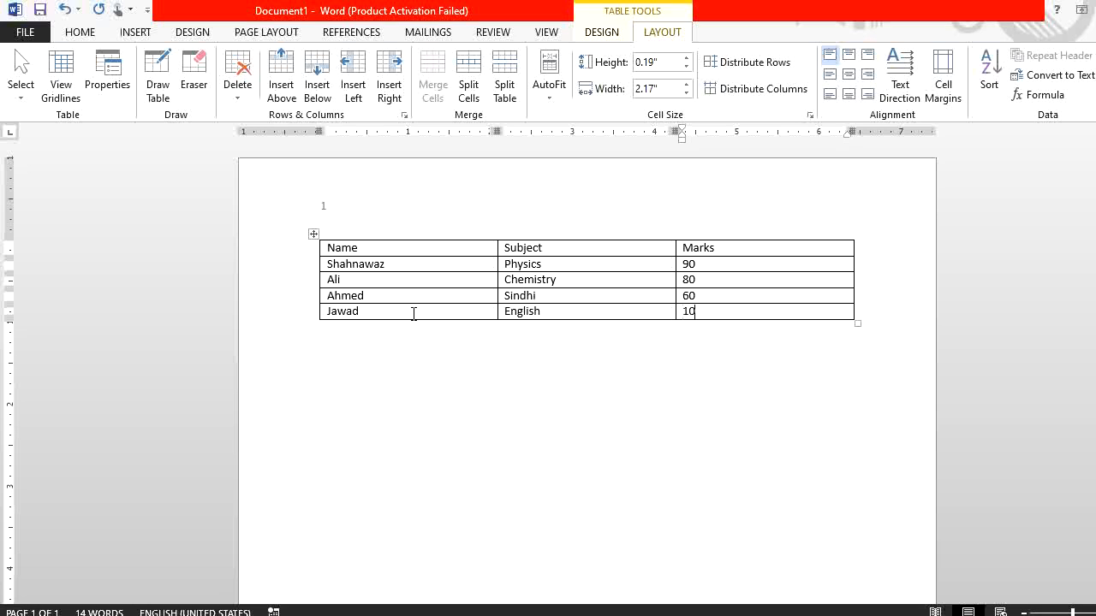
key("BackSpace")
key("BackSpace")
type("00")
- Add one more row at the table's end, containing a fifth student's name, the subject Math and the marks 90
key("Tab")
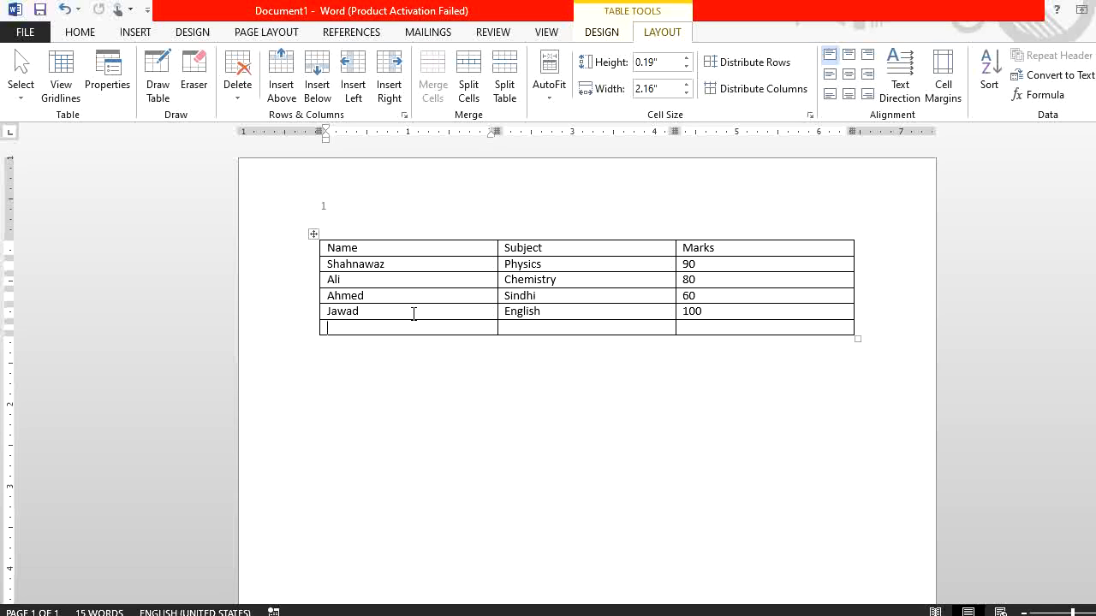
type("Assad")
key("Tab")
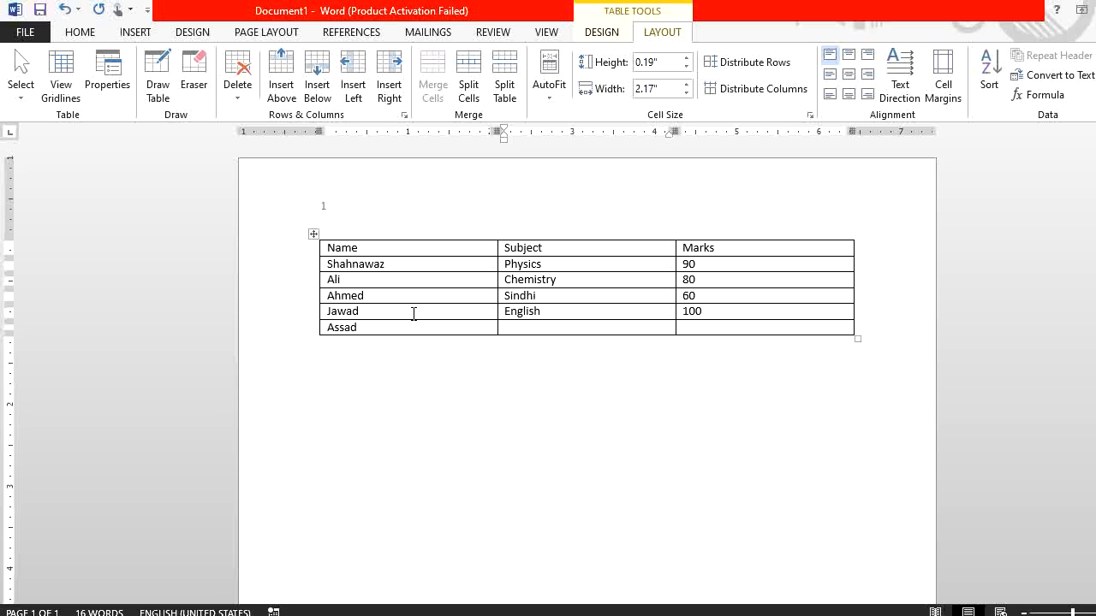
type("Math")
key("Tab")
type("90")
- Make the header row text Name, Subject and Marks bold and enlarge it to 16 pt
left_click_drag(332, 243, 768, 252)
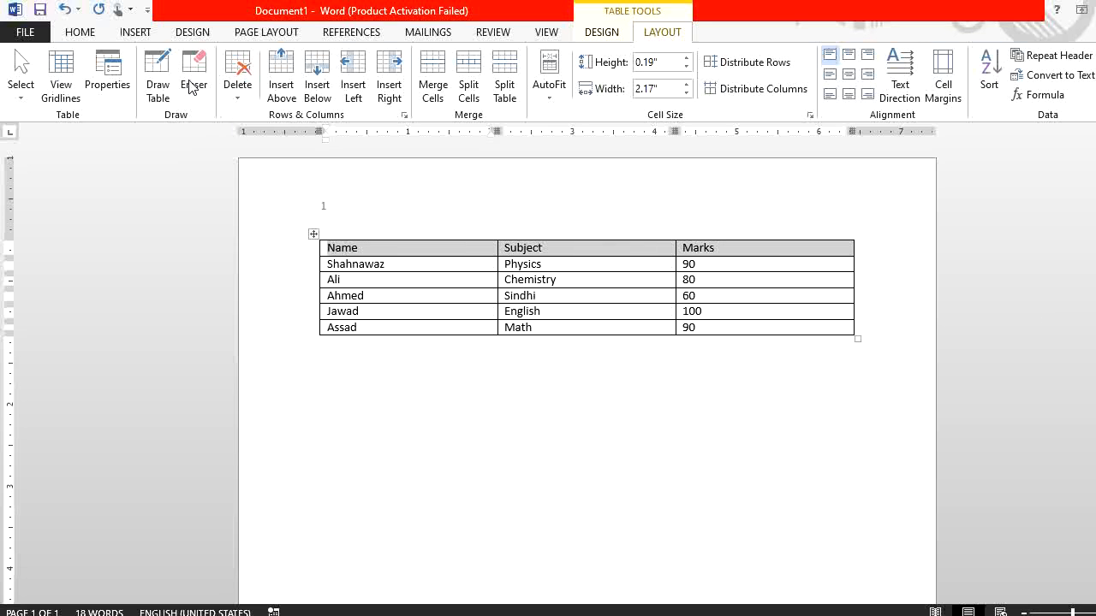
left_click(79, 31)
left_click(147, 88)
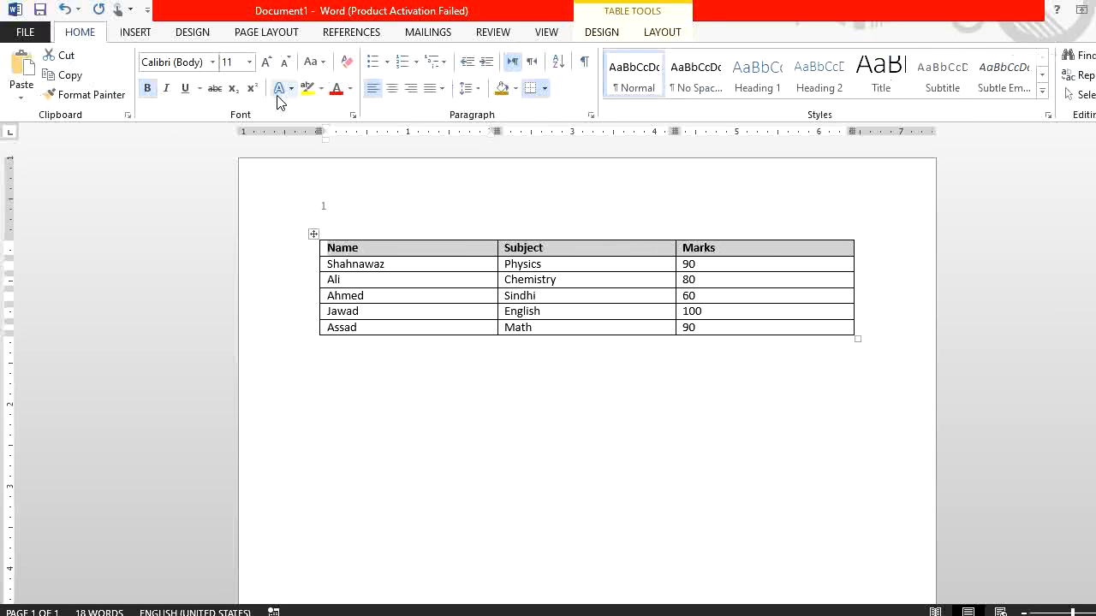
left_click(265, 61)
left_click(266, 61)
left_click(266, 61)
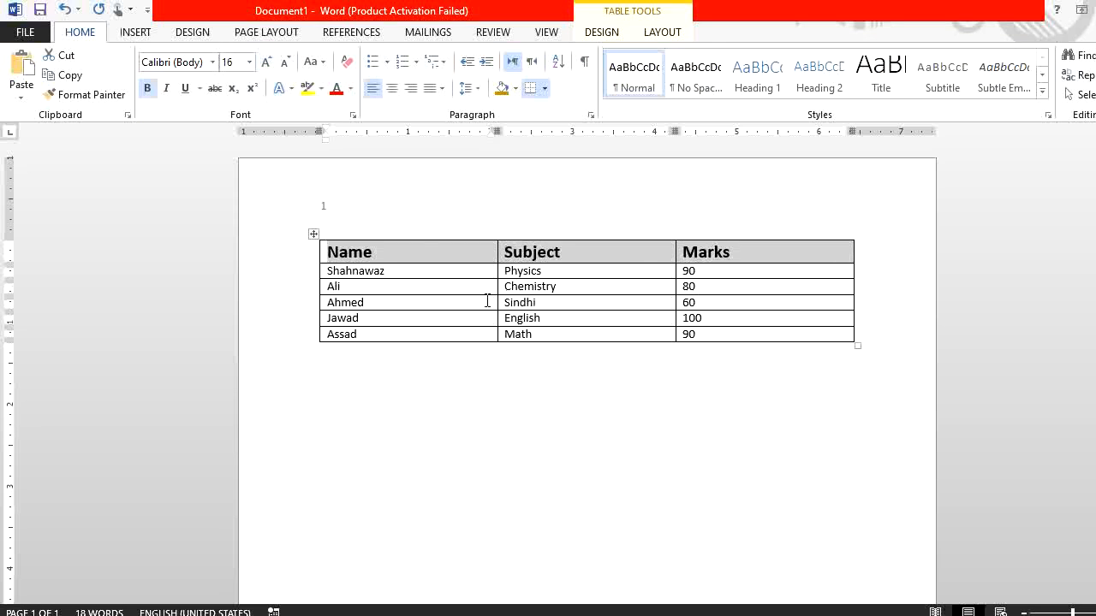
- Shade the table's header row with a light blue theme color
left_click(515, 88)
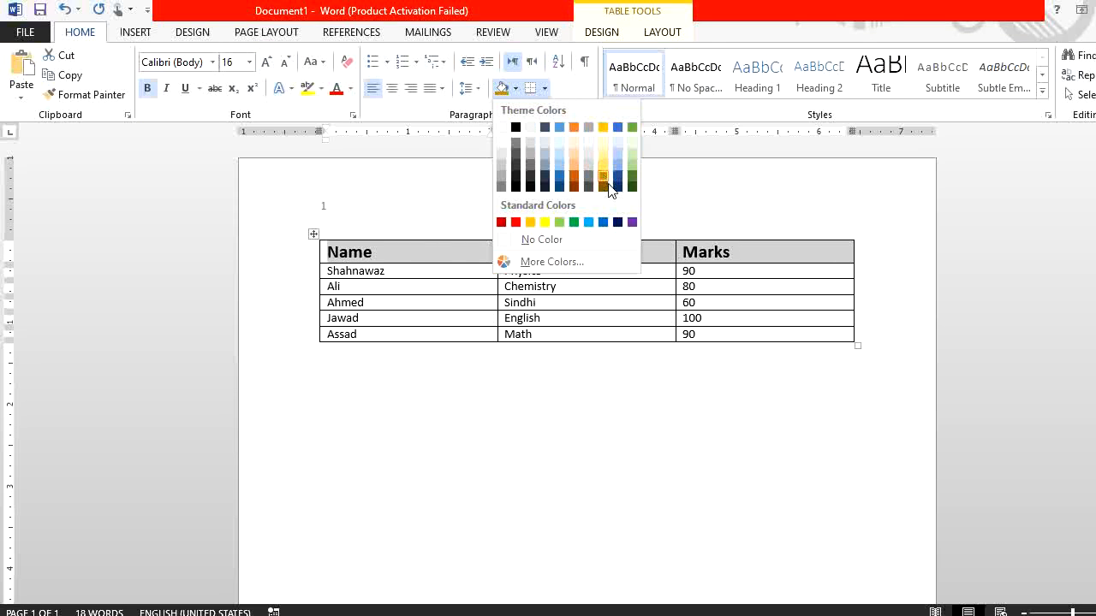
left_click(617, 164)
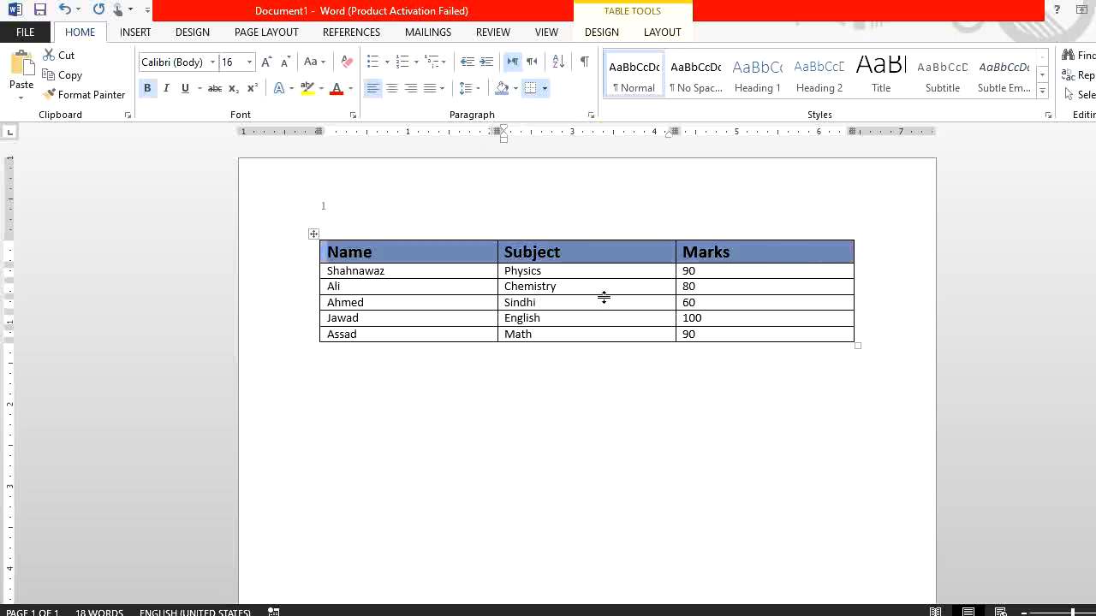
left_click(591, 334)
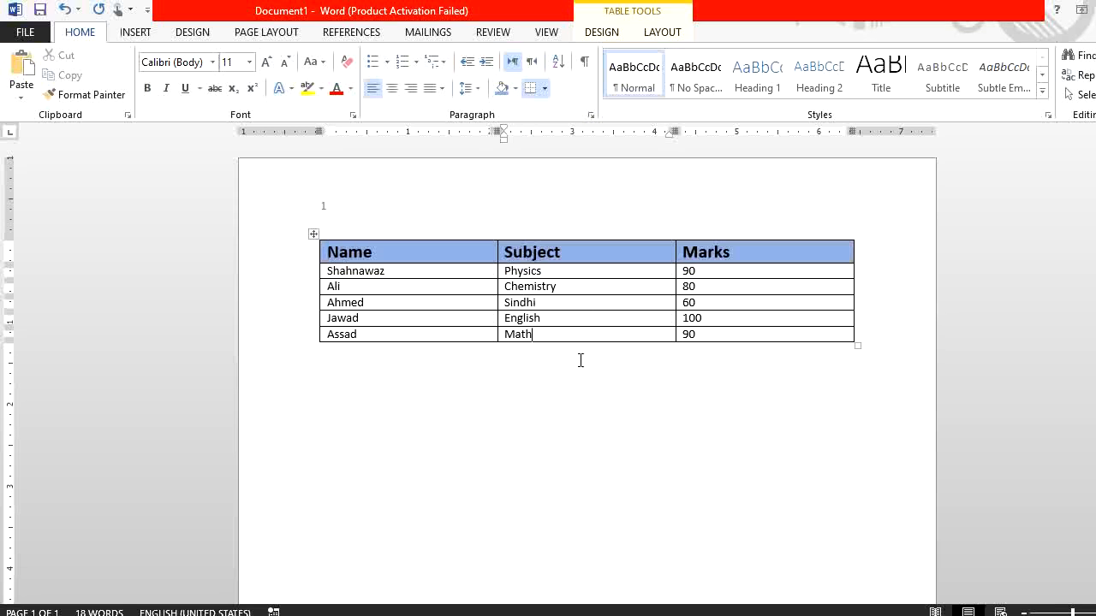
left_click(698, 337)
left_click_drag(549, 305, 486, 305)
left_click(555, 303)
right_click(544, 302)
key("Escape")
scroll(530, 341, "up", 4)
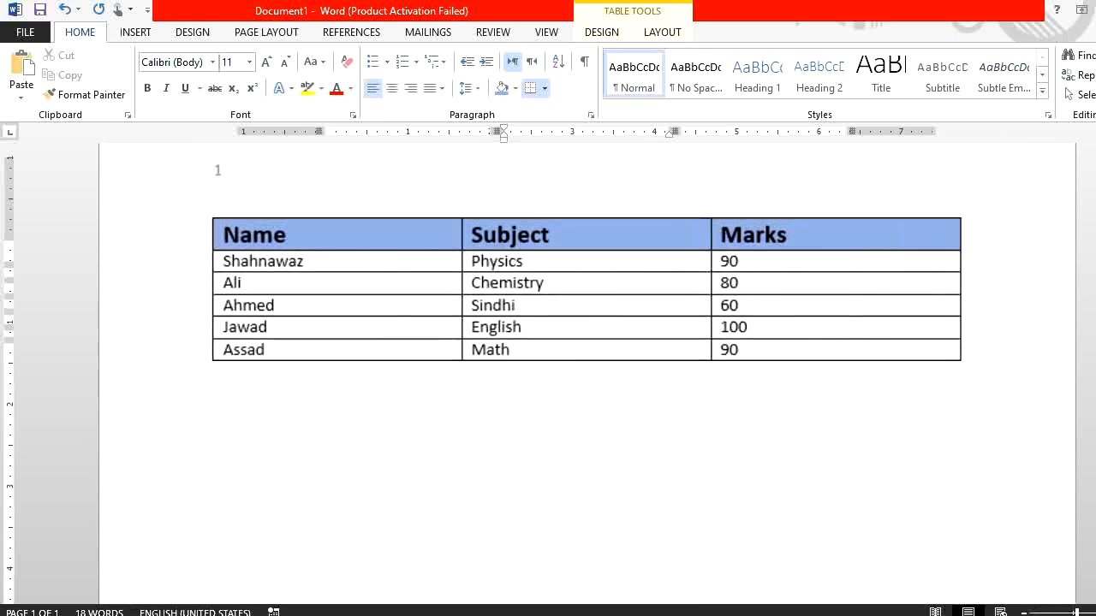
- Split the Sindhi cell into 2 columns and 1 row
right_click(532, 305)
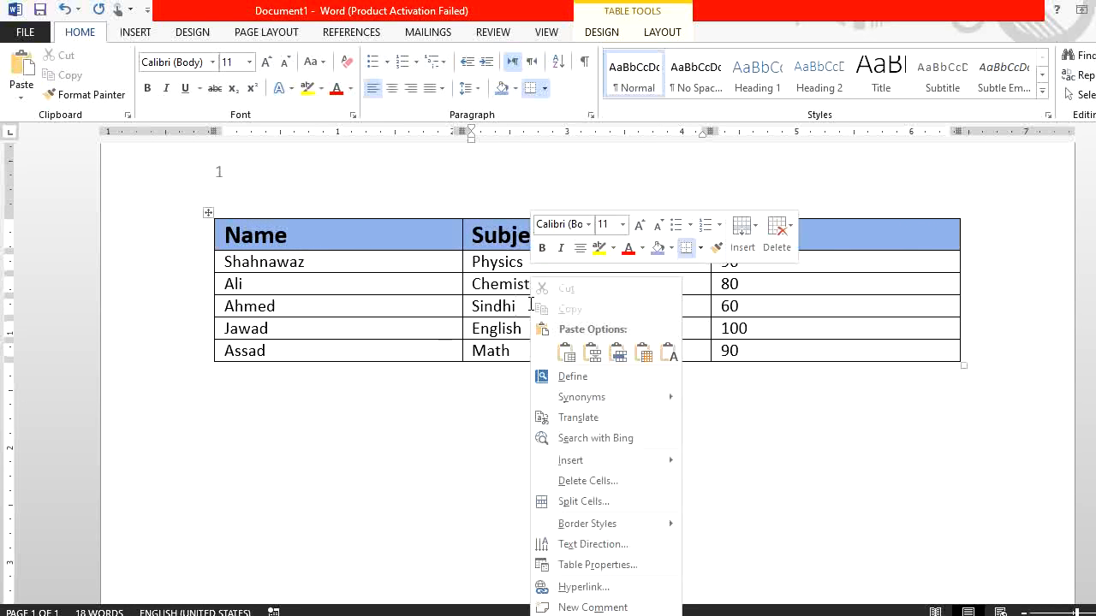
left_click(582, 502)
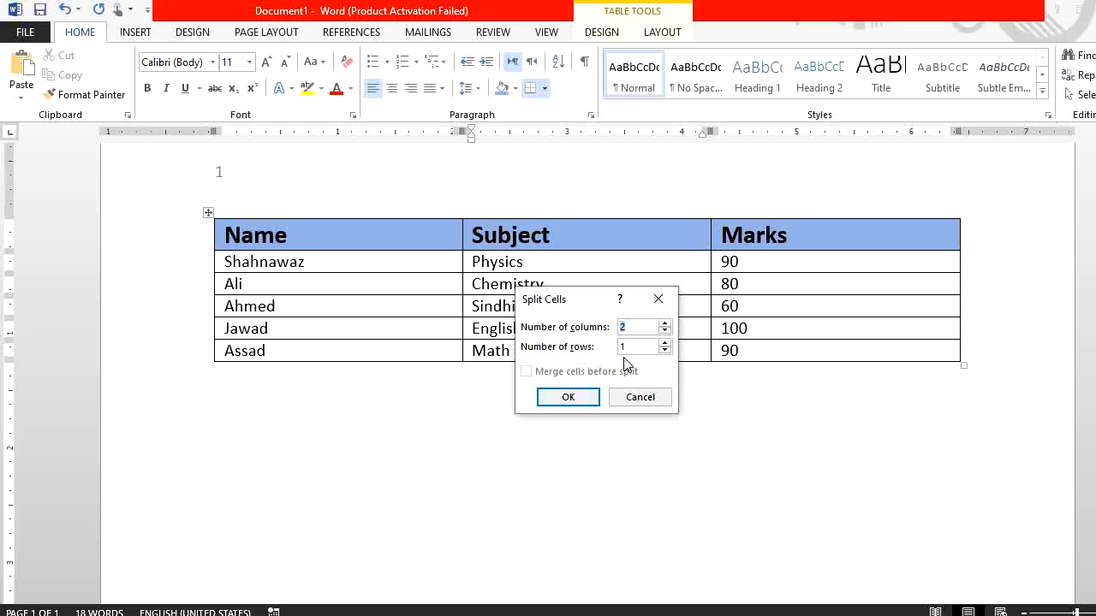
left_click_drag(601, 296, 582, 398)
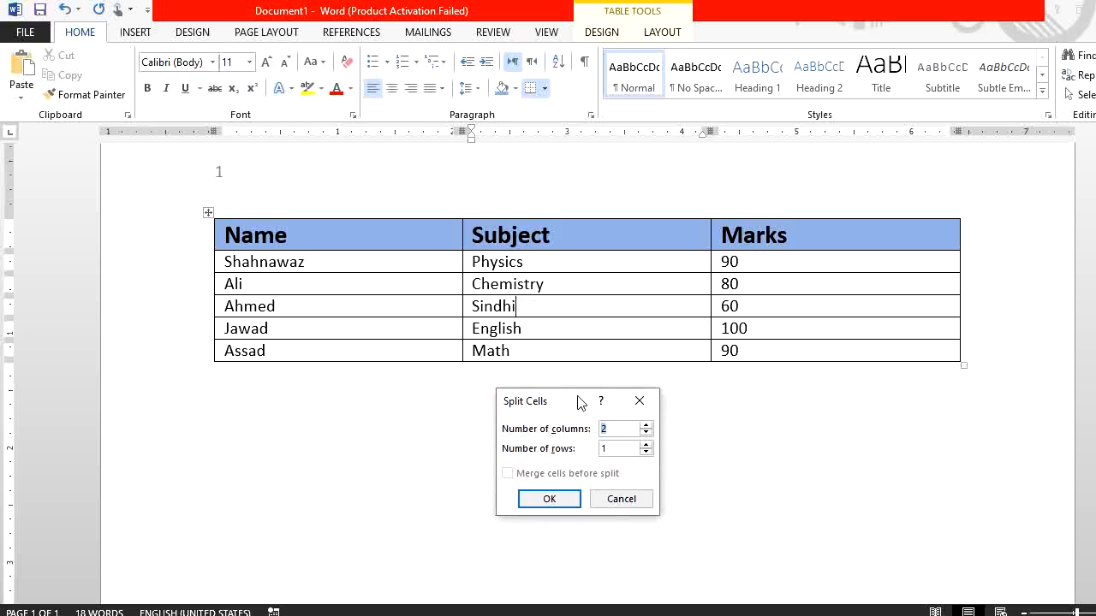
left_click(549, 499)
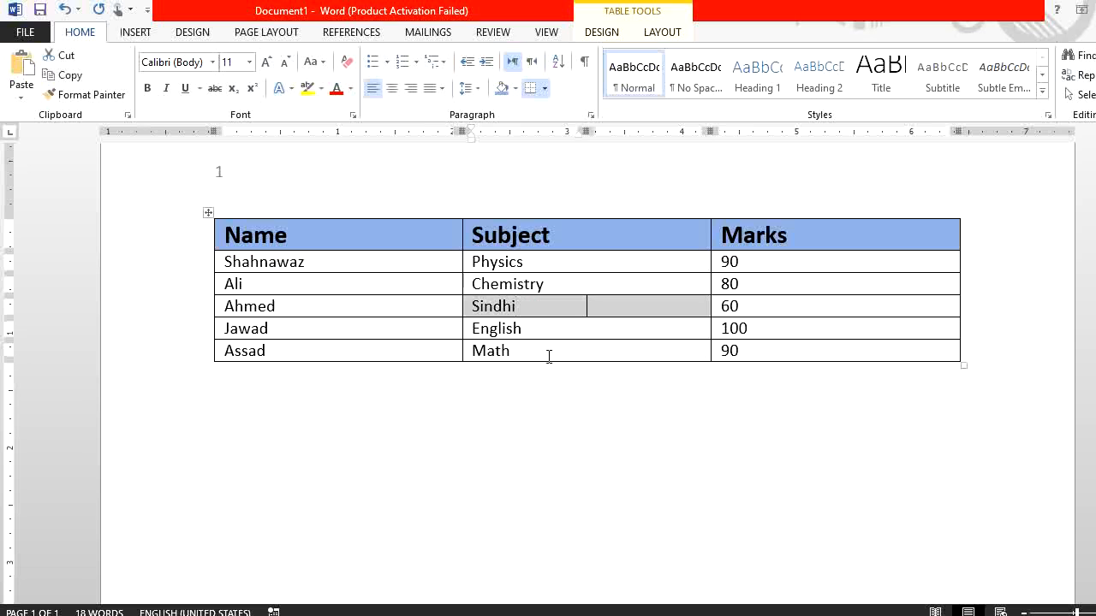
- Enter Urdu in the empty cell beside Sindhi
left_click(554, 307)
left_click(611, 305)
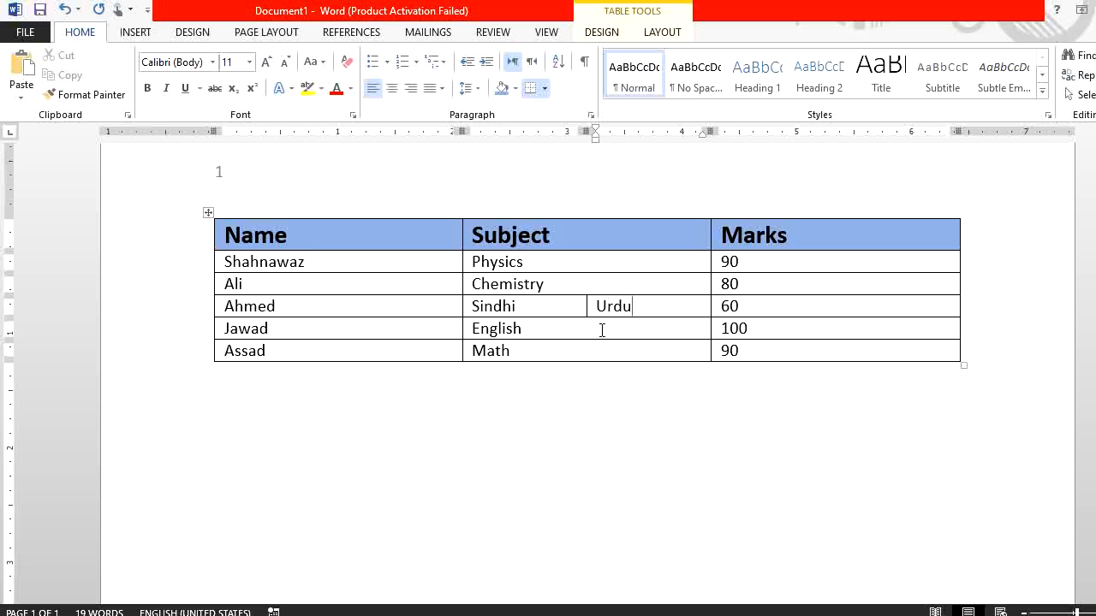
left_click(602, 330)
- Split the last cell of the Name column into 1 column and 2 rows, and enter another student's name in the new lower cell
left_click(304, 351)
right_click(304, 355)
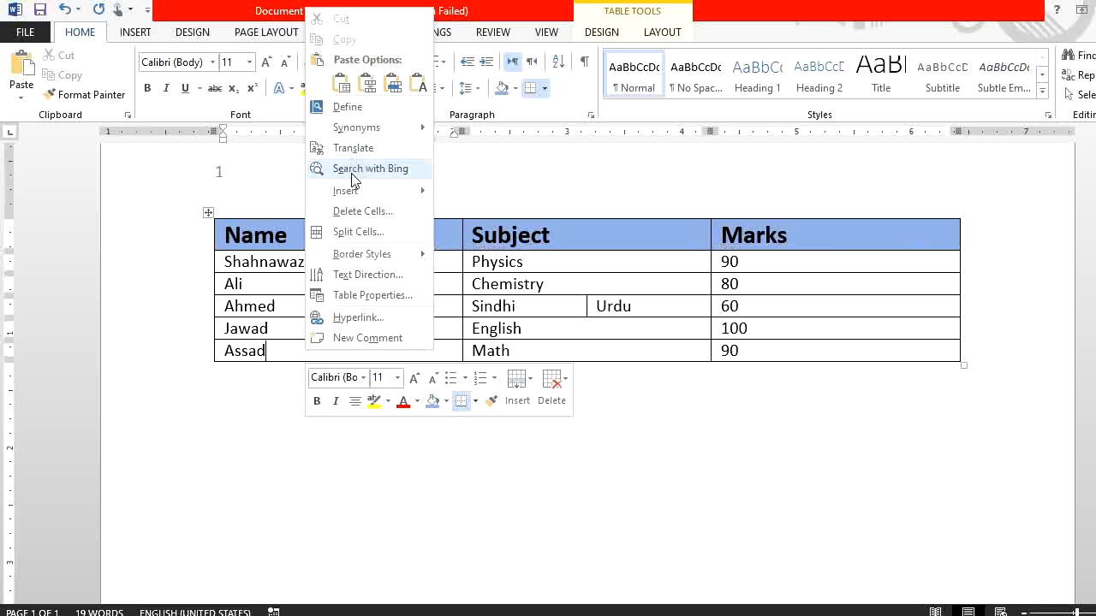
left_click(361, 232)
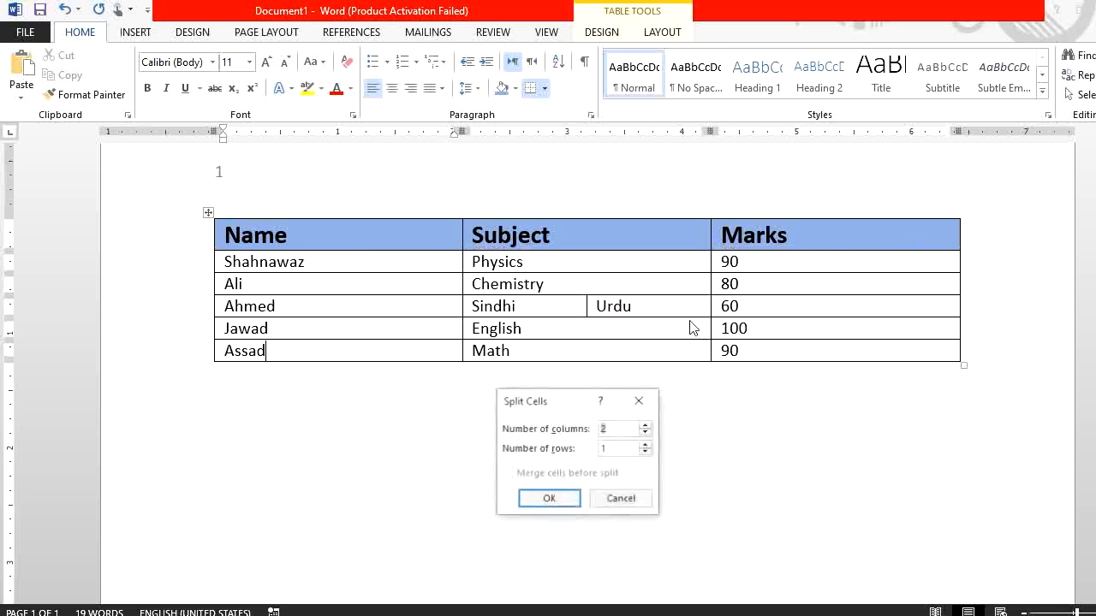
left_click(646, 433)
left_click(646, 445)
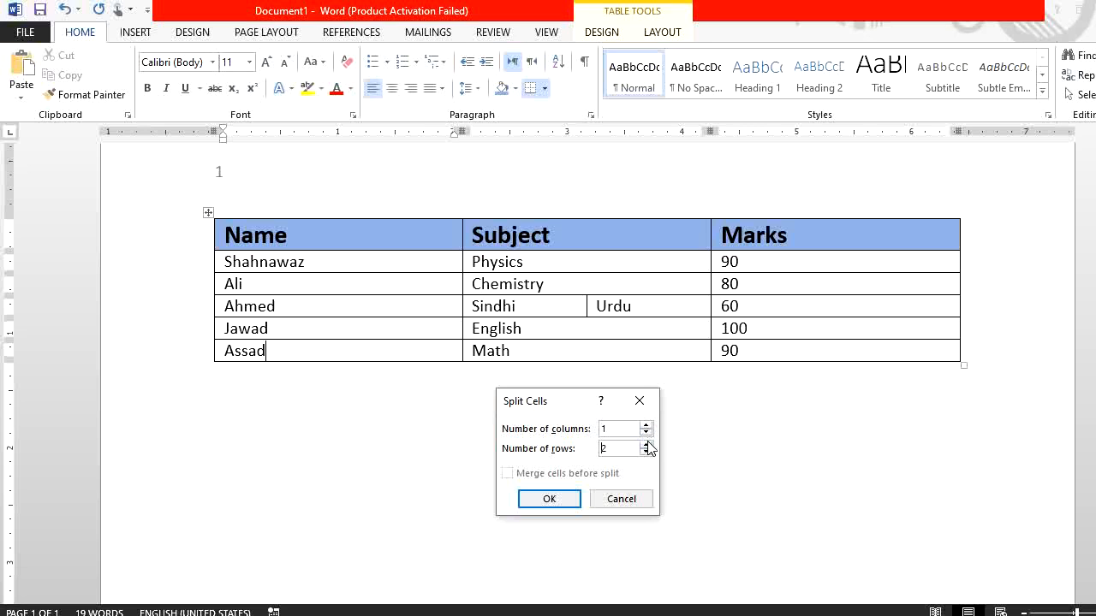
left_click(552, 500)
left_click(293, 378)
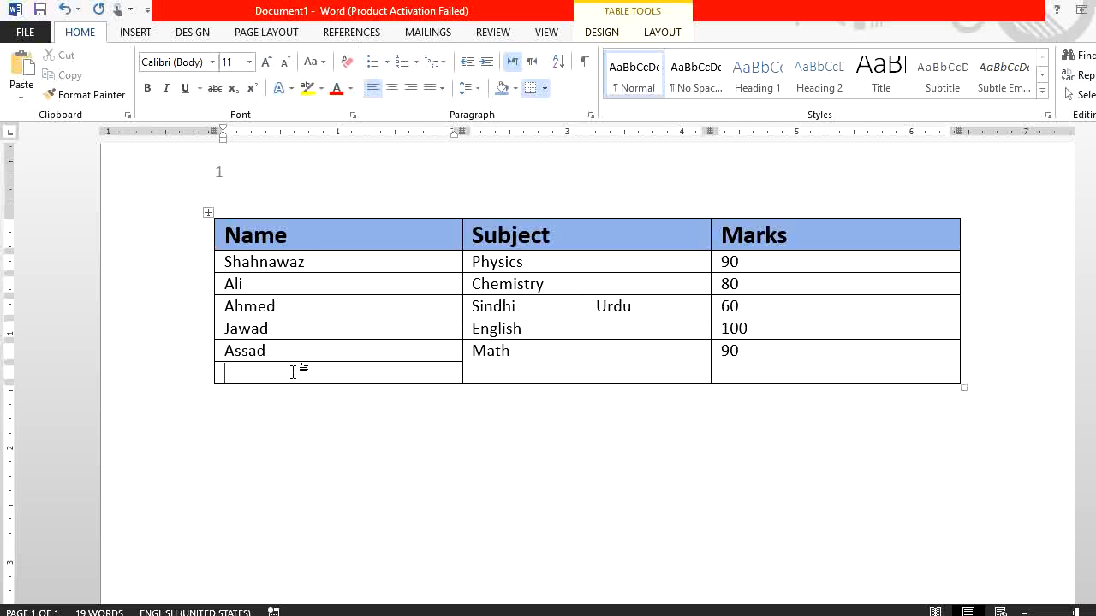
type("Jabbar")
- Try rotating the text direction of the last Marks cell, and undo the change
left_click(527, 363)
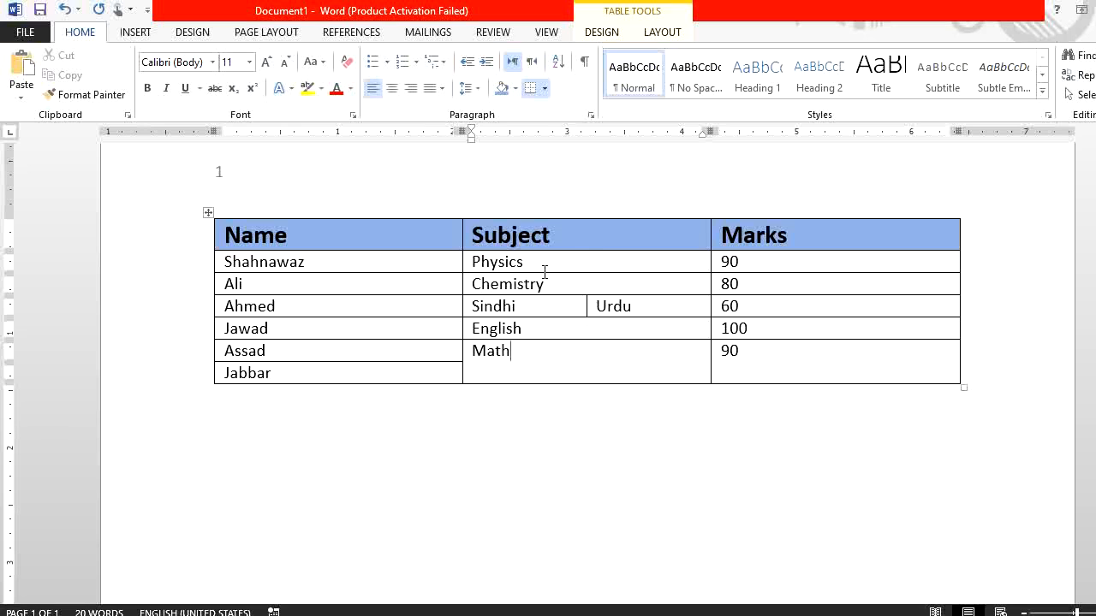
left_click(773, 351)
left_click(662, 34)
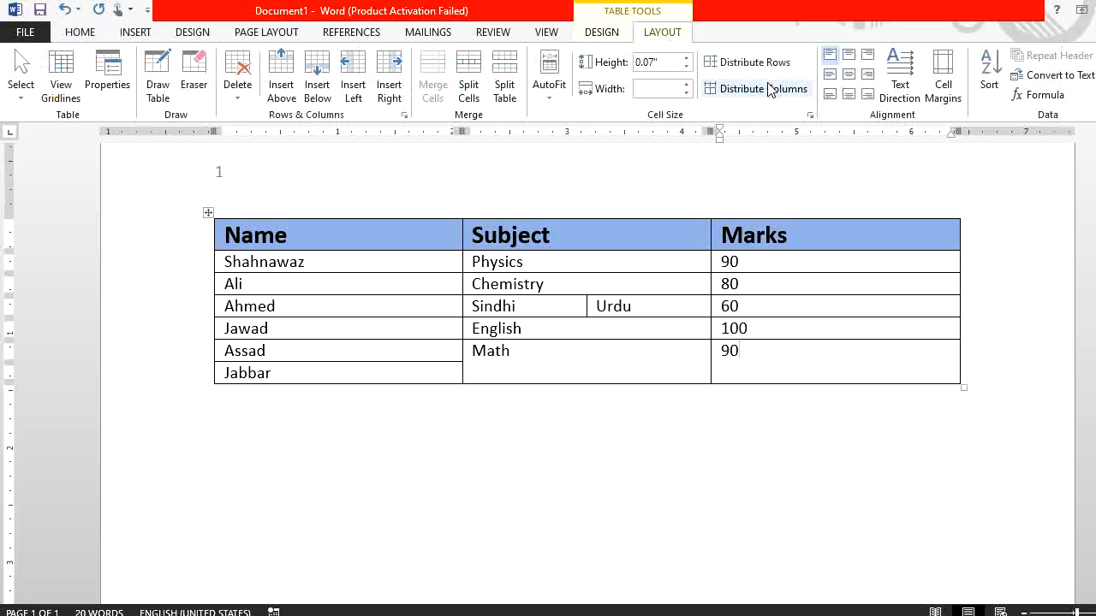
left_click(903, 97)
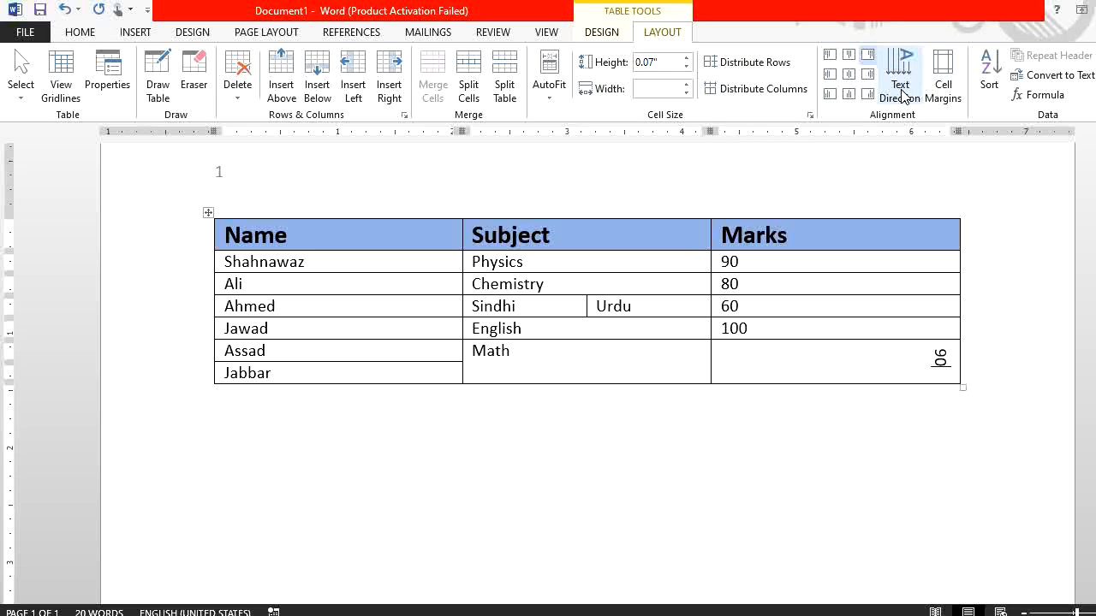
key("ctrl+z")
- Cycle the bottom Name cell's text direction through its rotations back to horizontal
left_click(286, 374)
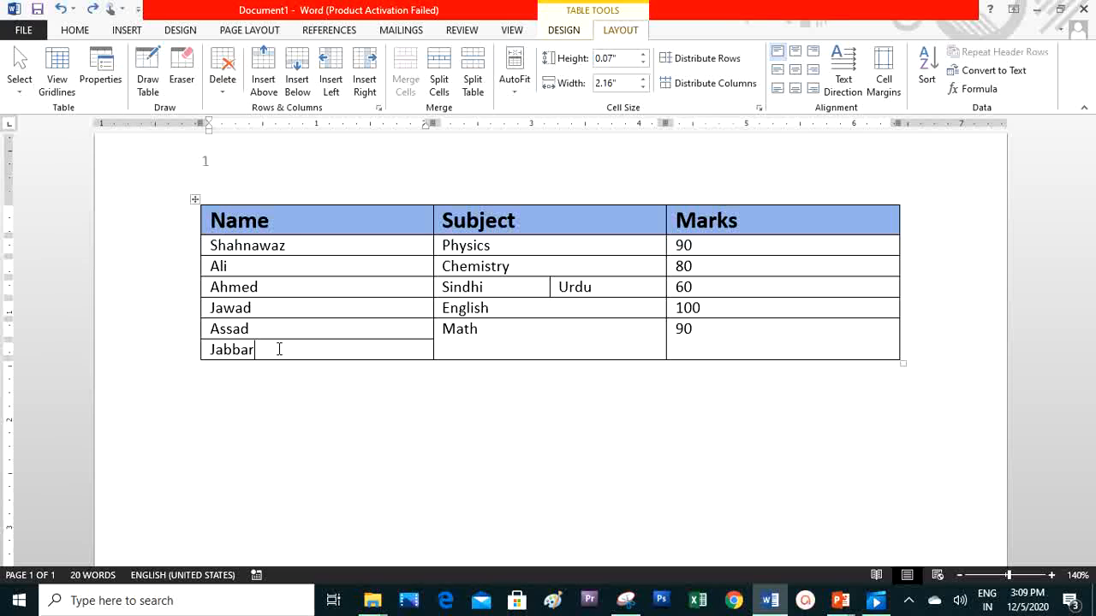
left_click(843, 82)
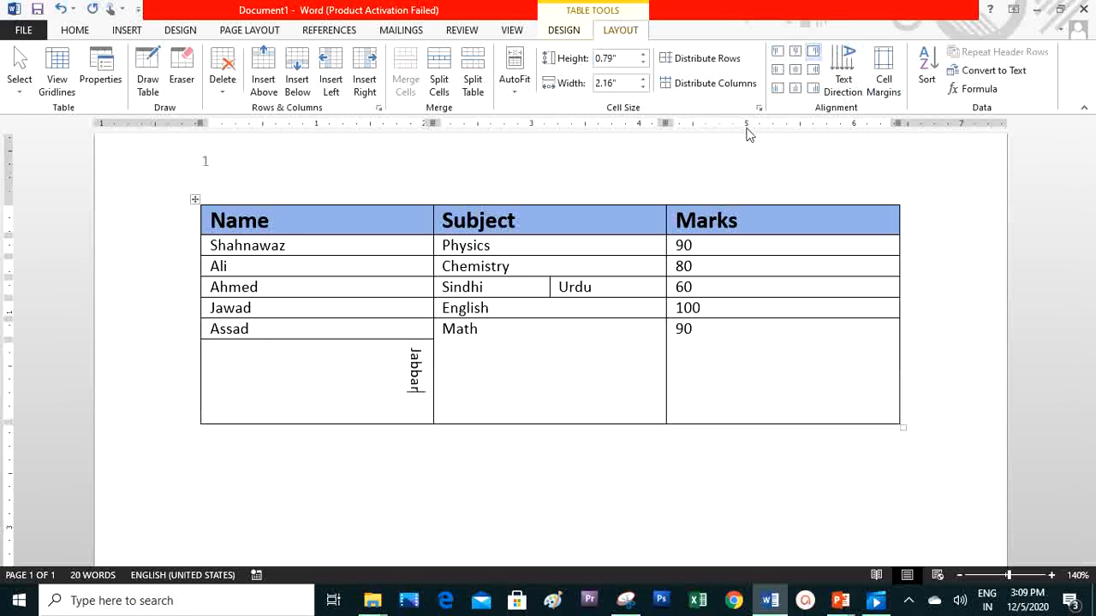
left_click(843, 82)
left_click(843, 81)
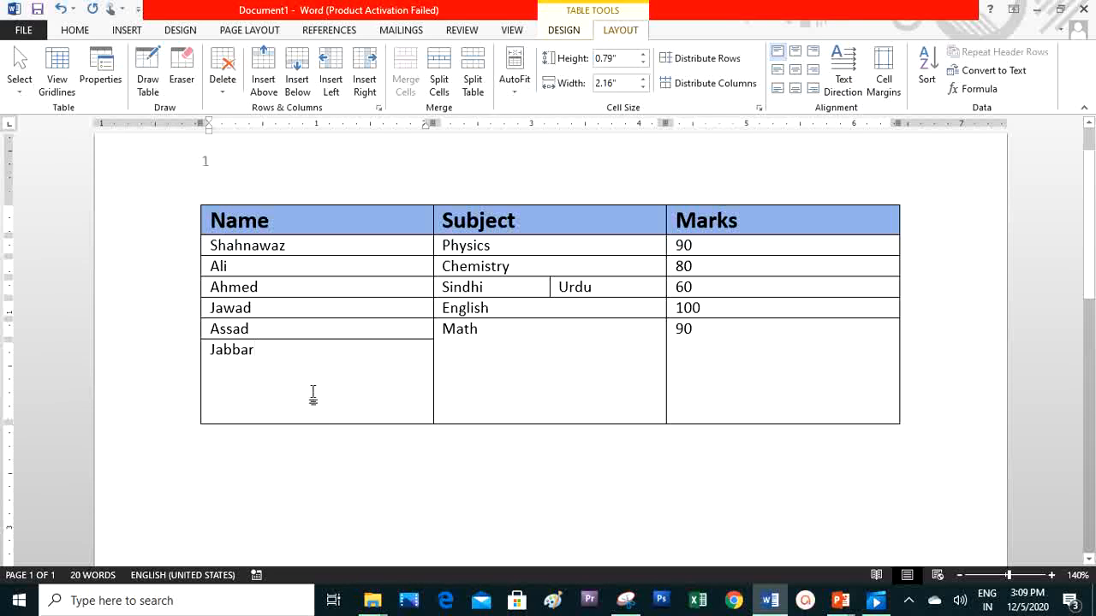
- Reduce the height of the table's bottom row to 0.31"
left_click(487, 403)
left_click(765, 394)
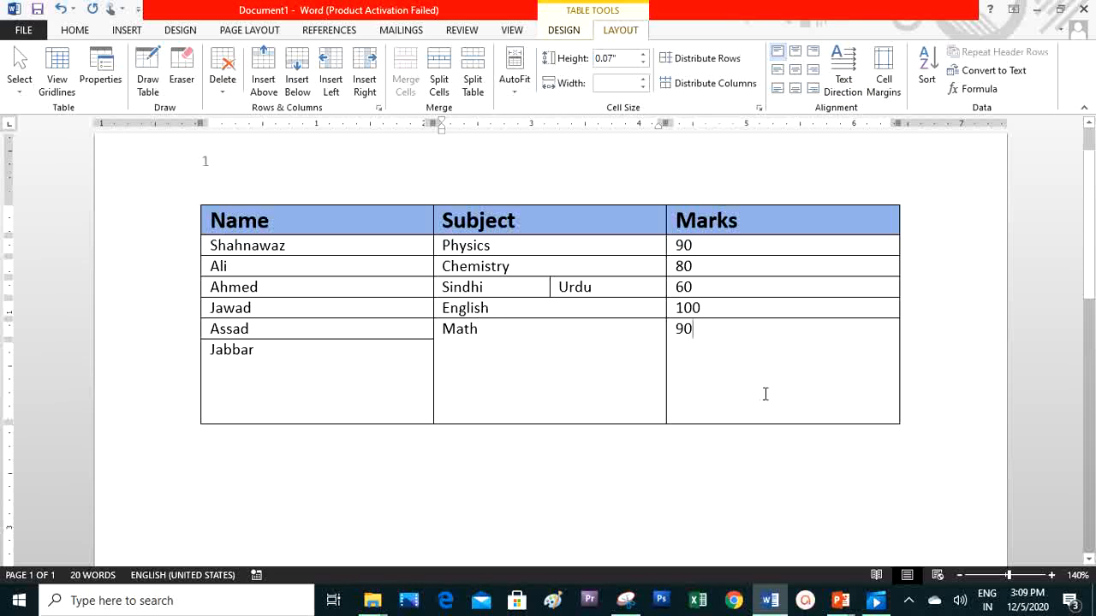
left_click(274, 375)
left_click_drag(263, 425, 259, 372)
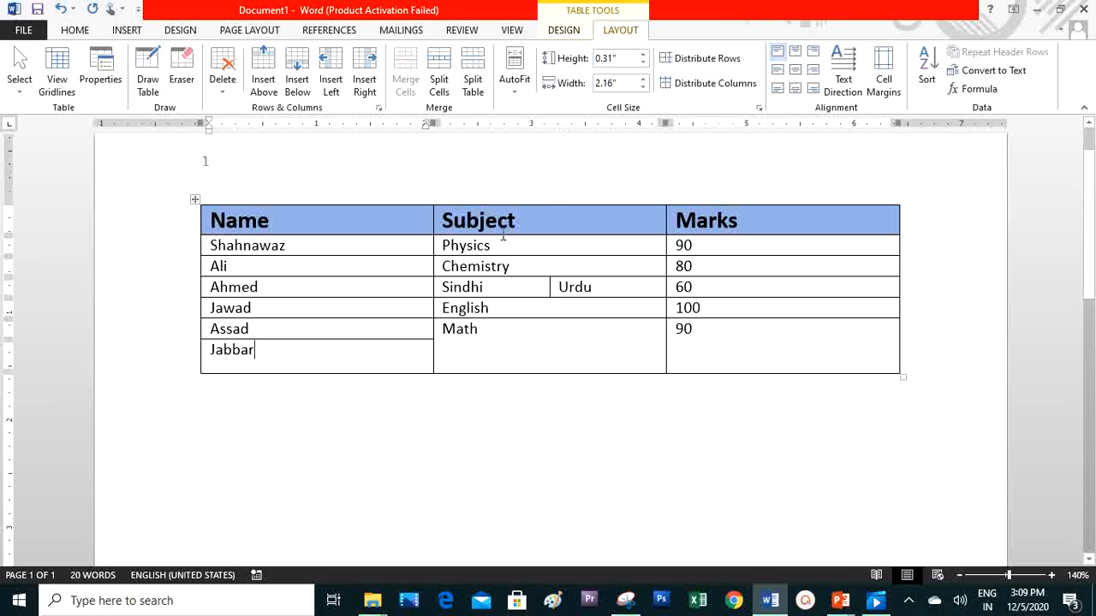
- Try the cell alignments on the name in the bottom Name cell, from top center through to bottom right
left_click_drag(269, 352, 205, 351)
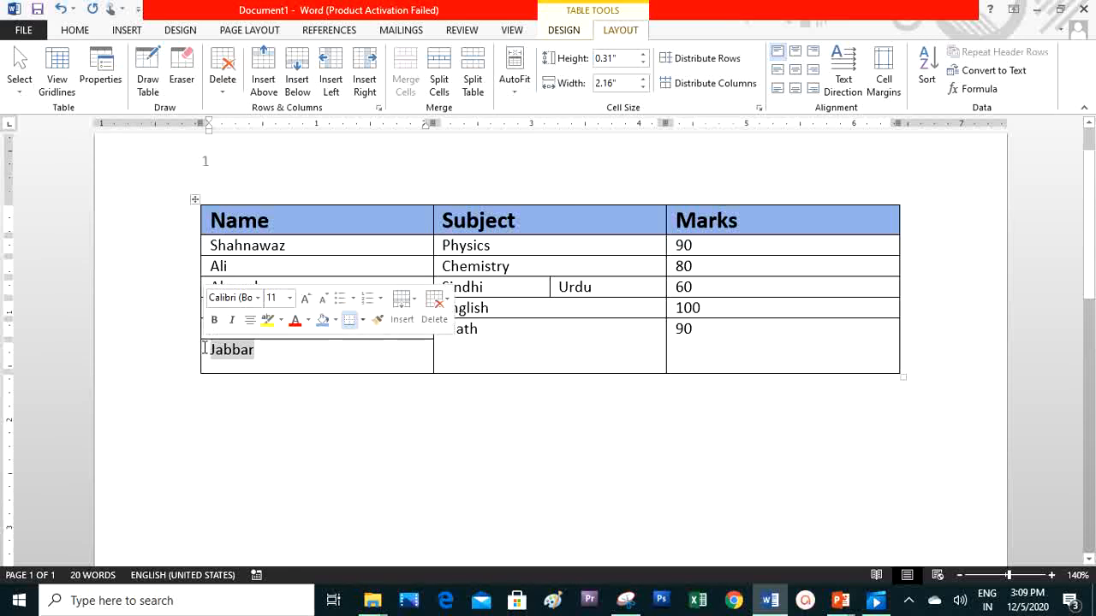
left_click(293, 356)
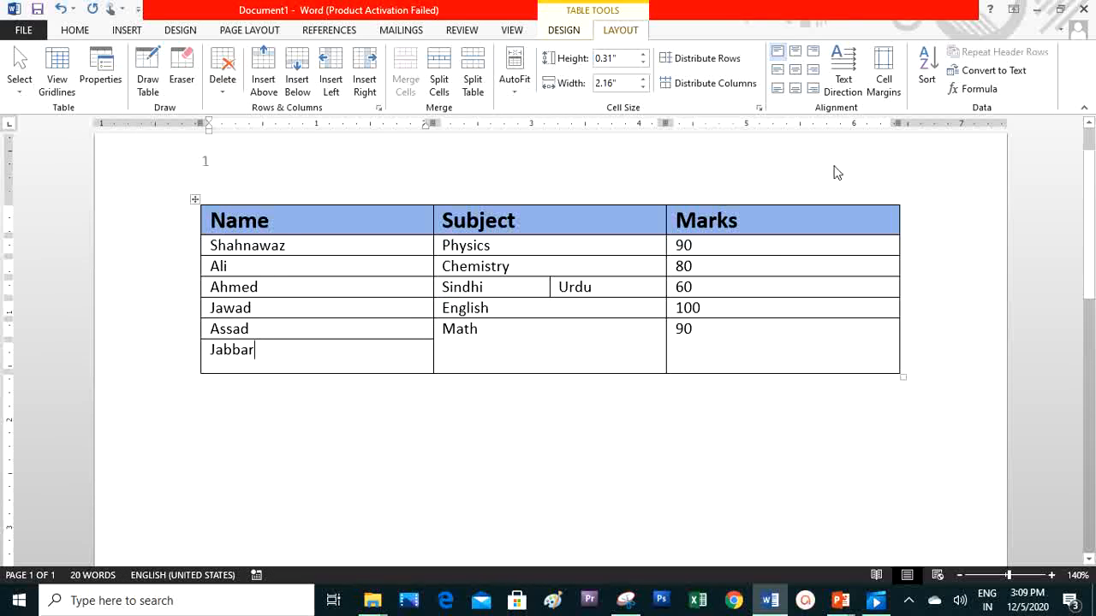
left_click(795, 53)
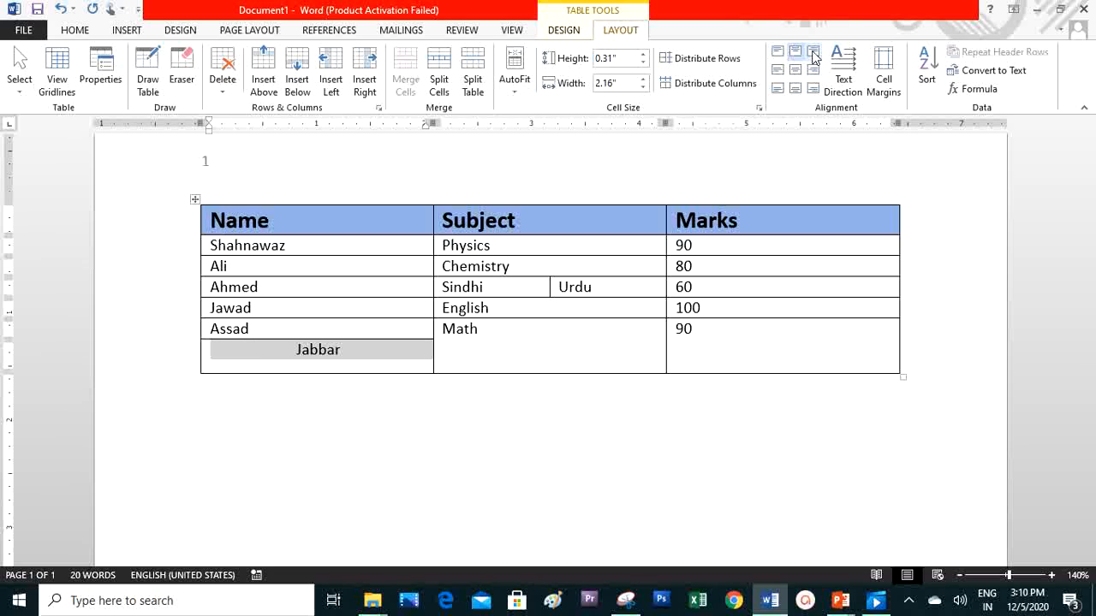
left_click(814, 54)
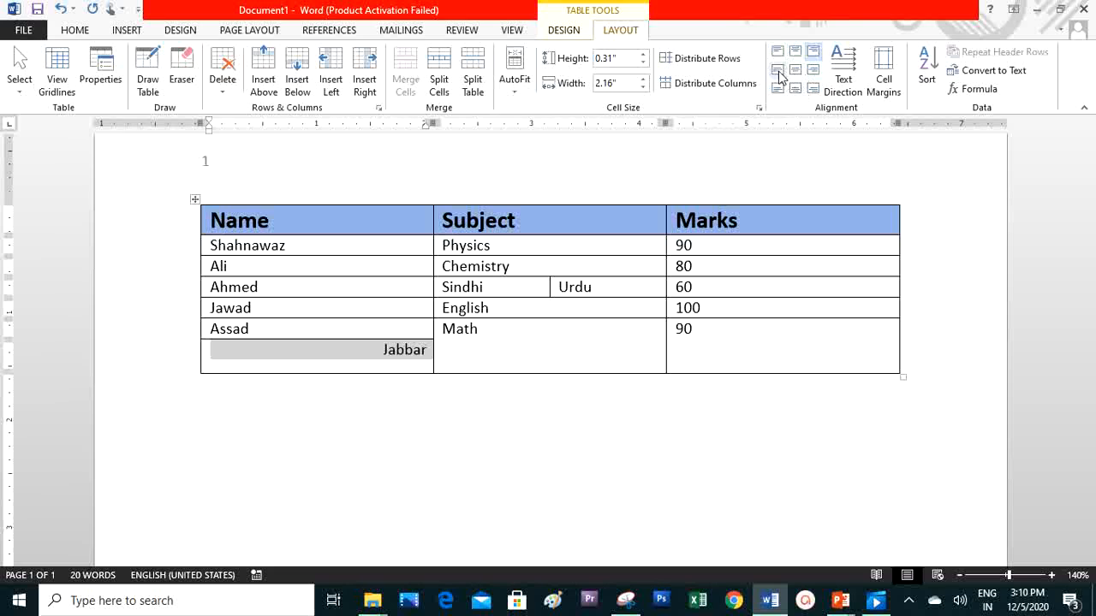
left_click(778, 71)
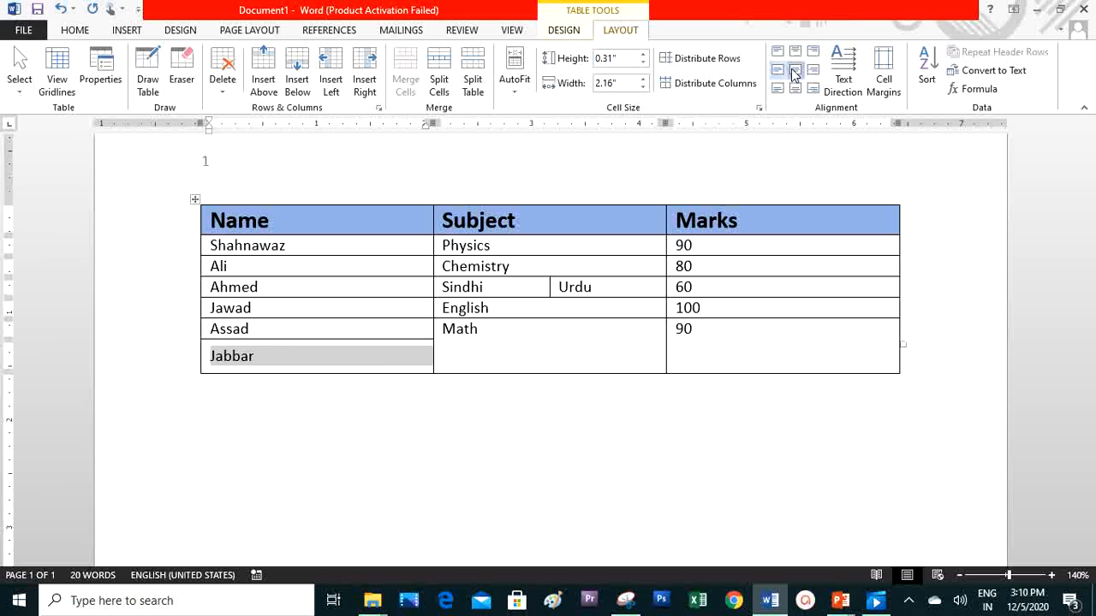
left_click(795, 70)
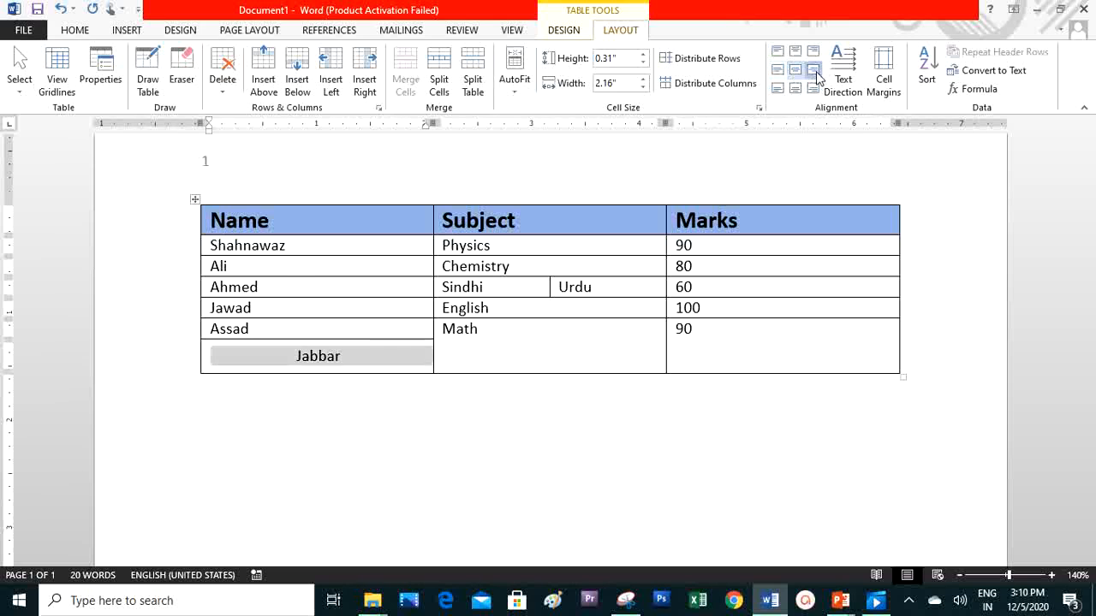
left_click(814, 70)
left_click(779, 90)
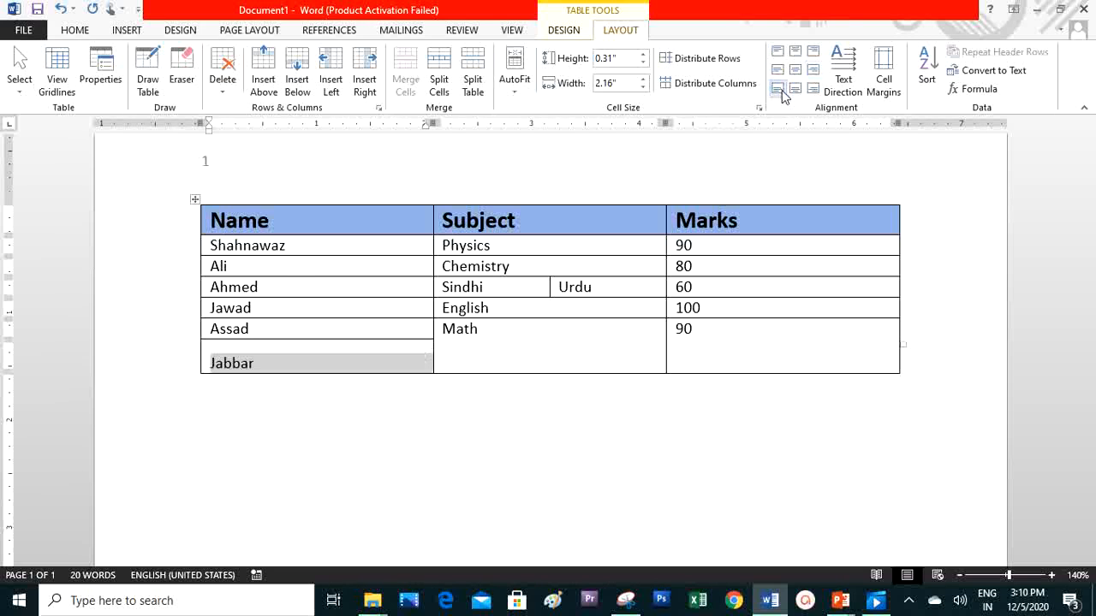
left_click(795, 89)
left_click(814, 89)
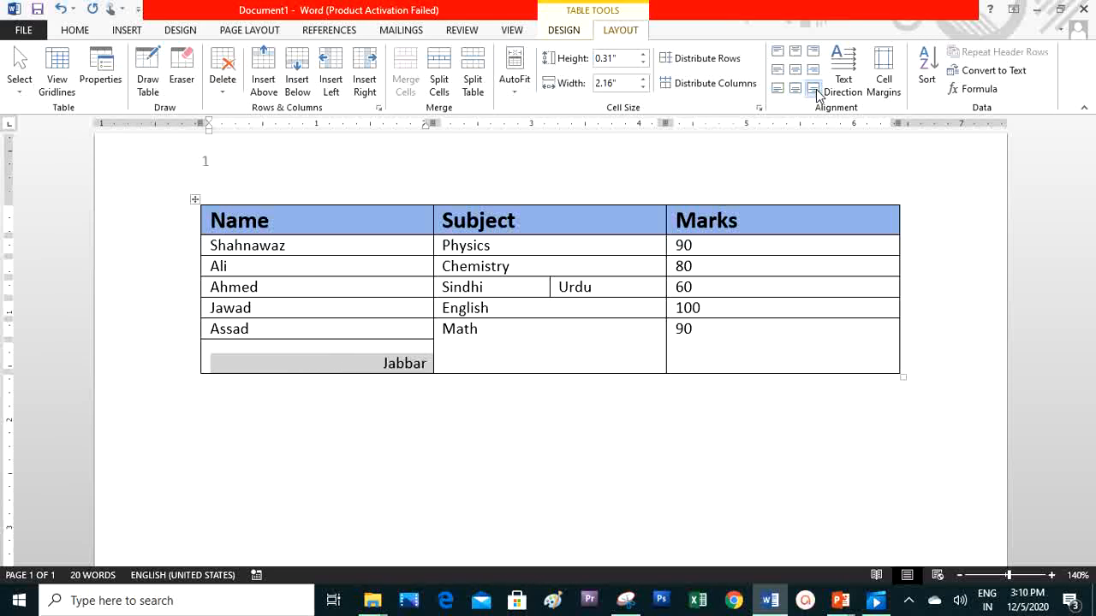
- Step the bottom Name cell through several more alignments, finishing vertically centered and right-aligned
left_click(795, 70)
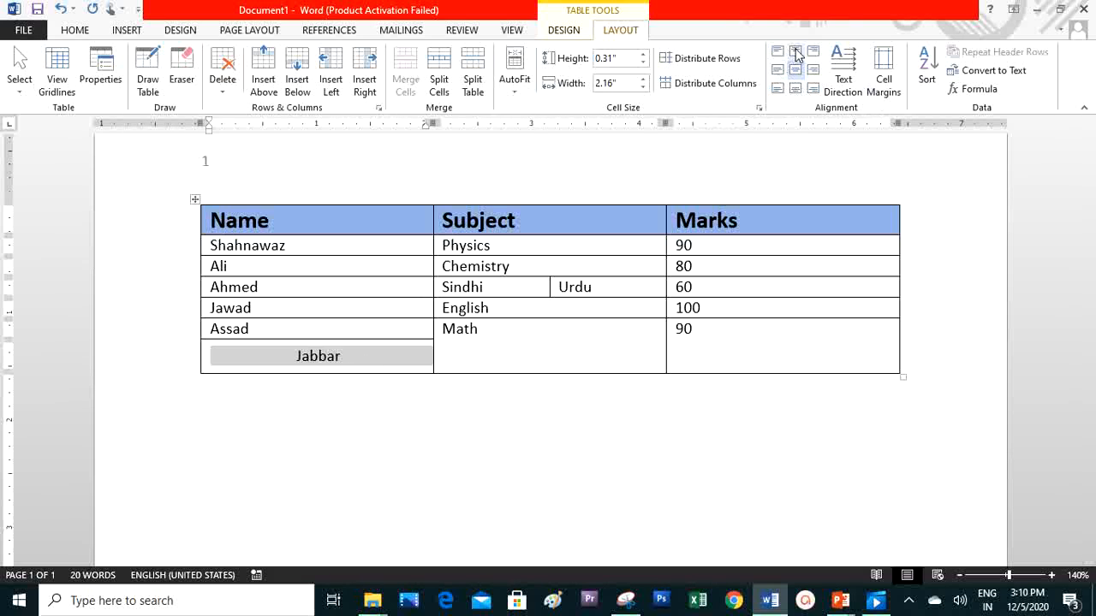
left_click(795, 51)
left_click(776, 51)
left_click(777, 69)
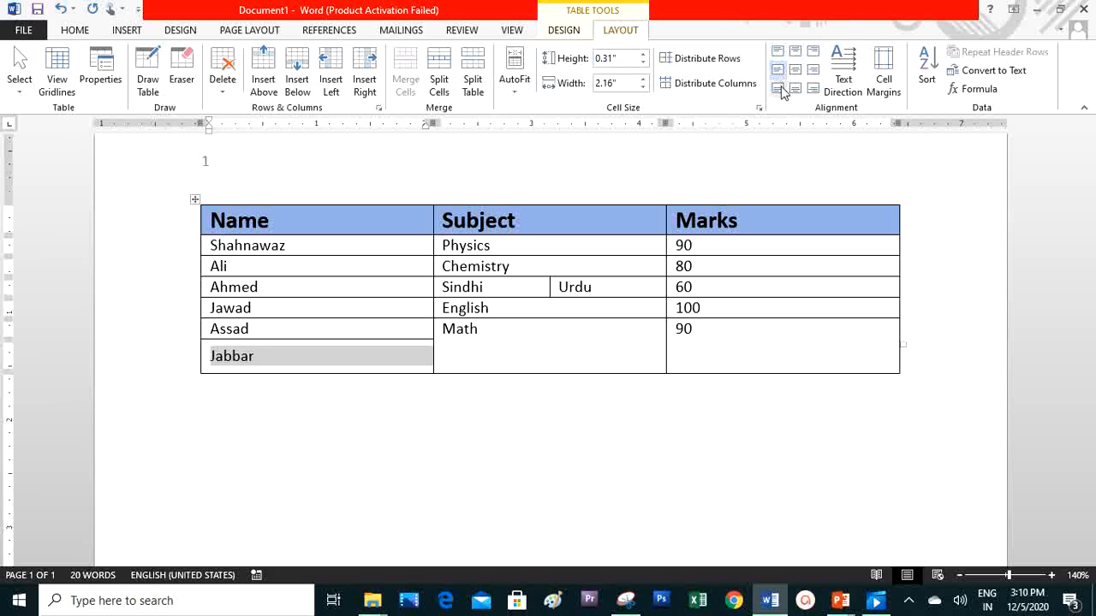
left_click(777, 88)
left_click(795, 87)
left_click(795, 69)
left_click(795, 52)
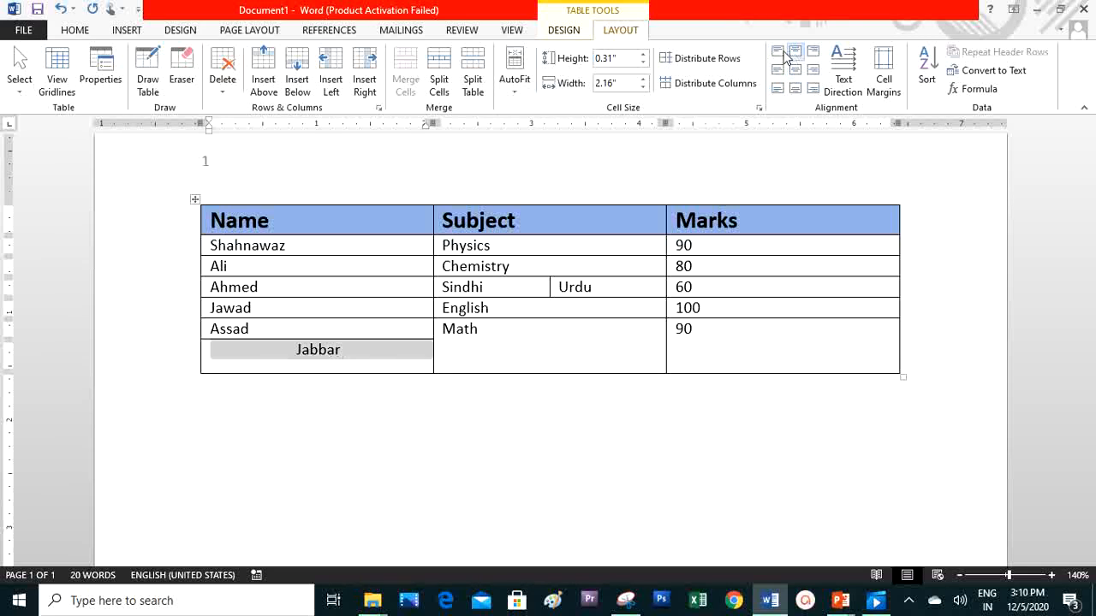
left_click(776, 51)
left_click(776, 70)
left_click(812, 69)
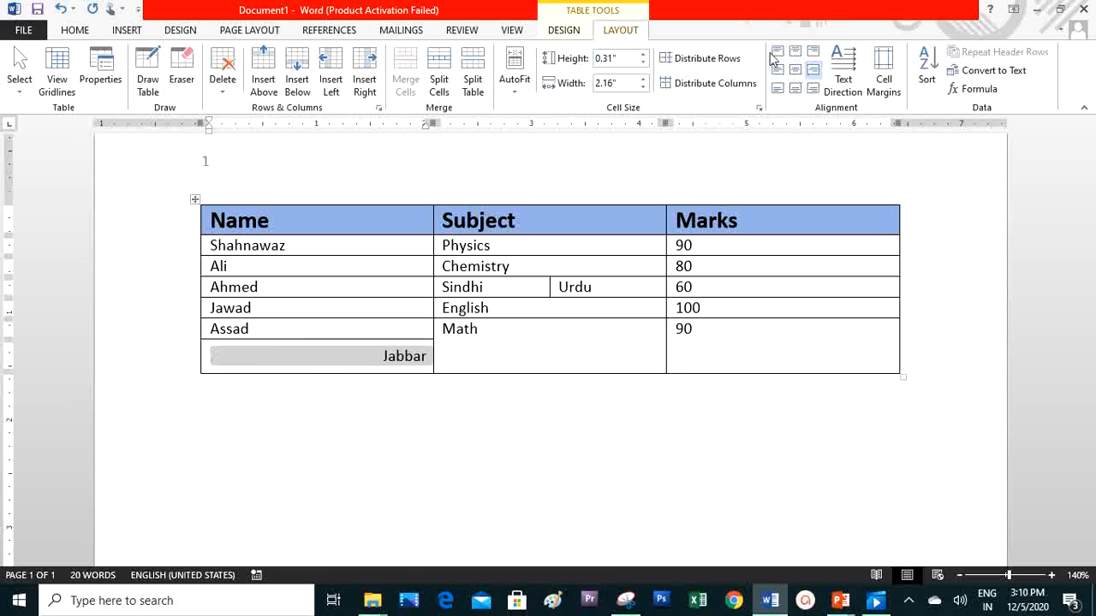
left_click(501, 335)
left_click(416, 341)
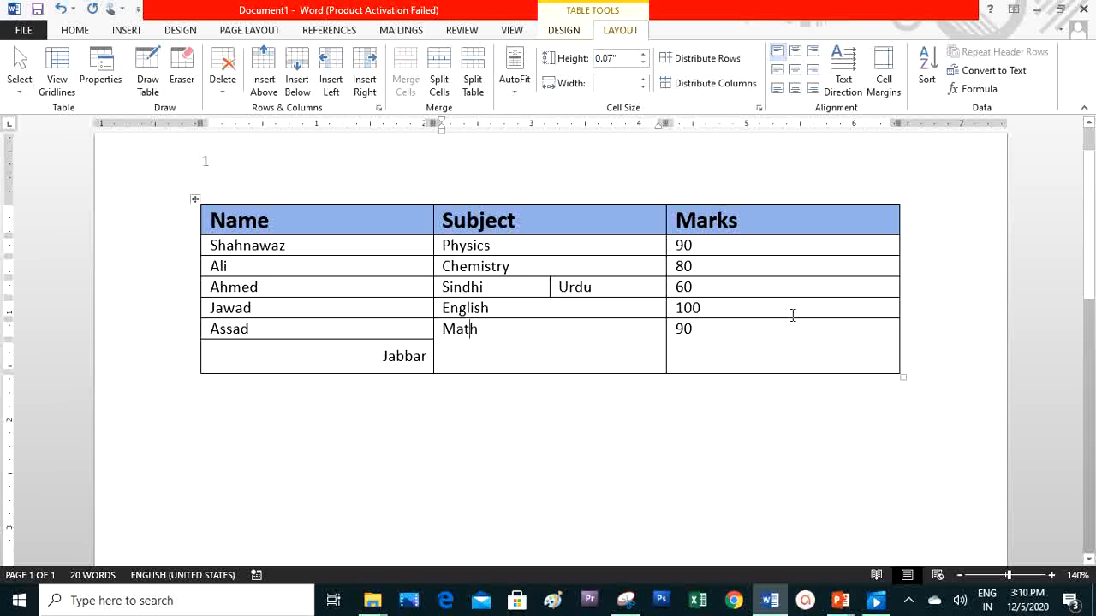
left_click(711, 347)
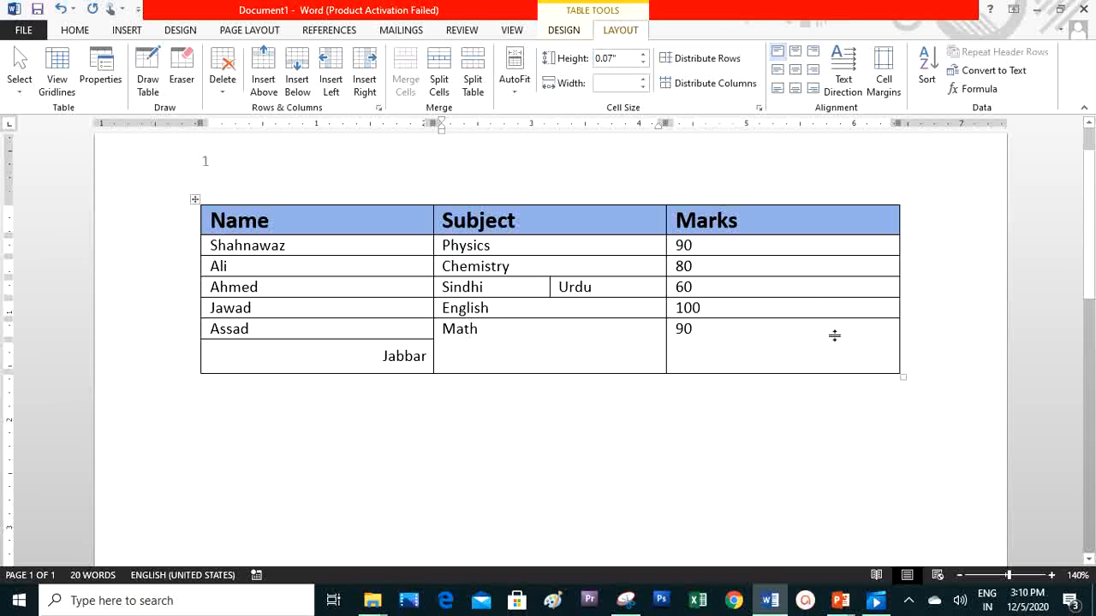
left_click_drag(516, 335, 451, 317)
left_click(520, 345)
- Draw a vertical and a horizontal border dividing the Math cell, and a horizontal border below the last 90 in the Marks column
left_click(148, 73)
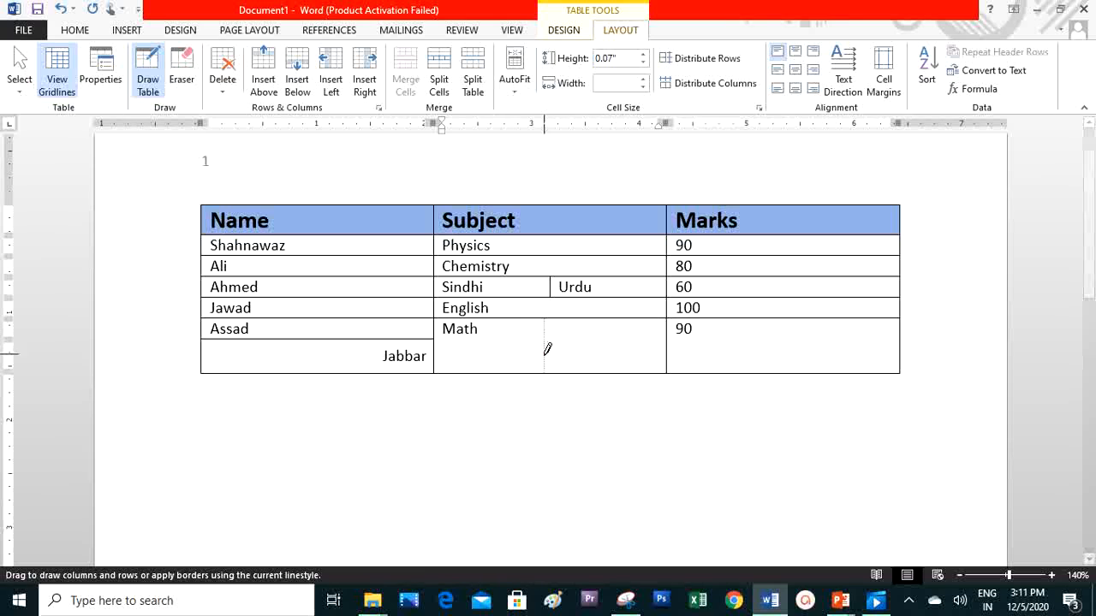
left_click_drag(545, 324, 545, 368)
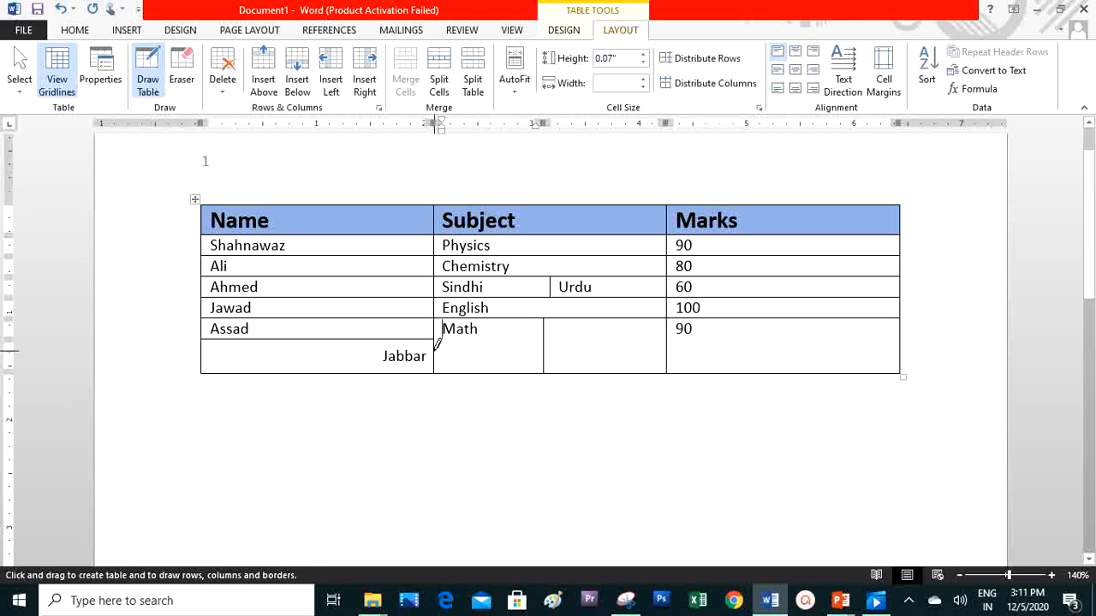
left_click_drag(437, 344, 613, 348)
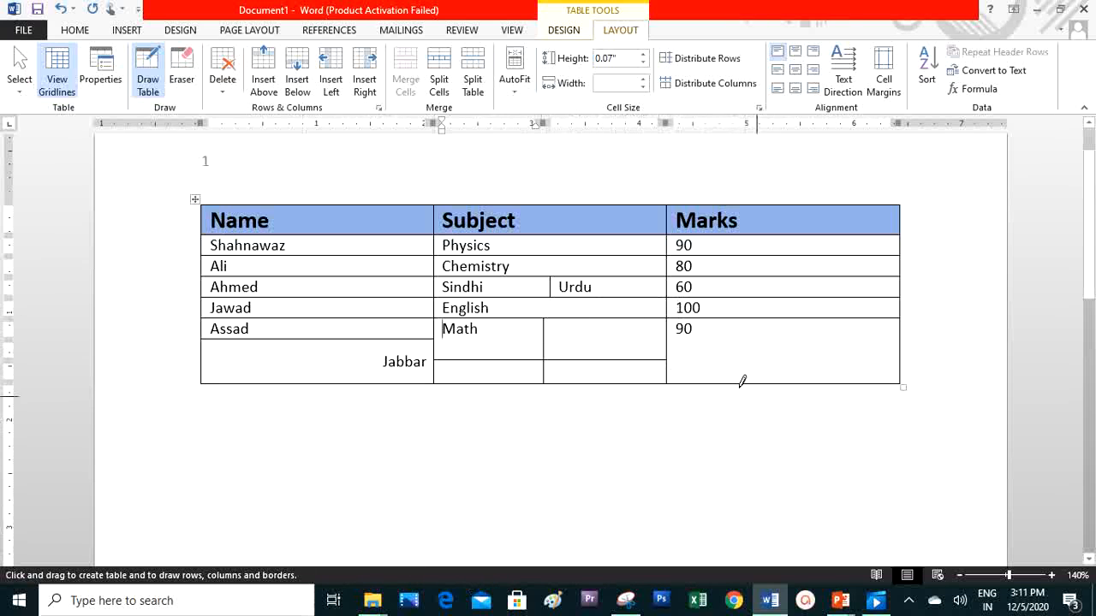
left_click_drag(671, 342, 917, 348)
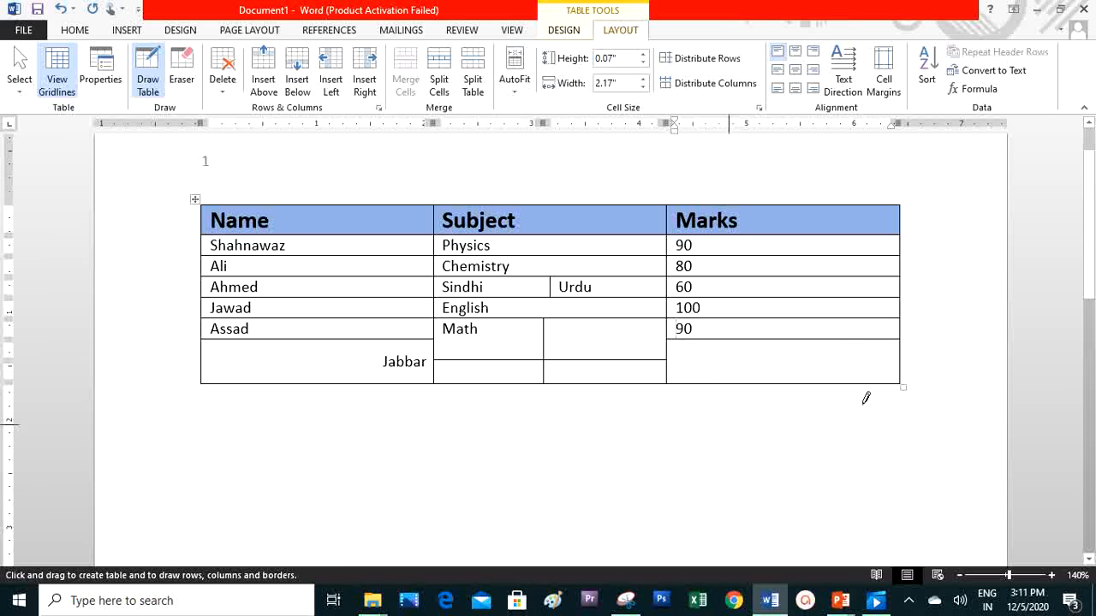
- Erase the vertical and horizontal partitions inside the Math cell with the Eraser, and leave the tool
left_click(181, 72)
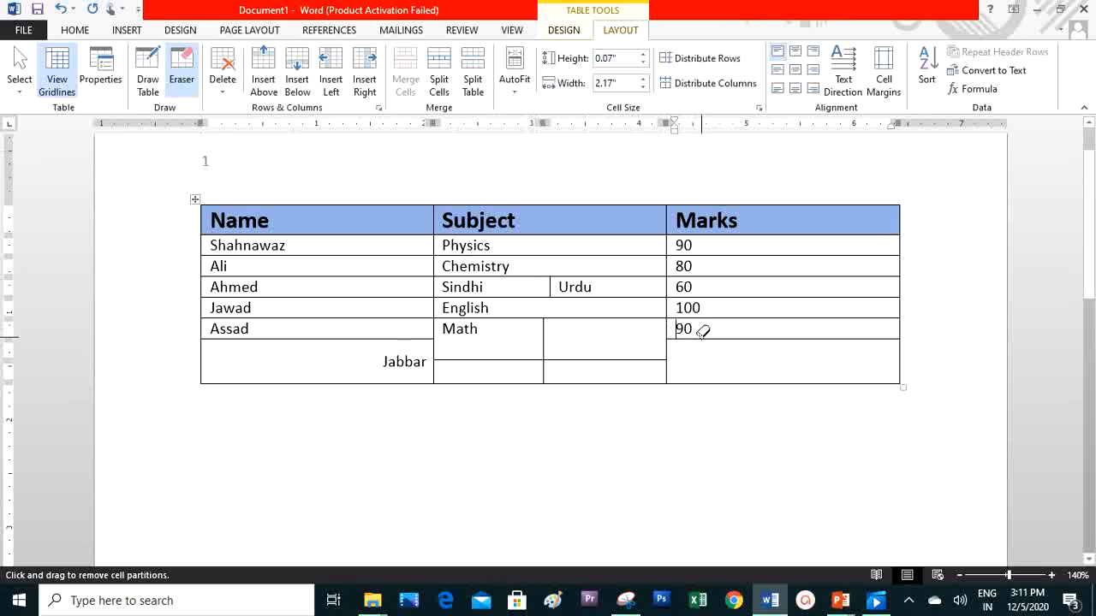
left_click(544, 330)
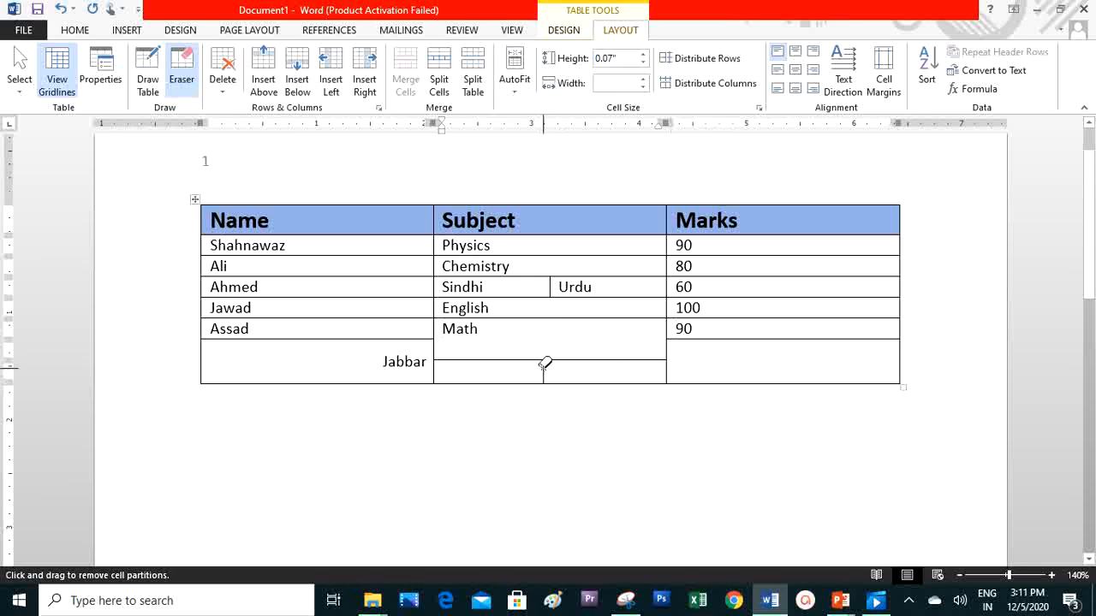
left_click(543, 366)
left_click(557, 361)
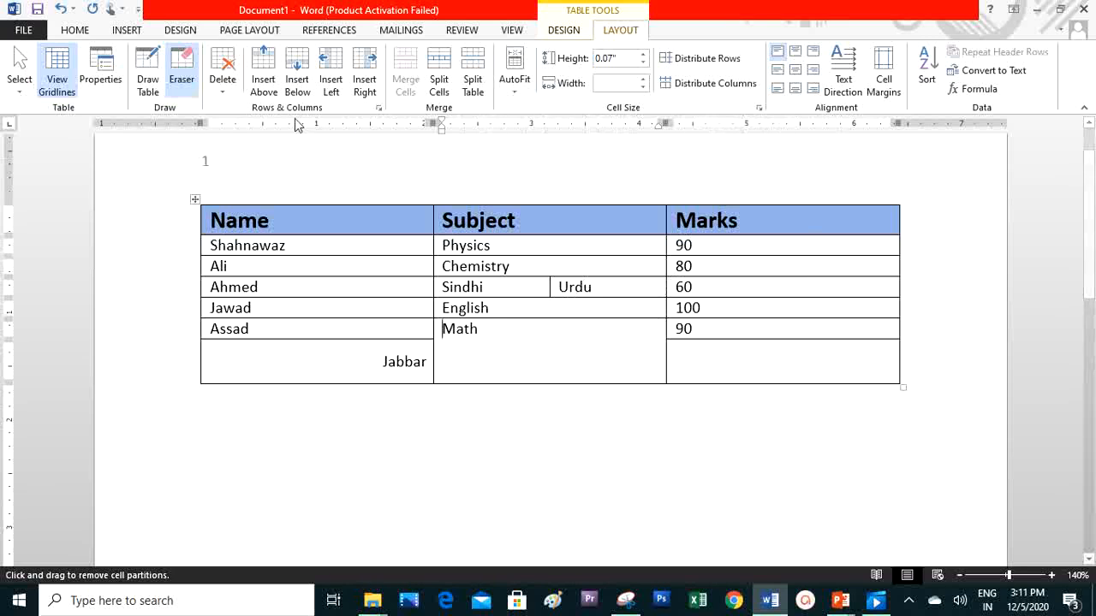
key("Escape")
- Insert a new column to the right of the Marks column
left_click(839, 250)
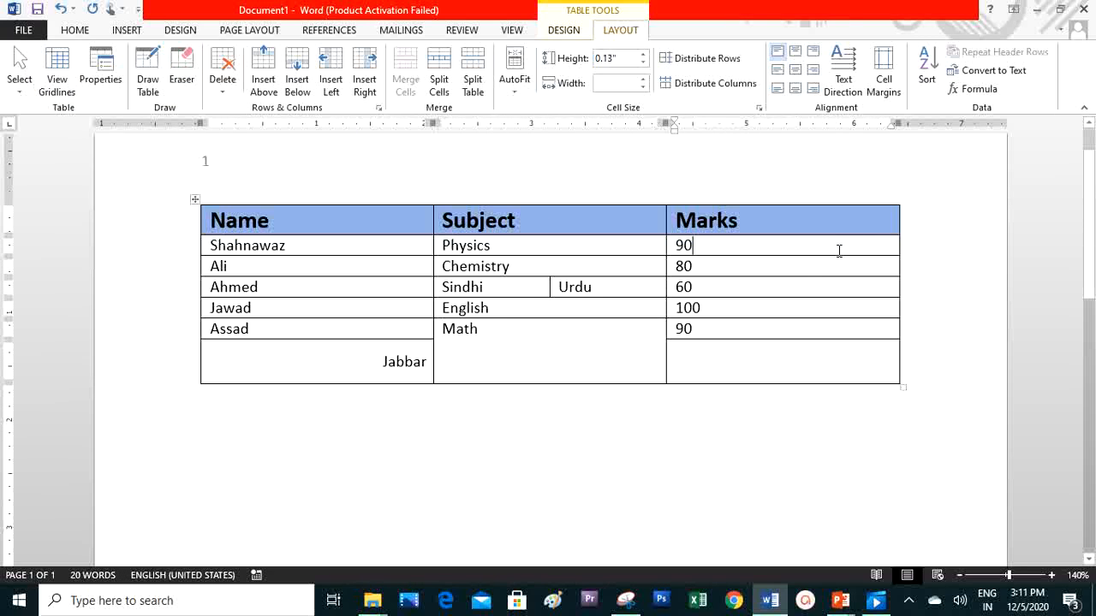
left_click(366, 86)
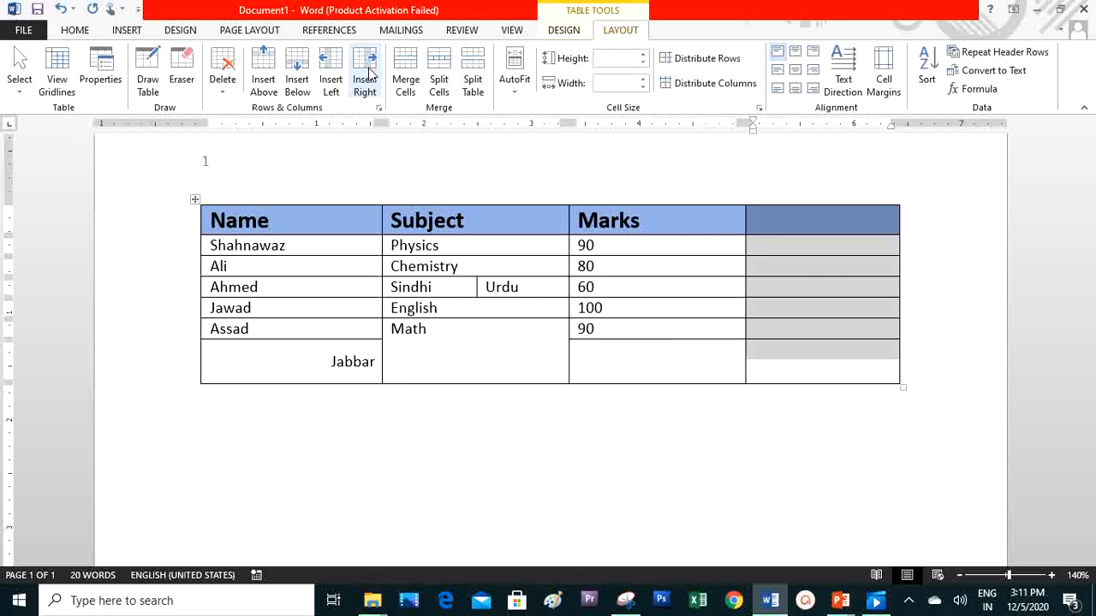
- Enter the heading Status in the header cell of the new last column
left_click(815, 216)
type("a=")
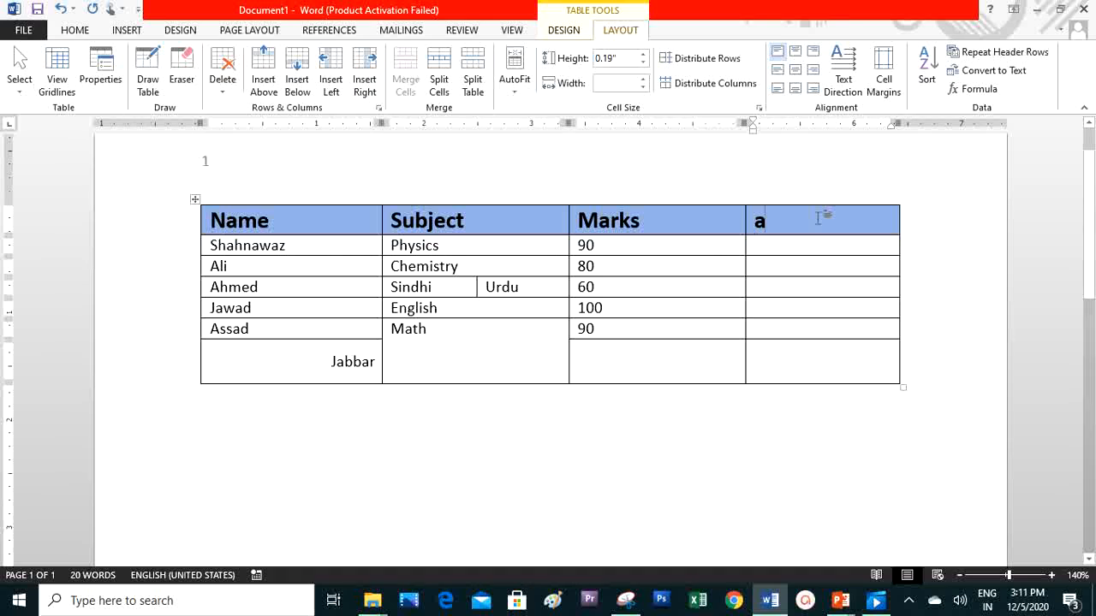
key("BackSpace")
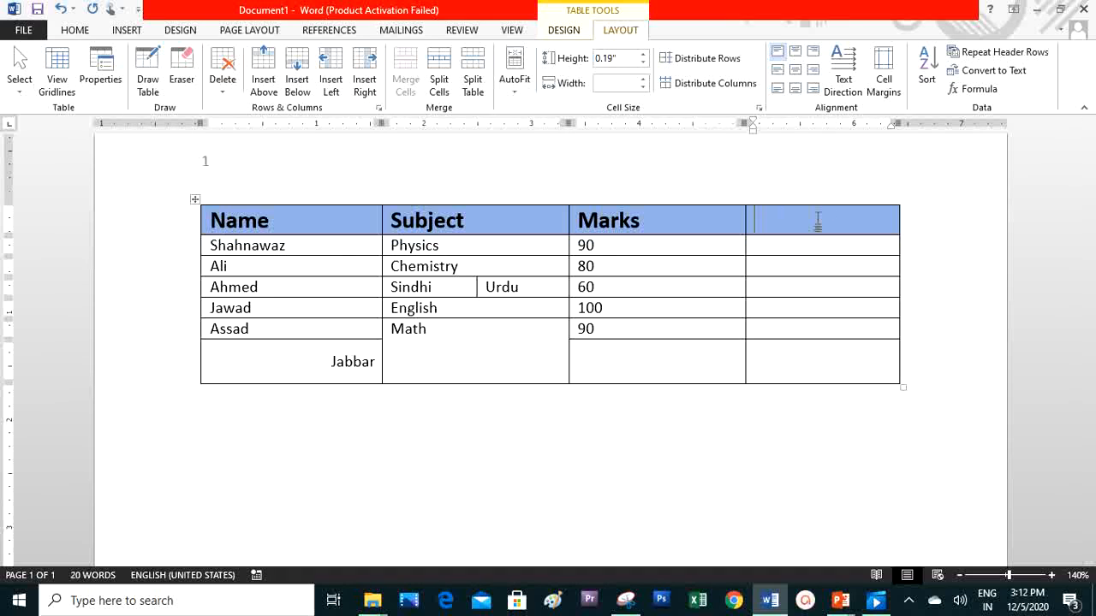
type("A")
key("BackSpace")
key("BackSpace")
type("Sa")
key("BackSpace")
type("taut")
key("BackSpace")
key("BackSpace")
key("BackSpace")
type("atus")
key("Tab")
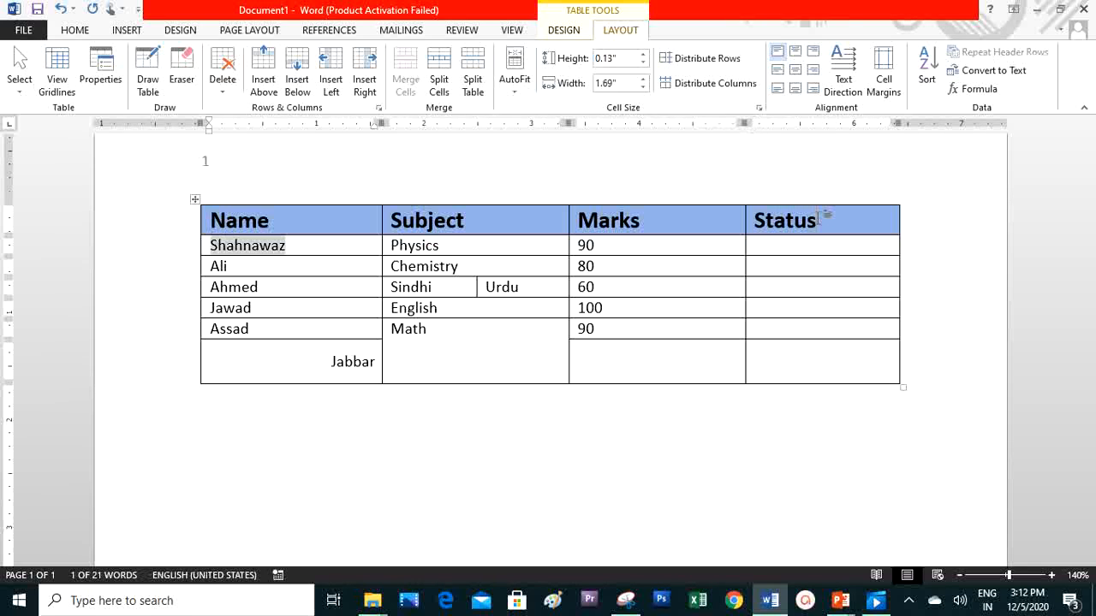
- Fill the Status cells for the five rows from Physics to Math with Pass, Pass, Fail, Pass and Pass
left_click(796, 245)
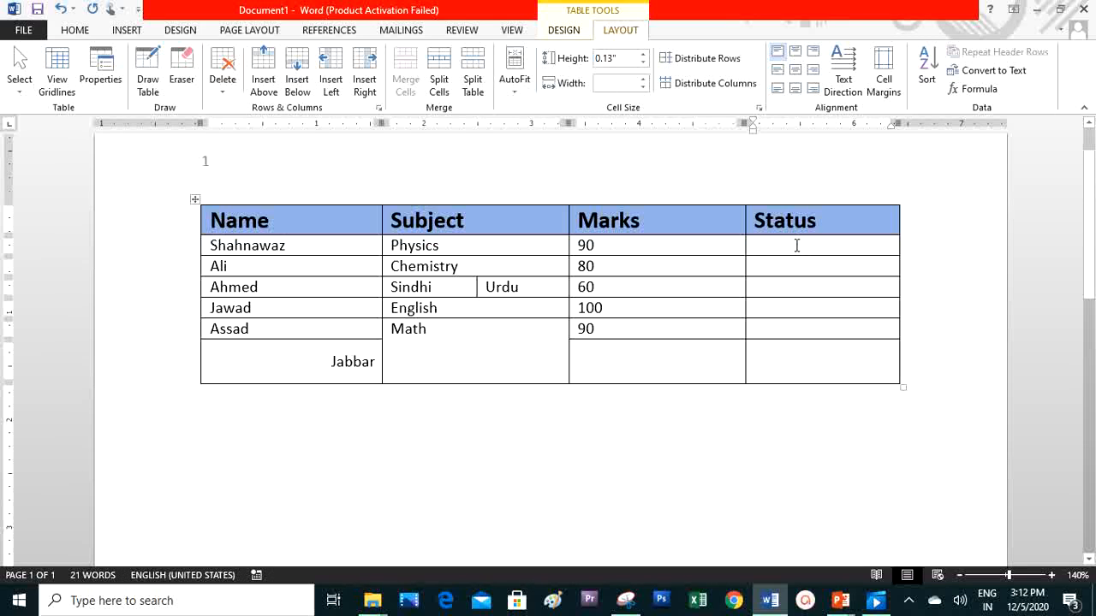
type("Pass")
key("Tab")
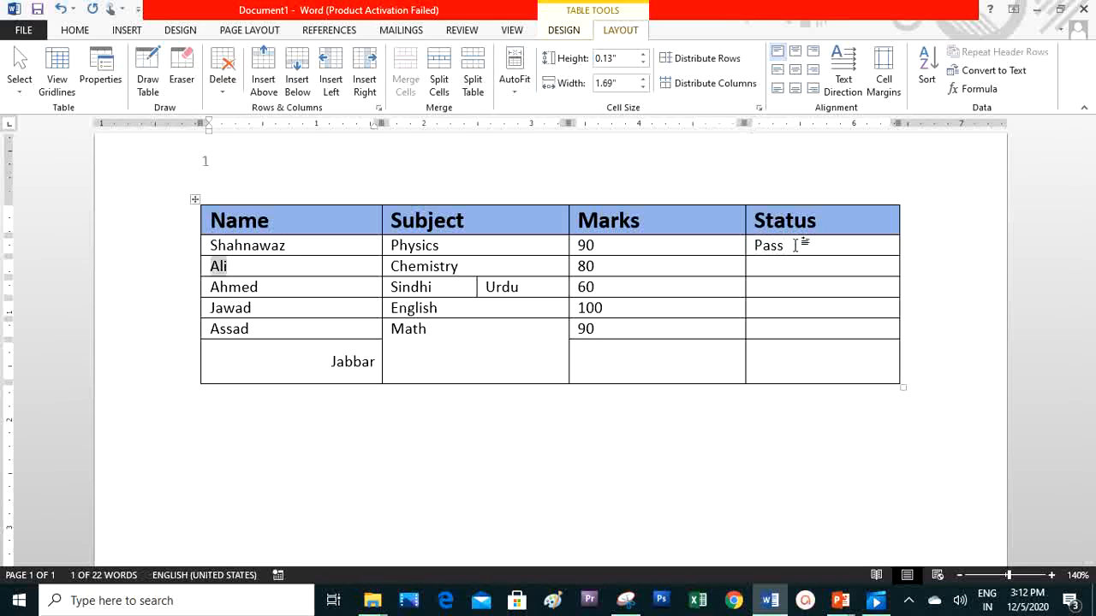
left_click(778, 267)
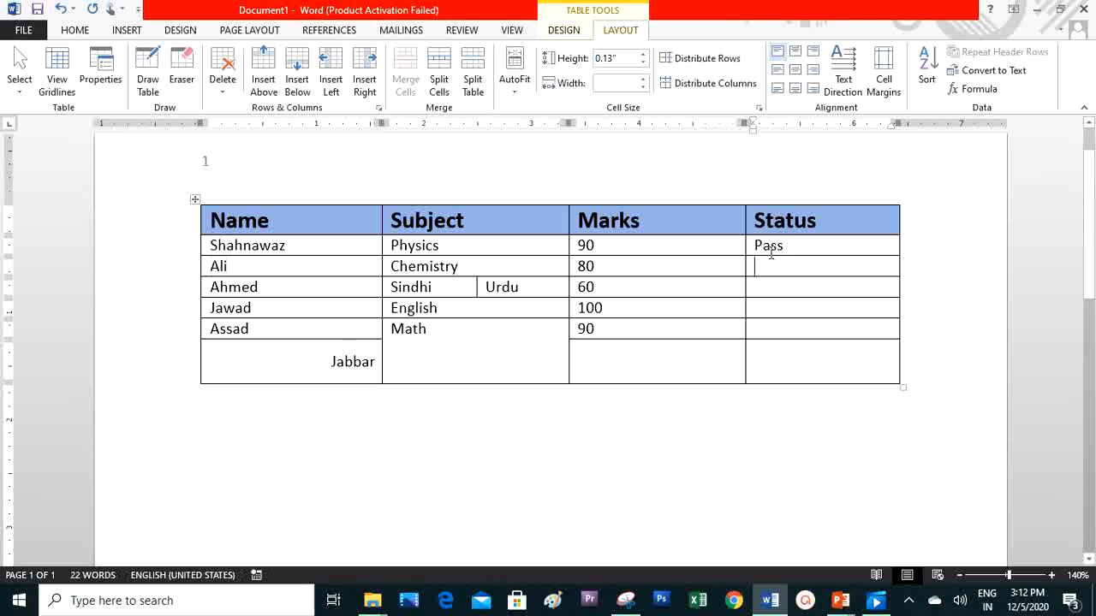
type("Pass")
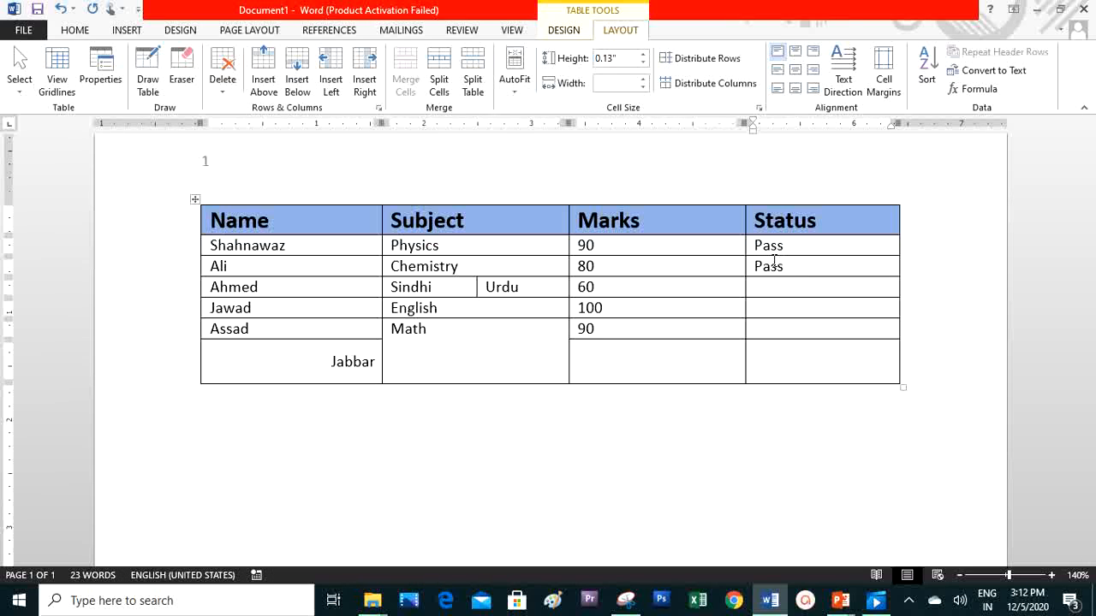
key("Down")
key("Tab")
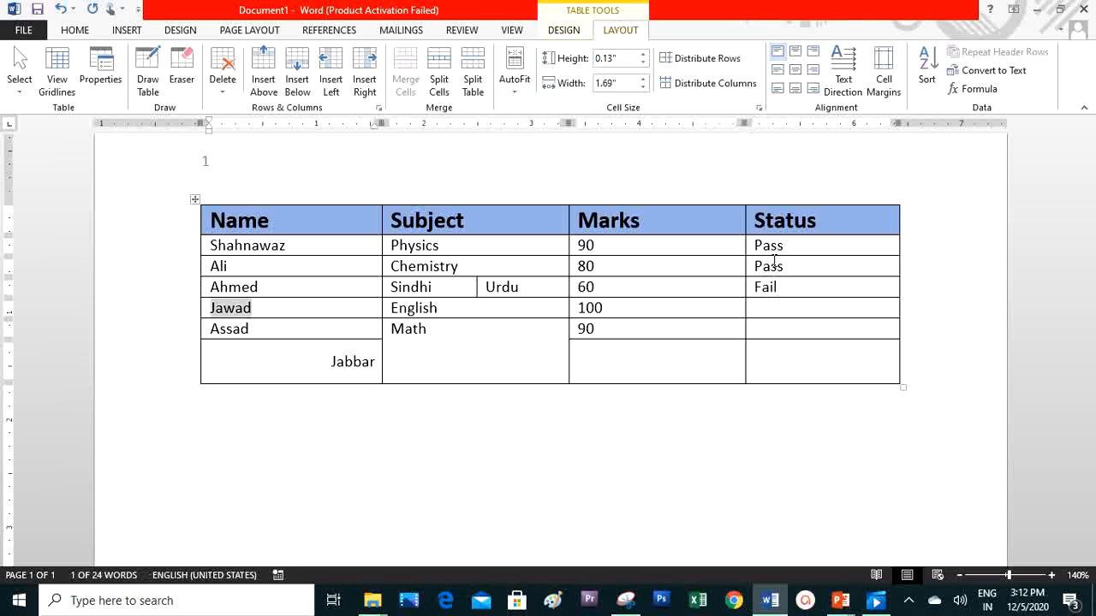
left_click(777, 308)
type("Pass")
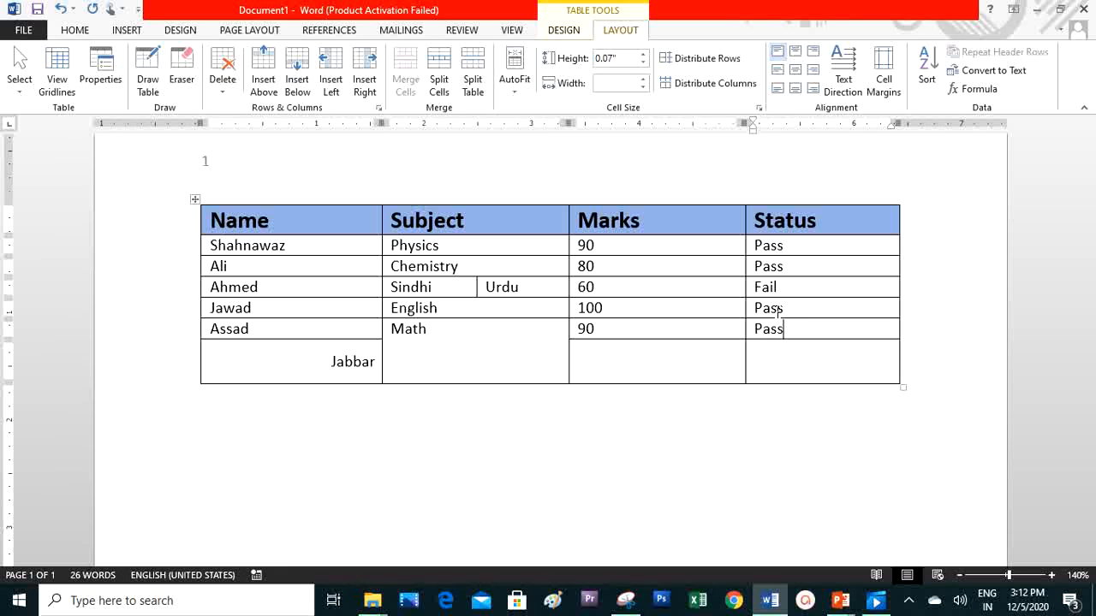
- Delete the entire Status column from the table
left_click(787, 289)
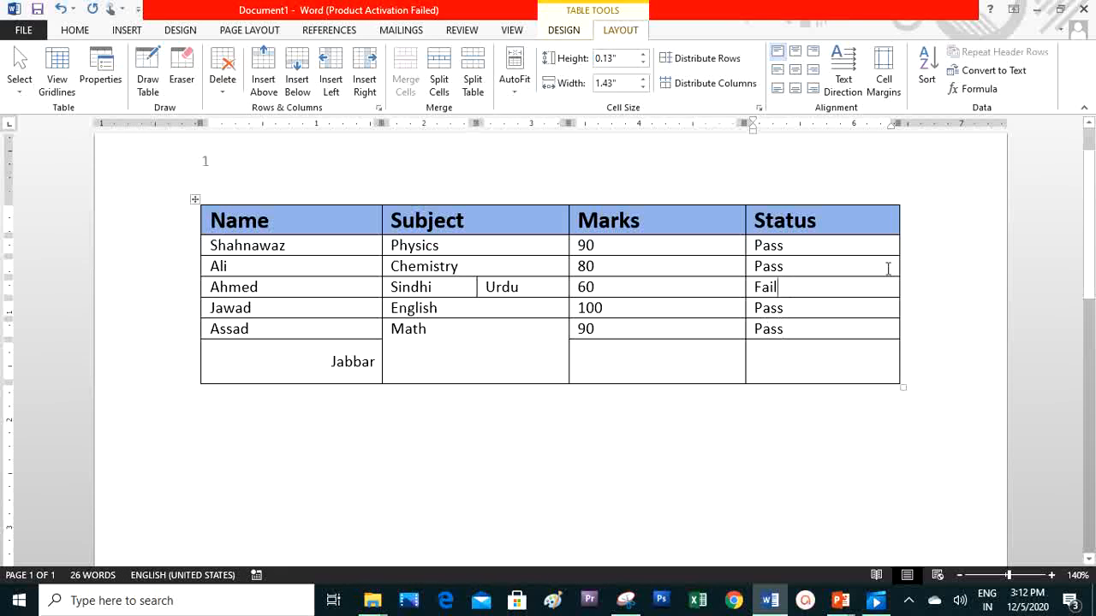
left_click(831, 217)
right_click(828, 216)
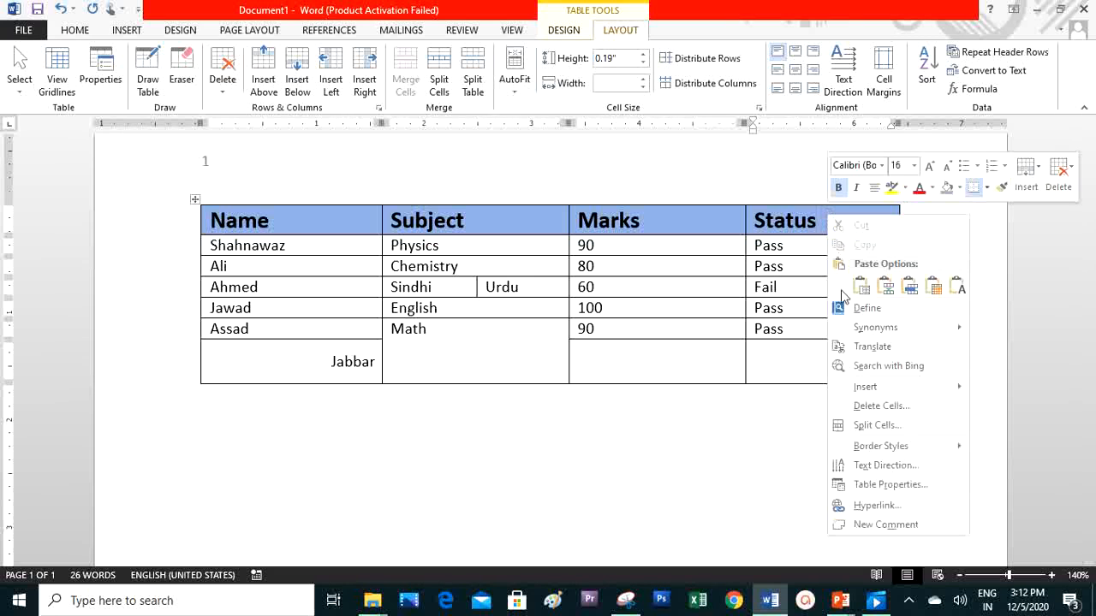
left_click(871, 409)
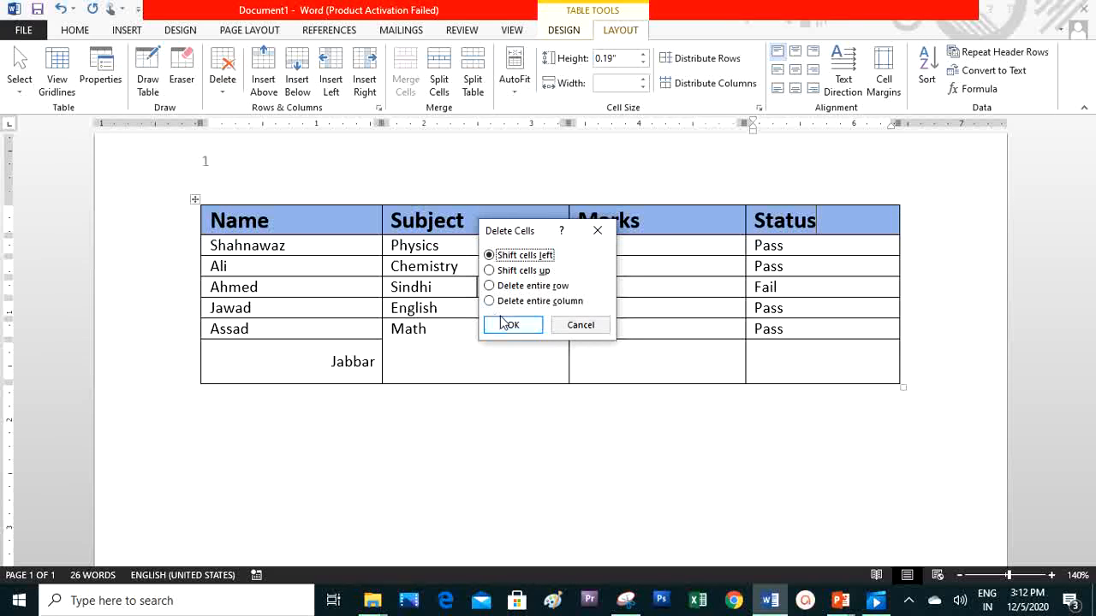
left_click(512, 303)
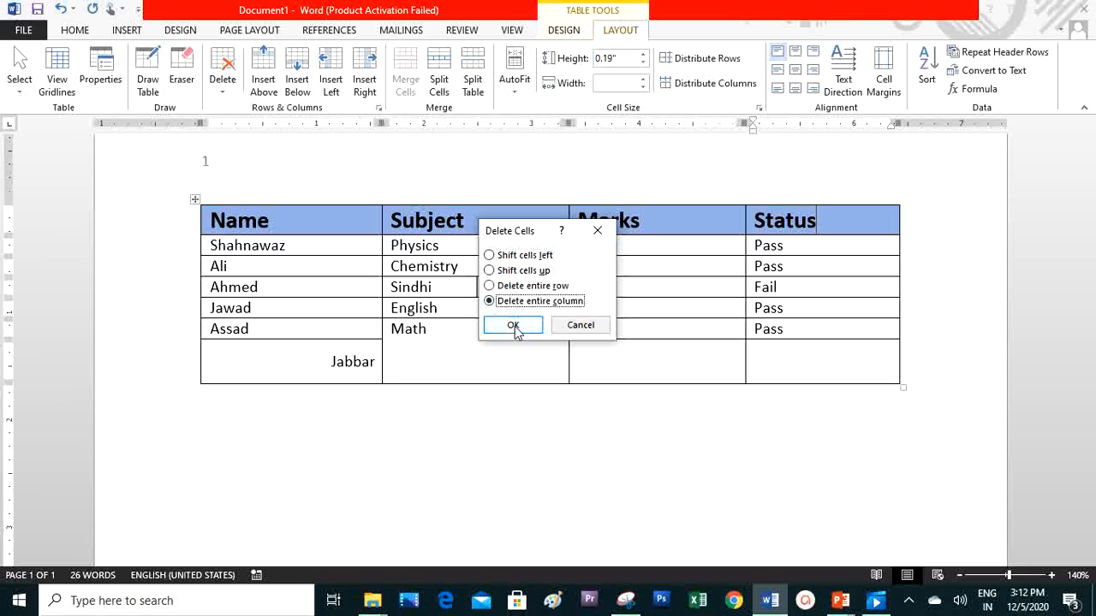
left_click(514, 325)
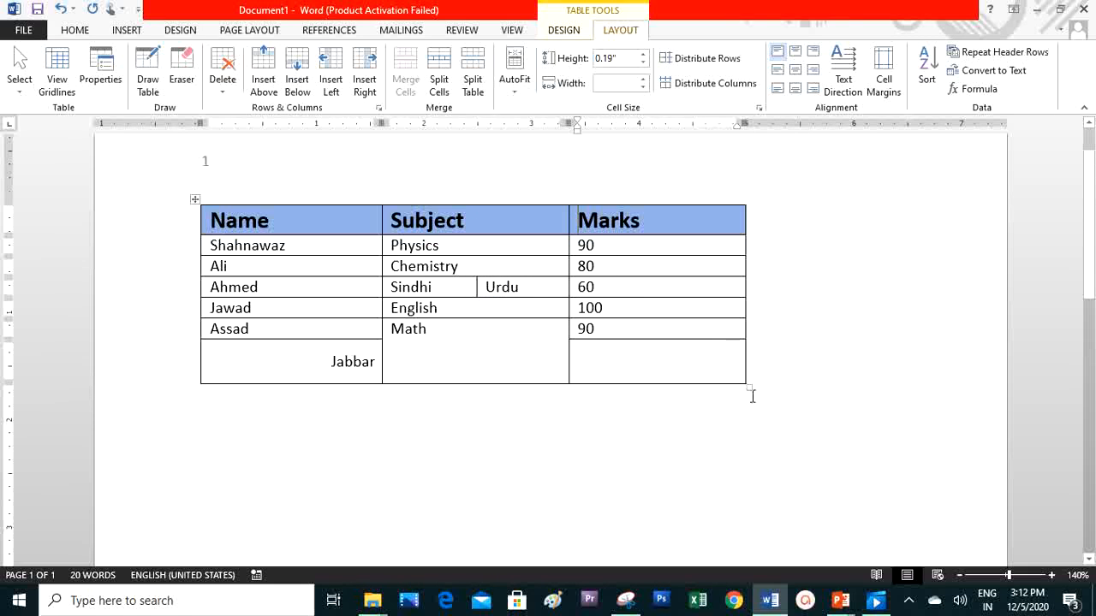
- Enlarge the whole table to about 7 inches wide and center it horizontally on the page
left_click_drag(750, 390, 951, 413)
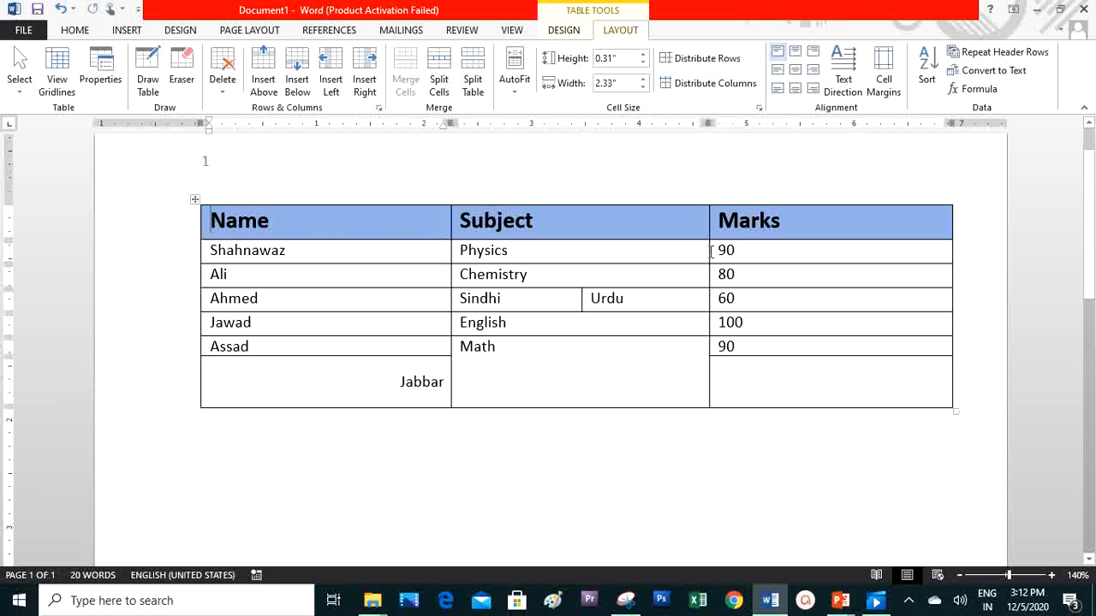
scroll(1015, 240, "up", 1)
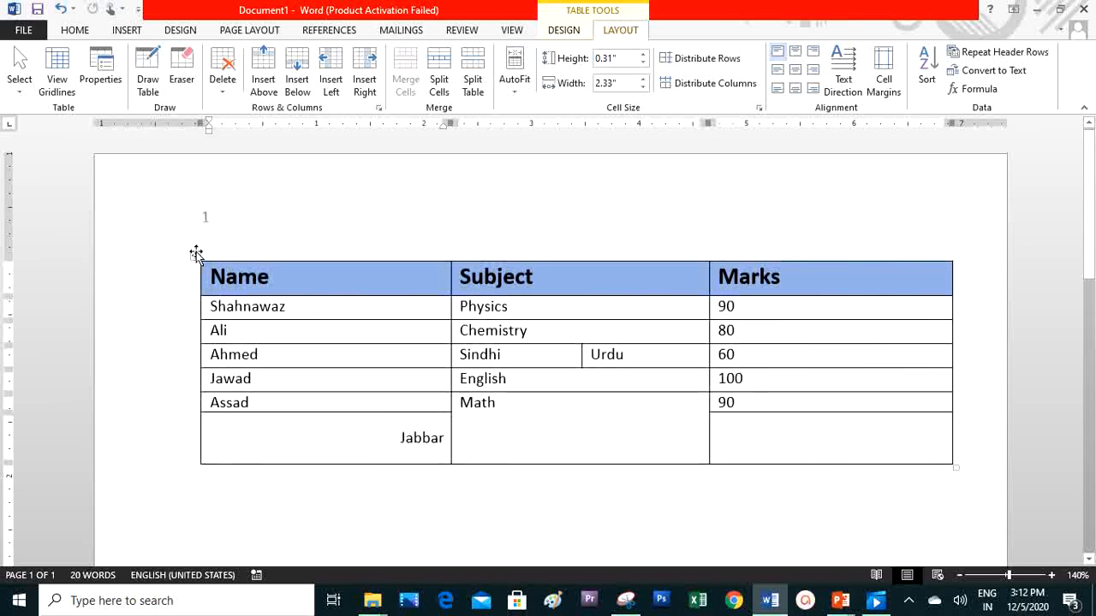
left_click(196, 253)
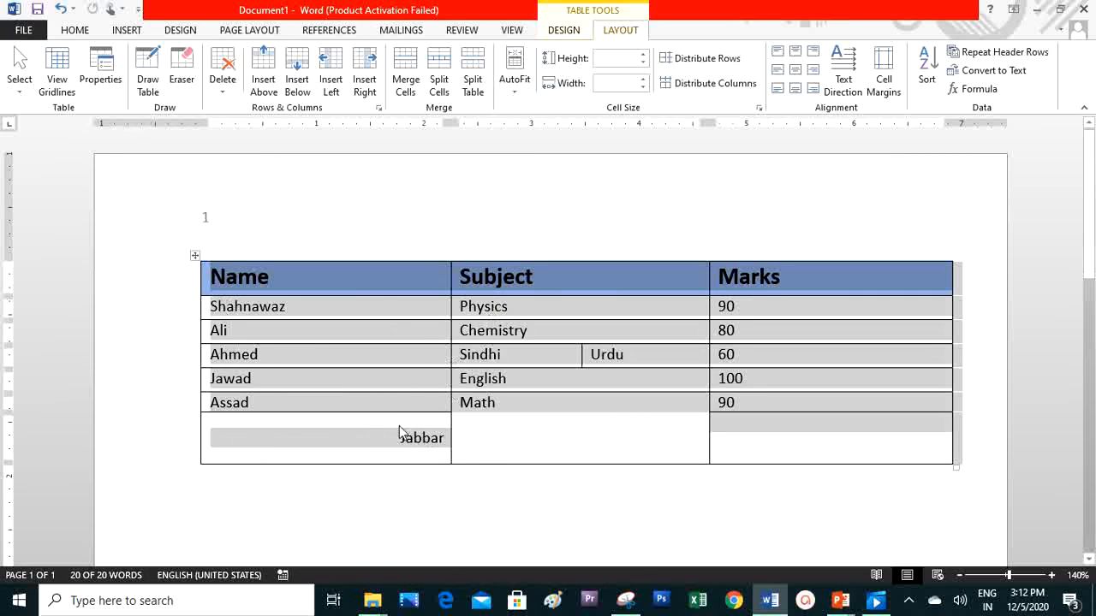
left_click(75, 30)
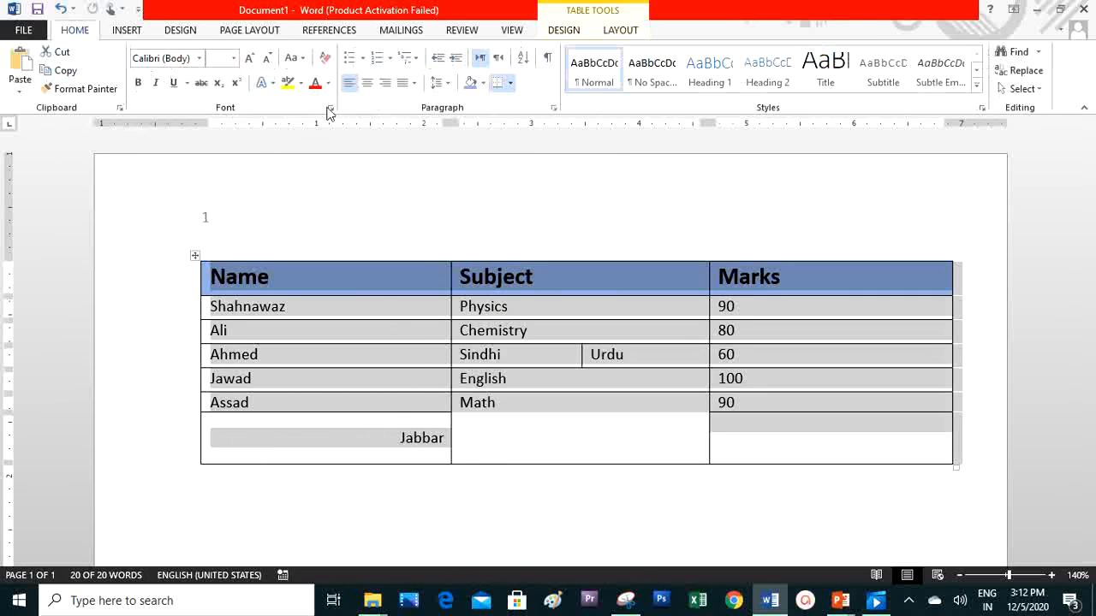
left_click(370, 89)
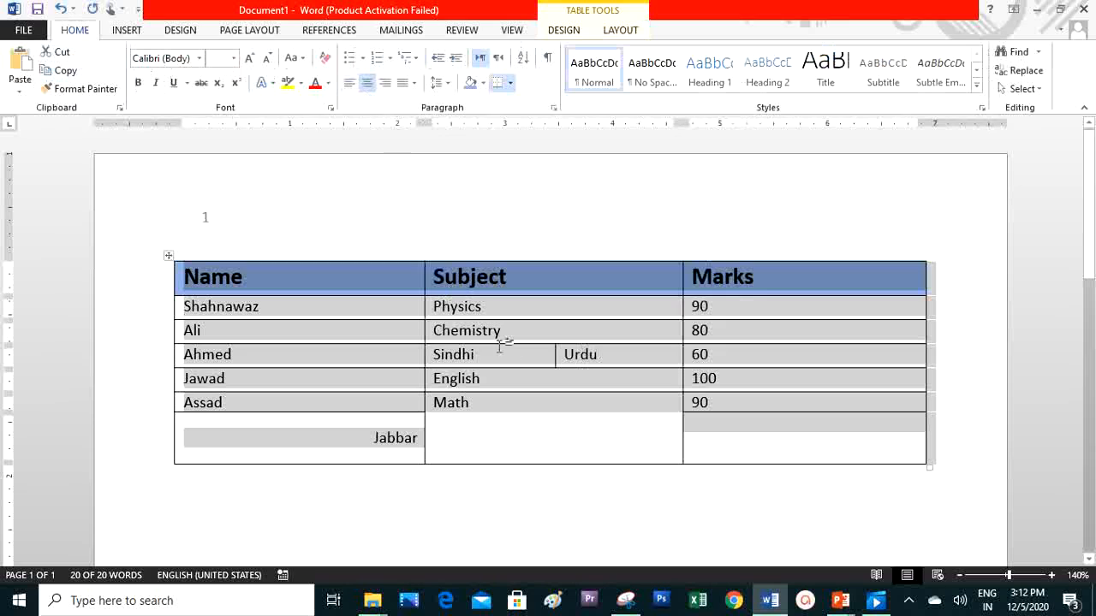
- Try the yellow Grid Table 5 Dark - Accent 4 style on the table, followed by its gray and blue variants
left_click(648, 386)
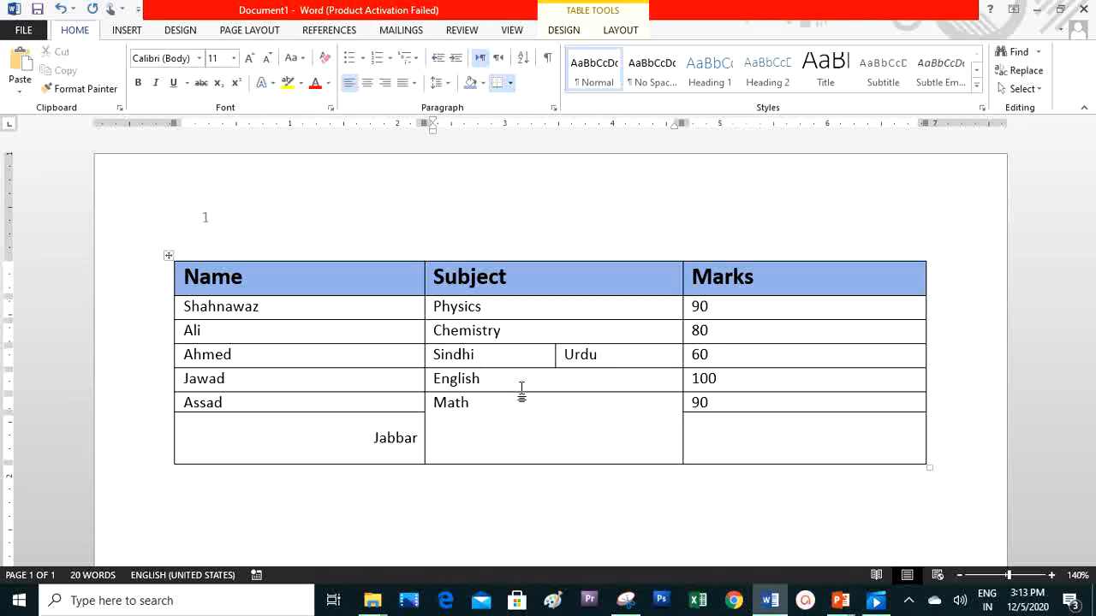
left_click(563, 30)
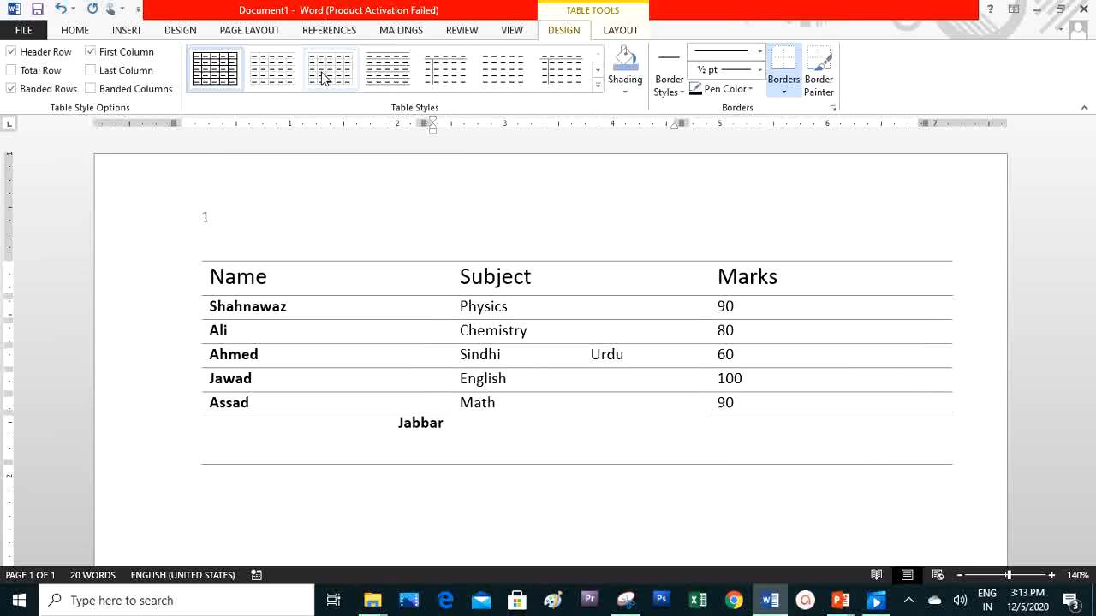
left_click(596, 77)
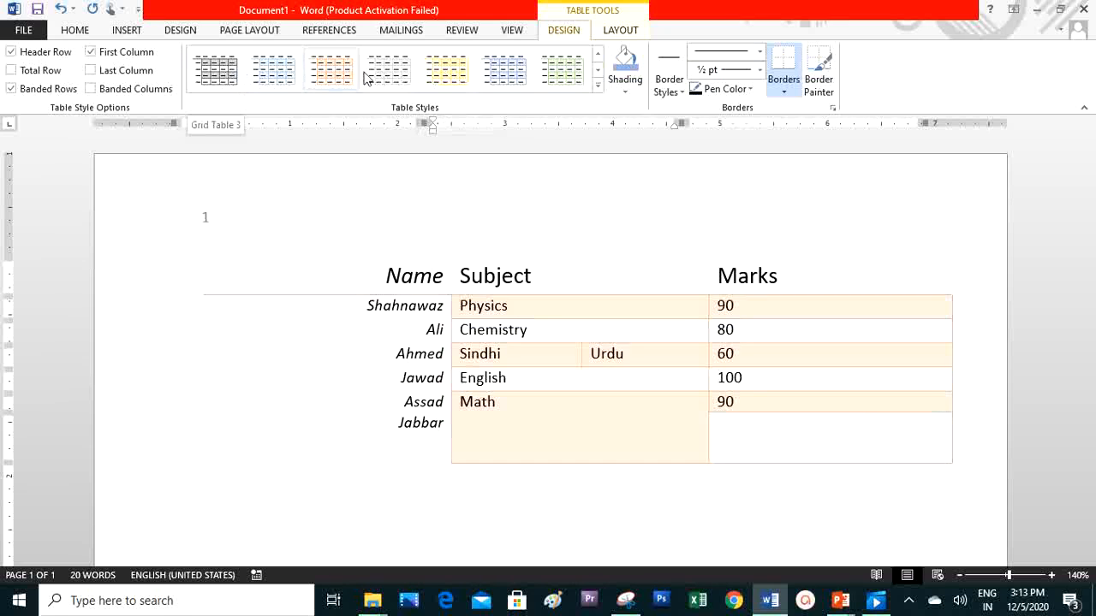
left_click(598, 69)
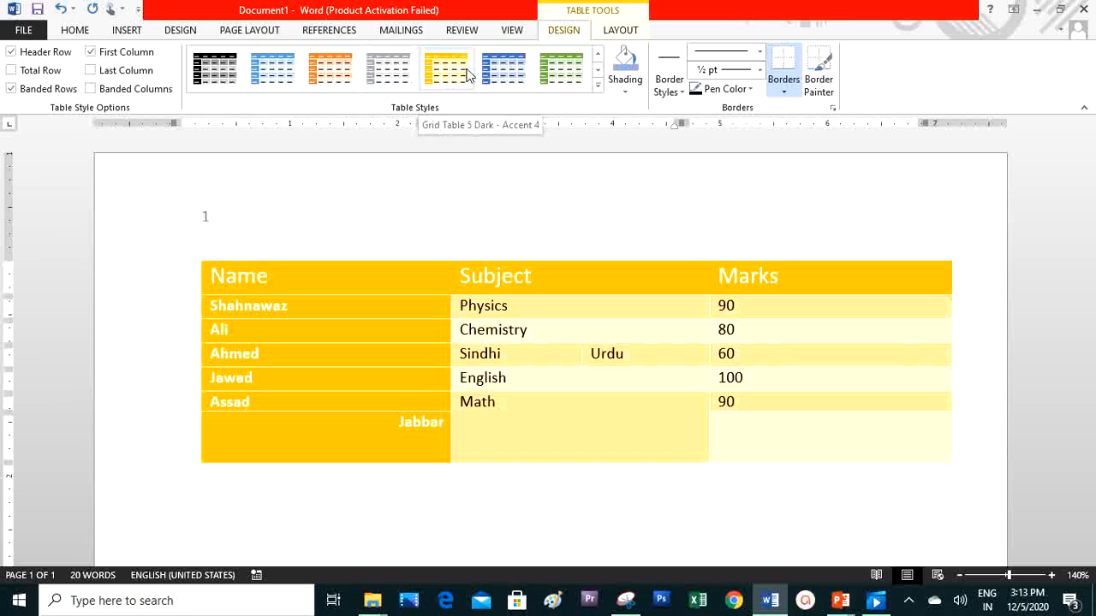
left_click(466, 75)
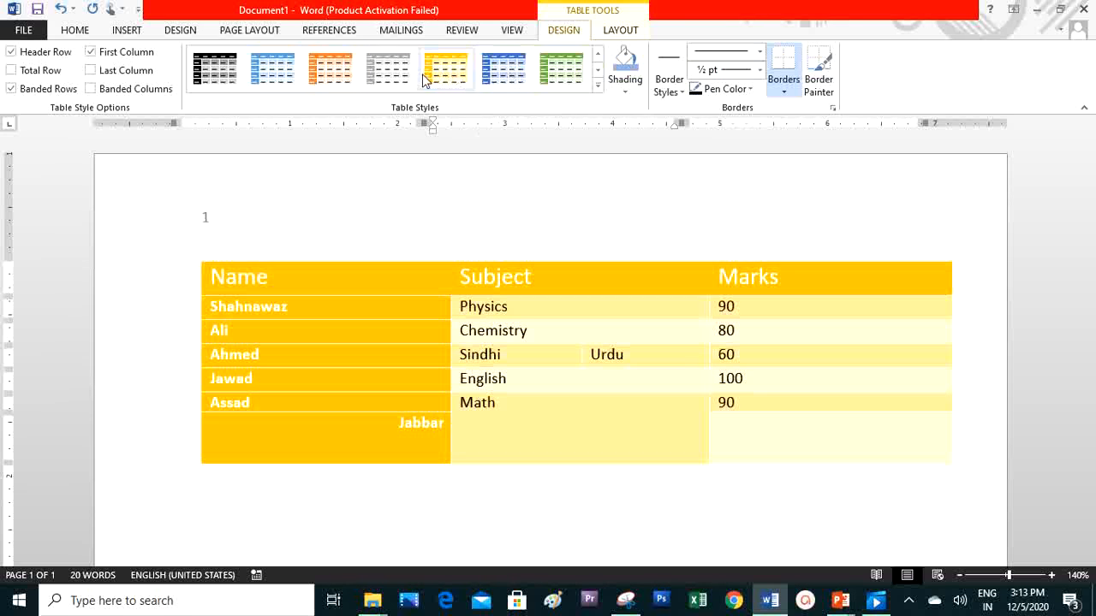
left_click(389, 70)
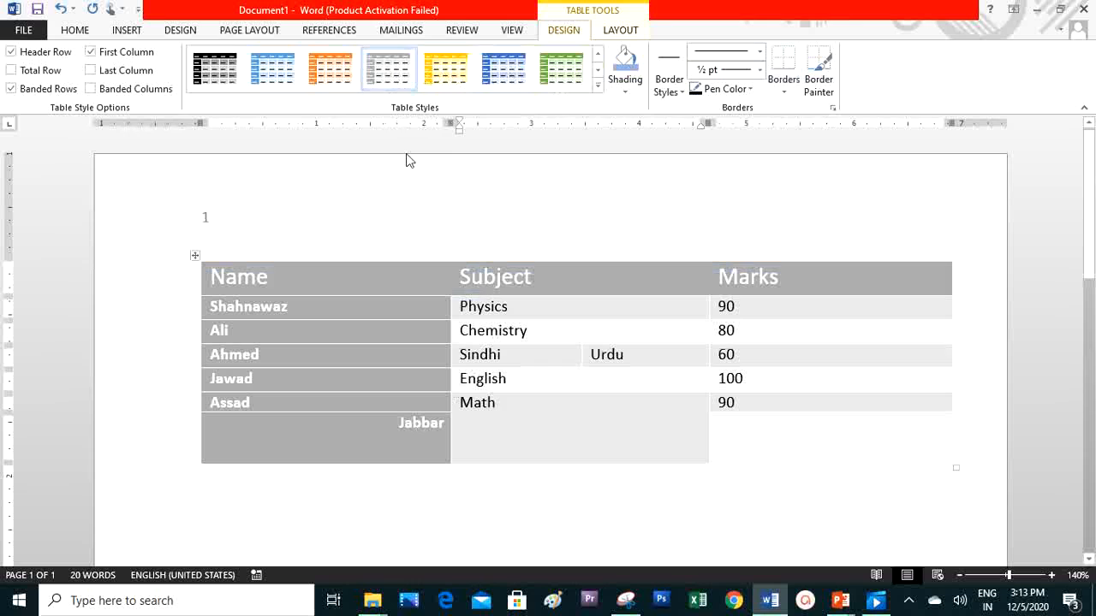
left_click(503, 68)
- Undo the table style changes to restore the plain grid with the blue header row
left_click(196, 255)
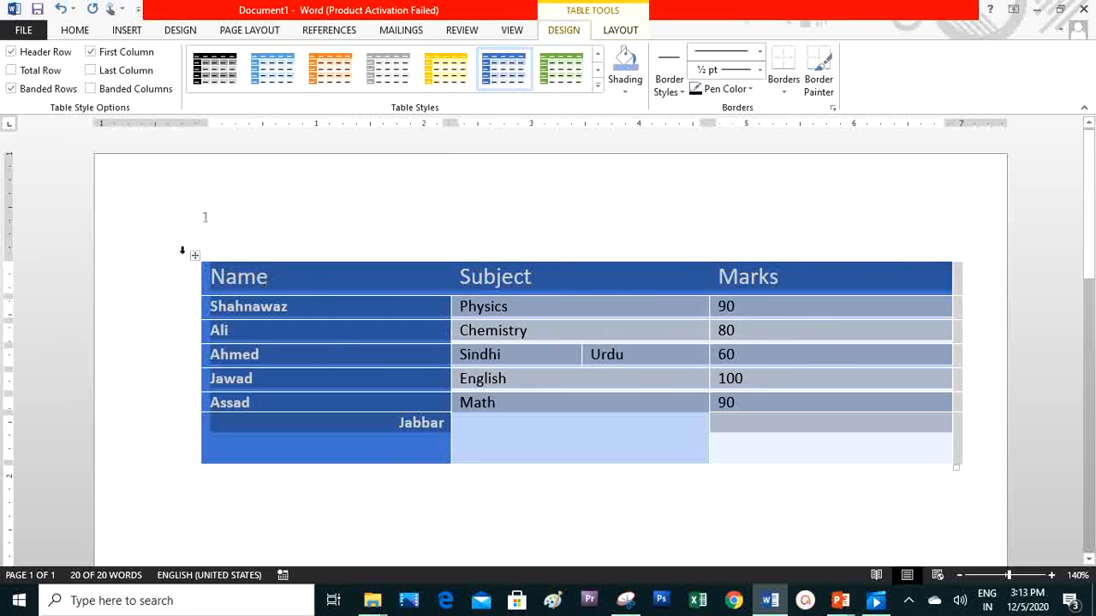
key("ctrl+z")
key("ctrl+z")
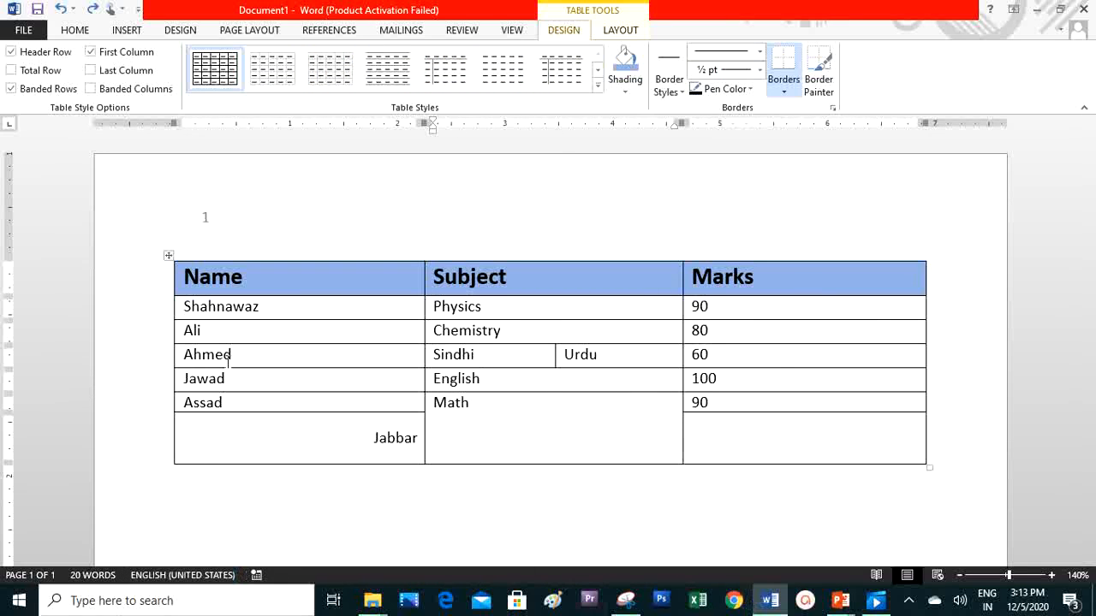
- With the whole table selected, set the border line weight to 4½ pt and try the Border Painter across the table
left_click(167, 257)
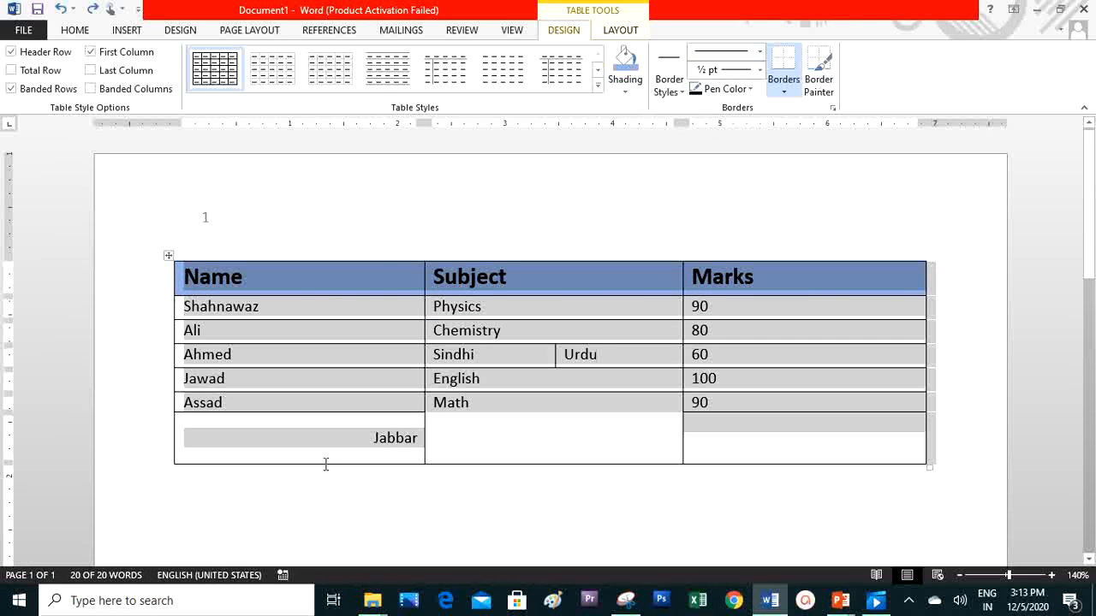
left_click(784, 93)
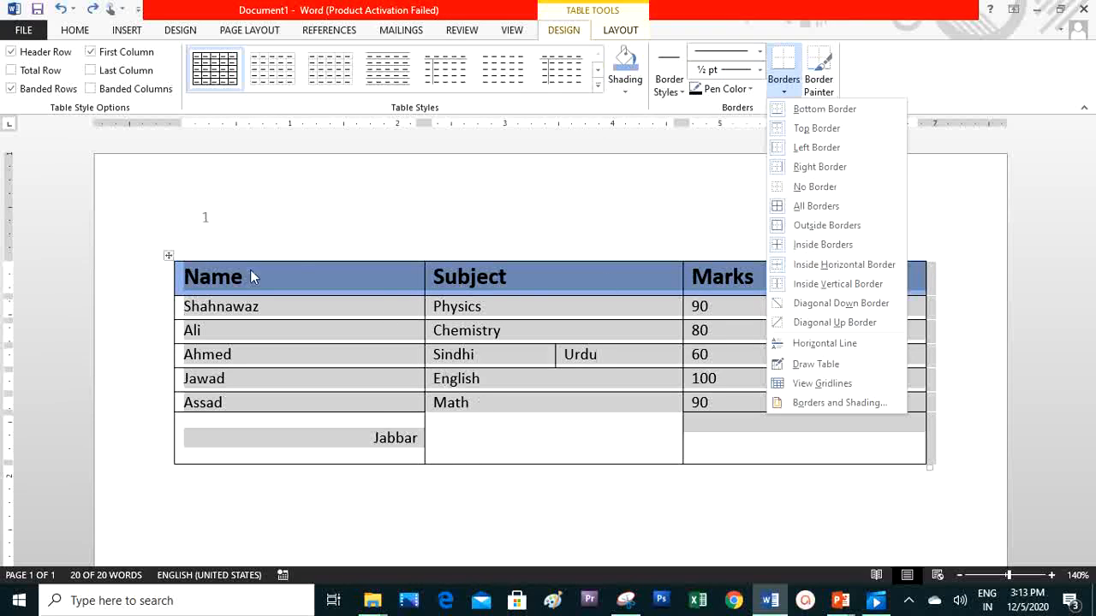
left_click(169, 260)
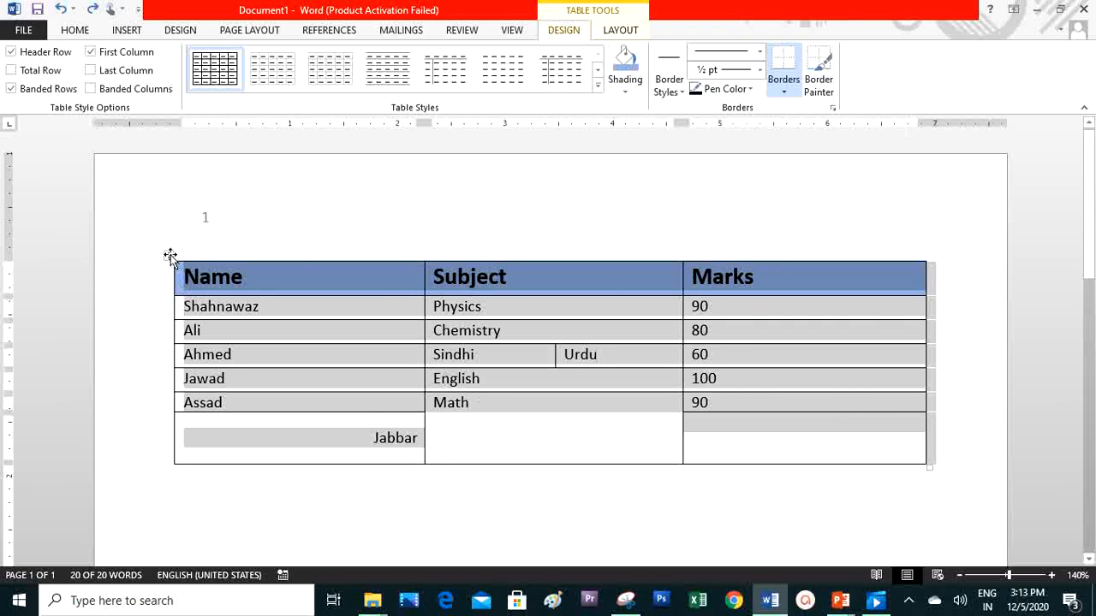
left_click(677, 93)
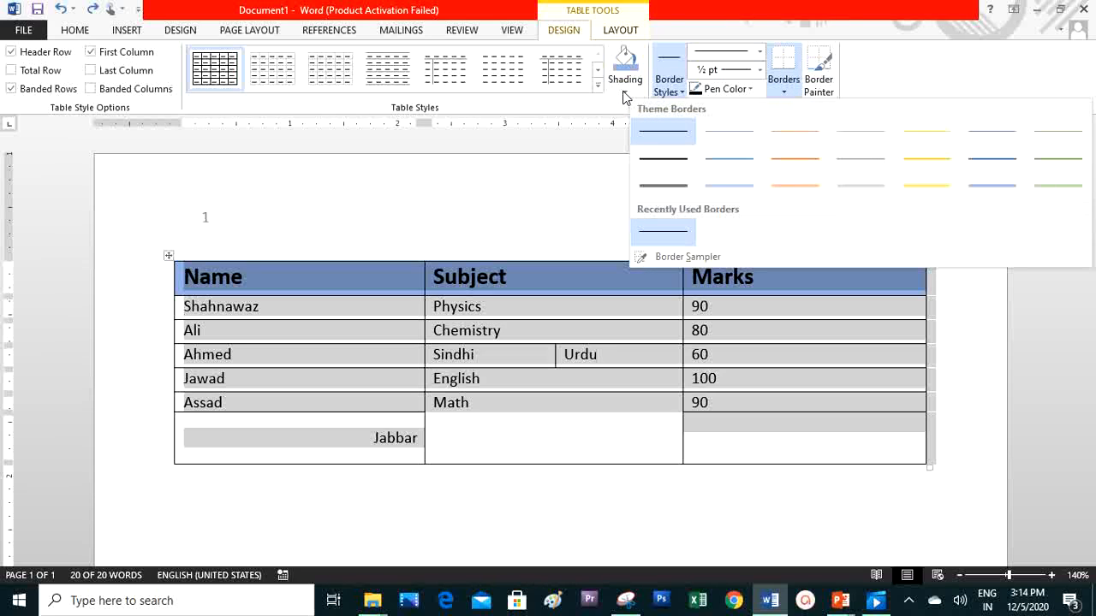
left_click(758, 70)
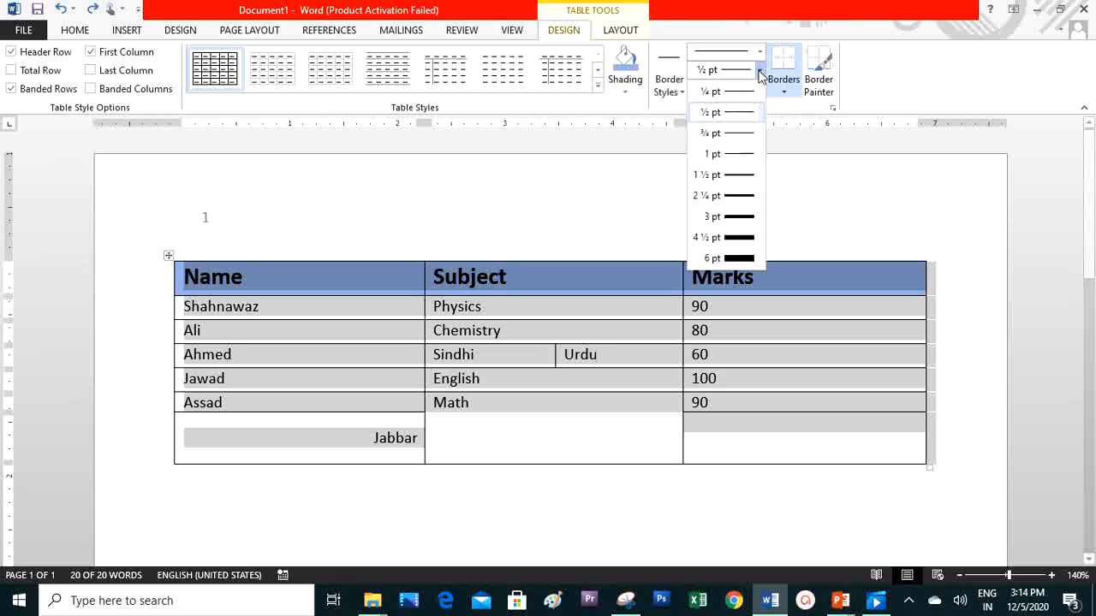
left_click(730, 237)
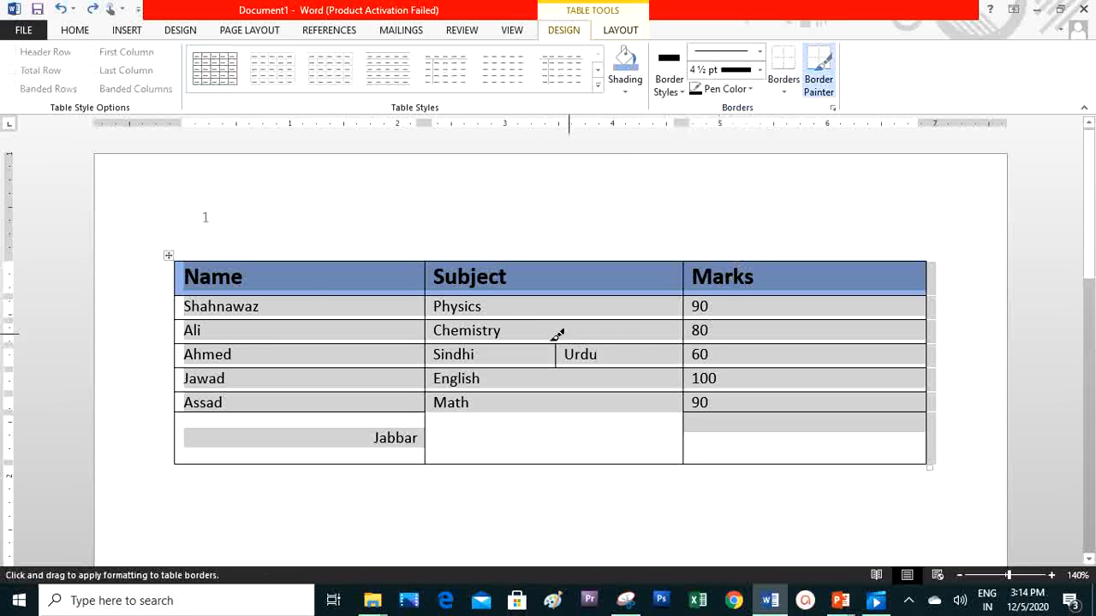
mouse_move(195, 274)
left_mouse_down()
mouse_move(753, 379)
mouse_move(873, 436)
left_mouse_up()
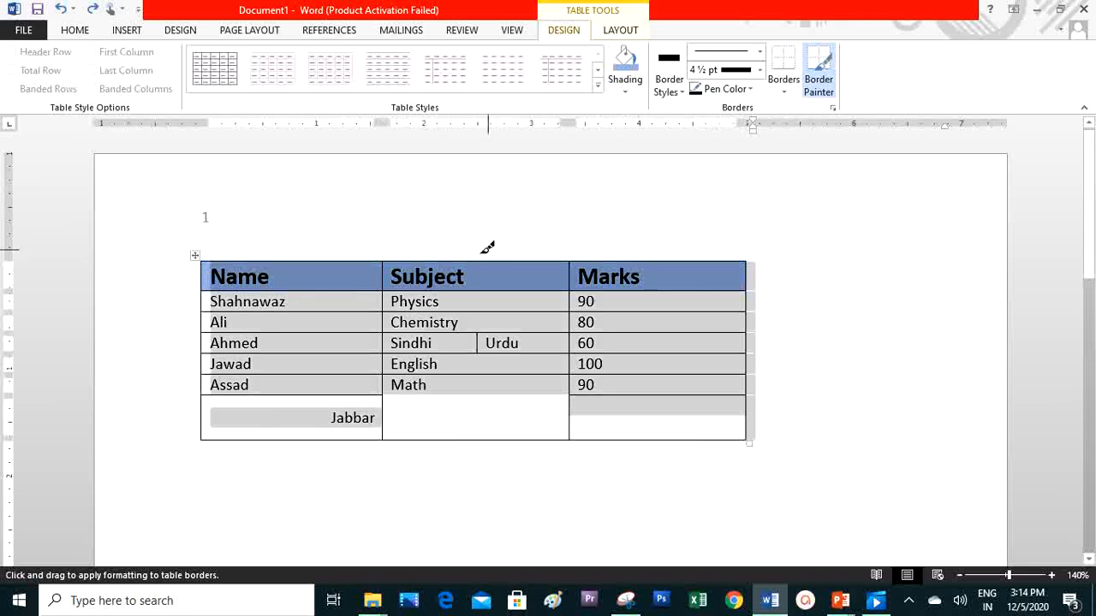
- Turn off the Border Painter and enlarge the whole table proportionally to about 6.8 inches wide
left_click(815, 73)
left_click(755, 454)
left_click(729, 430)
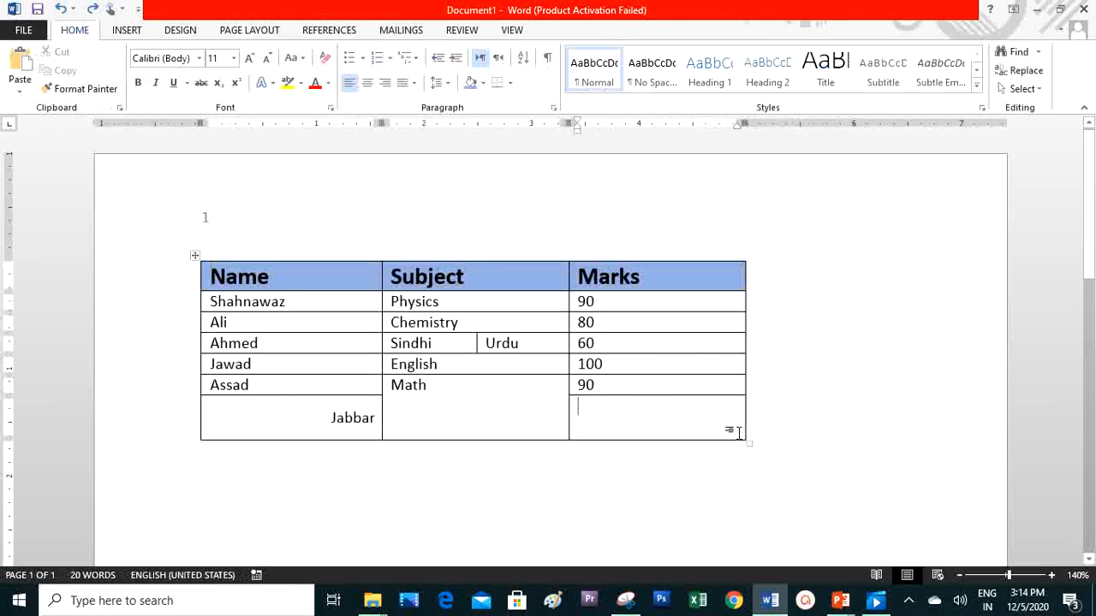
left_click_drag(749, 442, 932, 484)
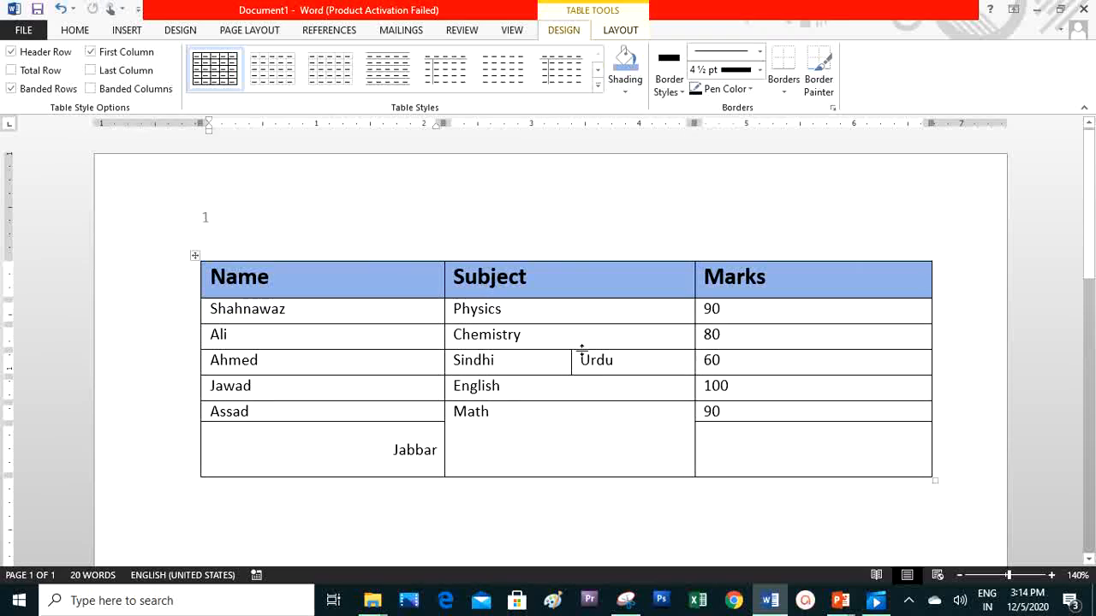